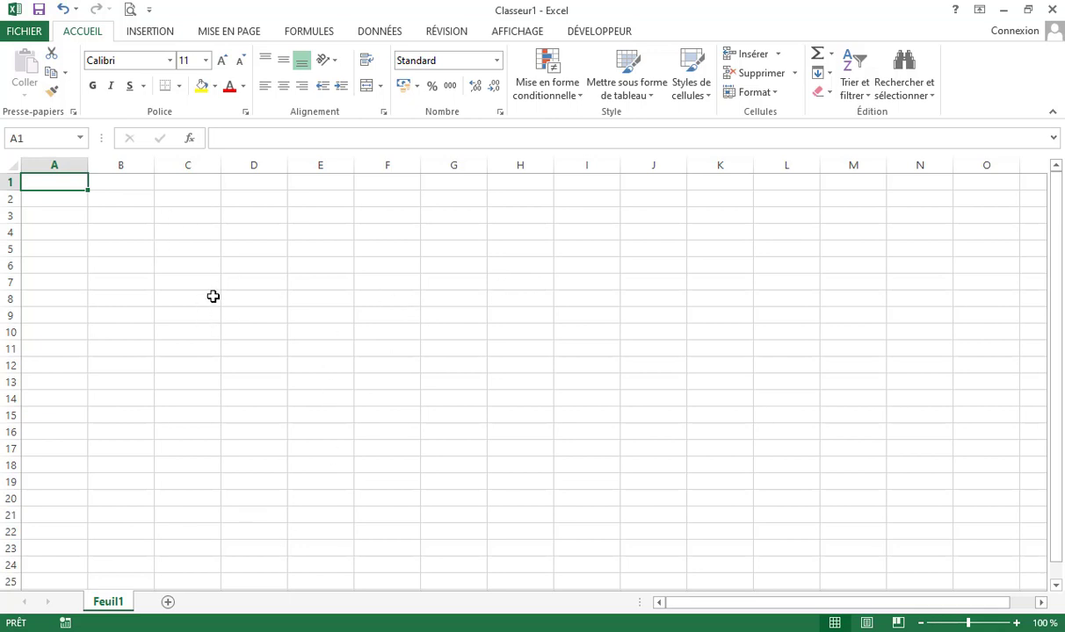
- Widen column A of the empty worksheet
left_click_drag(88, 165, 137, 173)
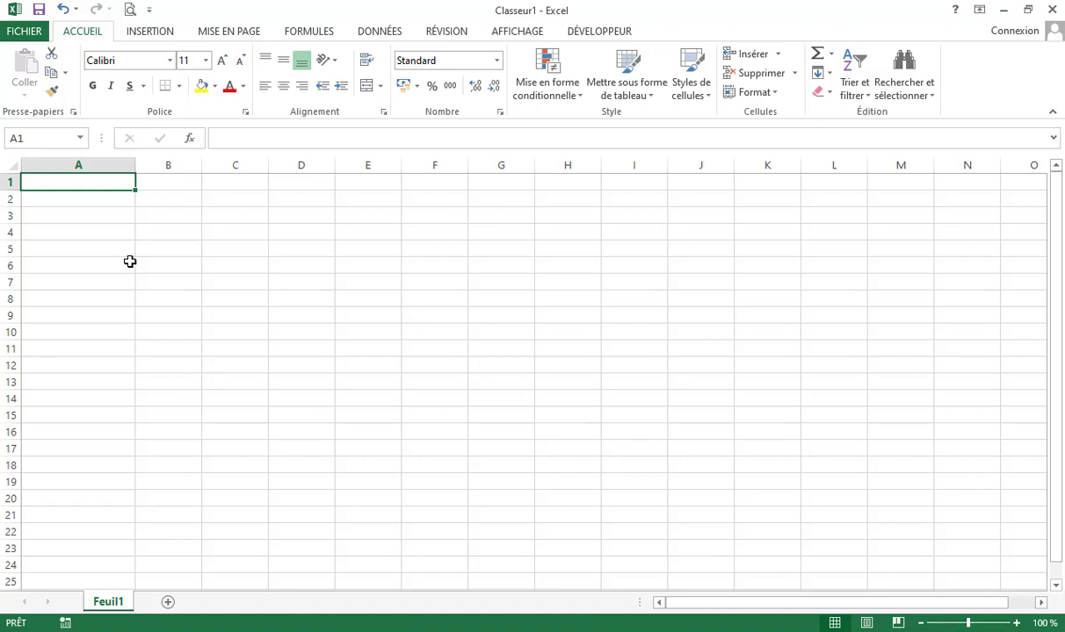
type("=")
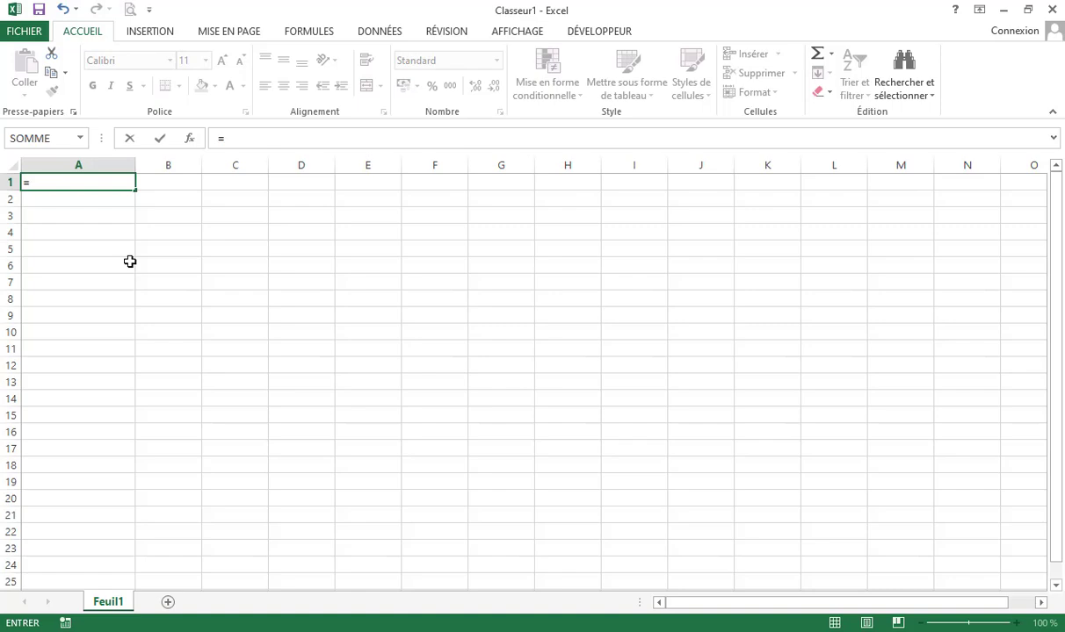
type("so")
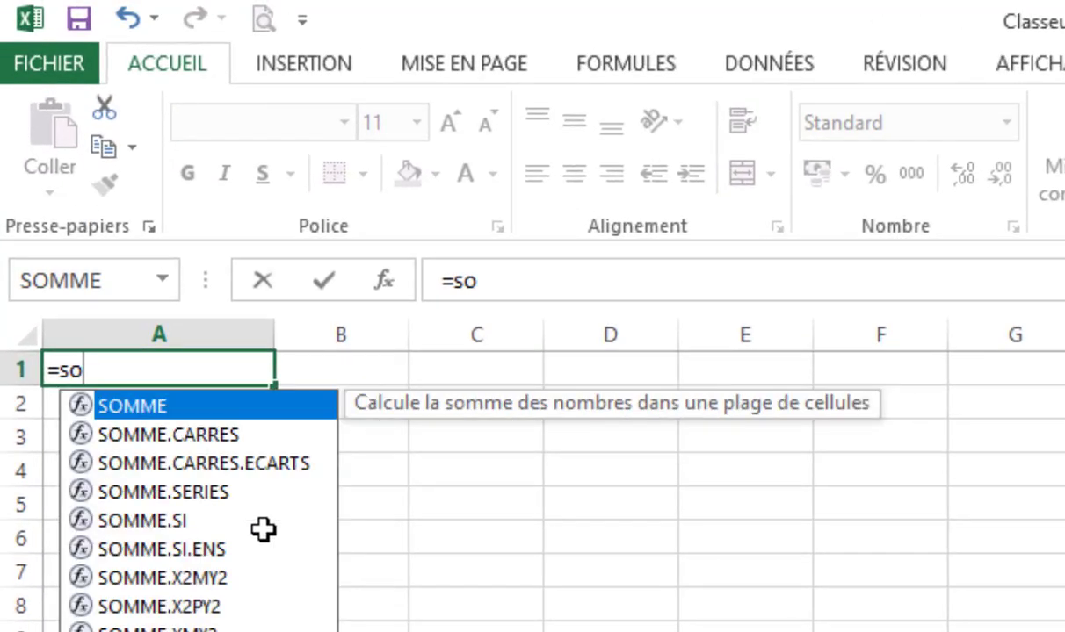
key("BackSpace")
key("BackSpace")
key("BackSpace")
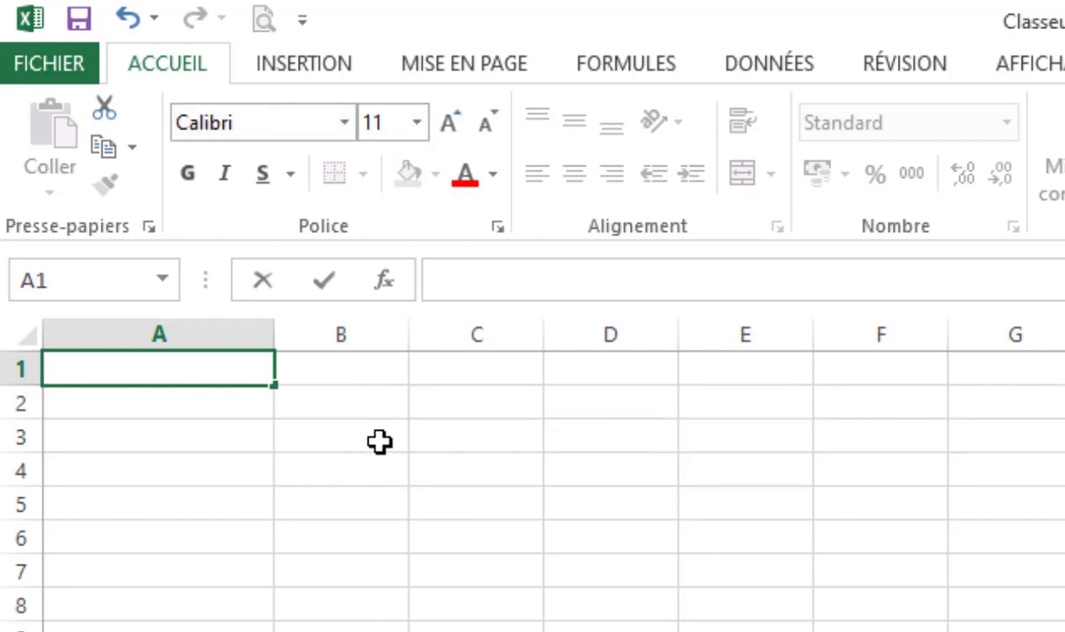
left_click(380, 442)
left_click(231, 382)
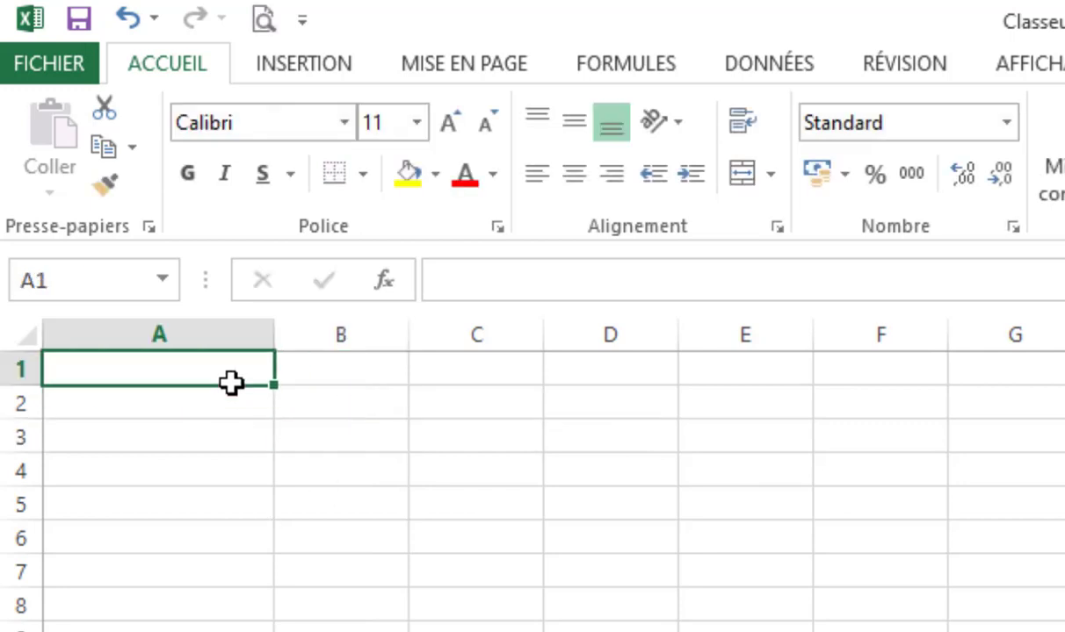
left_click(231, 388)
type("é")
key("Return")
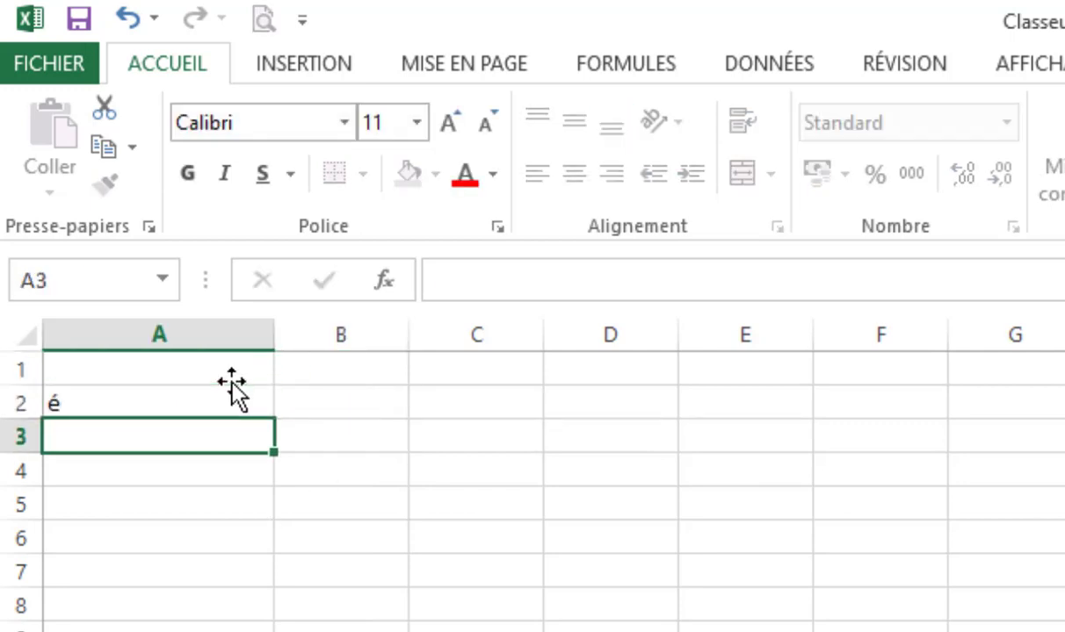
left_click(230, 387)
type("*")
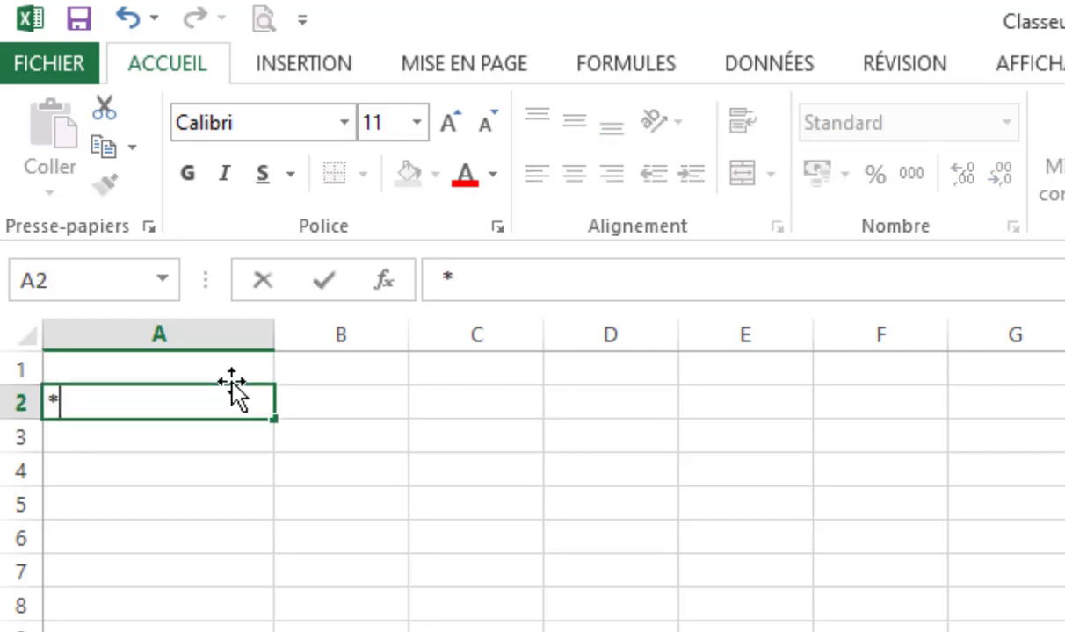
key("BackSpace")
left_click(231, 383)
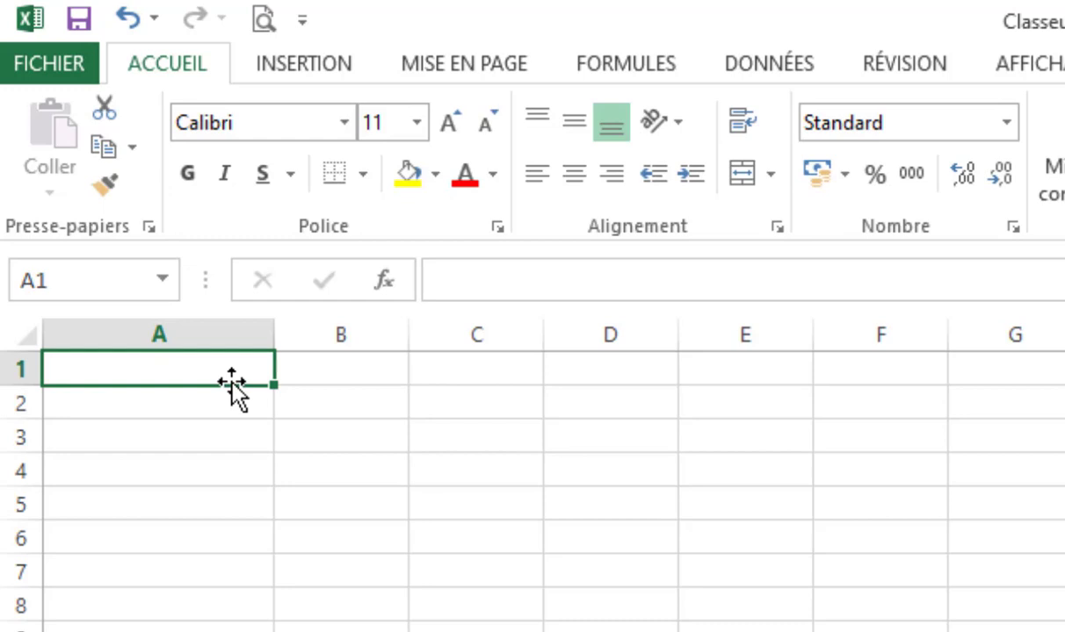
- Enter the values 2, 12, 43, 54, 31, 23 and 12 in cells A1 to A7
key("Down")
key("Up")
type("2")
key("Return")
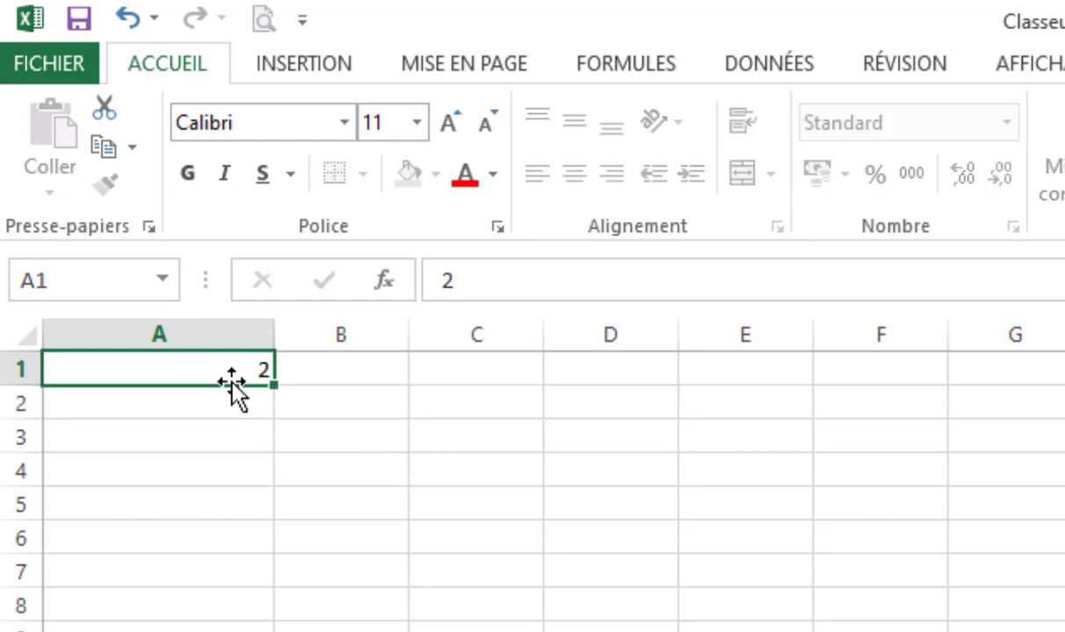
type("12")
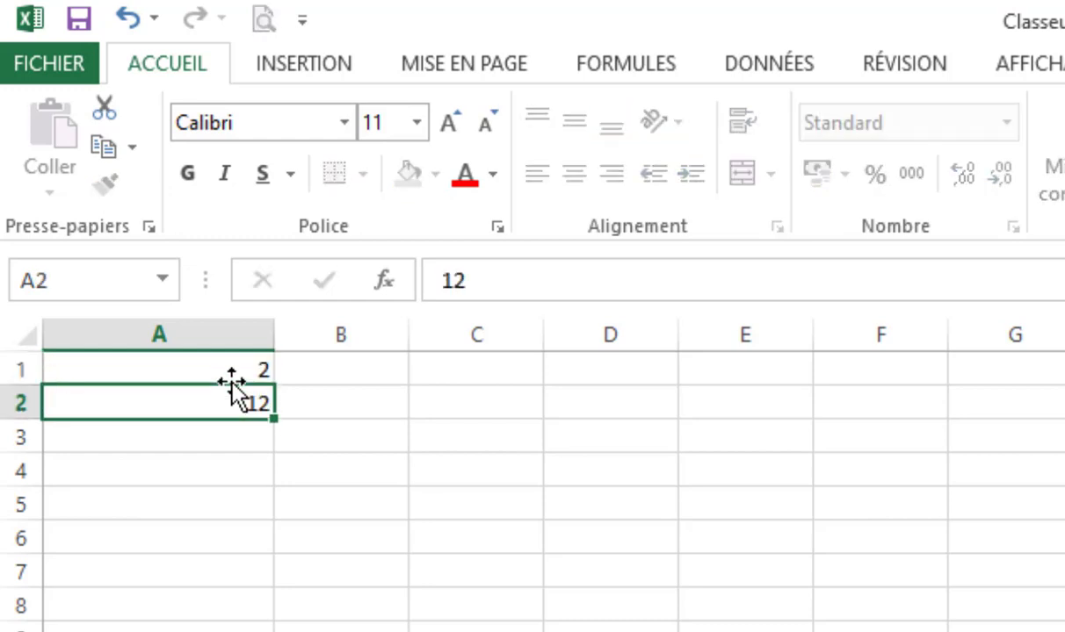
key("Return")
type("43")
key("Return")
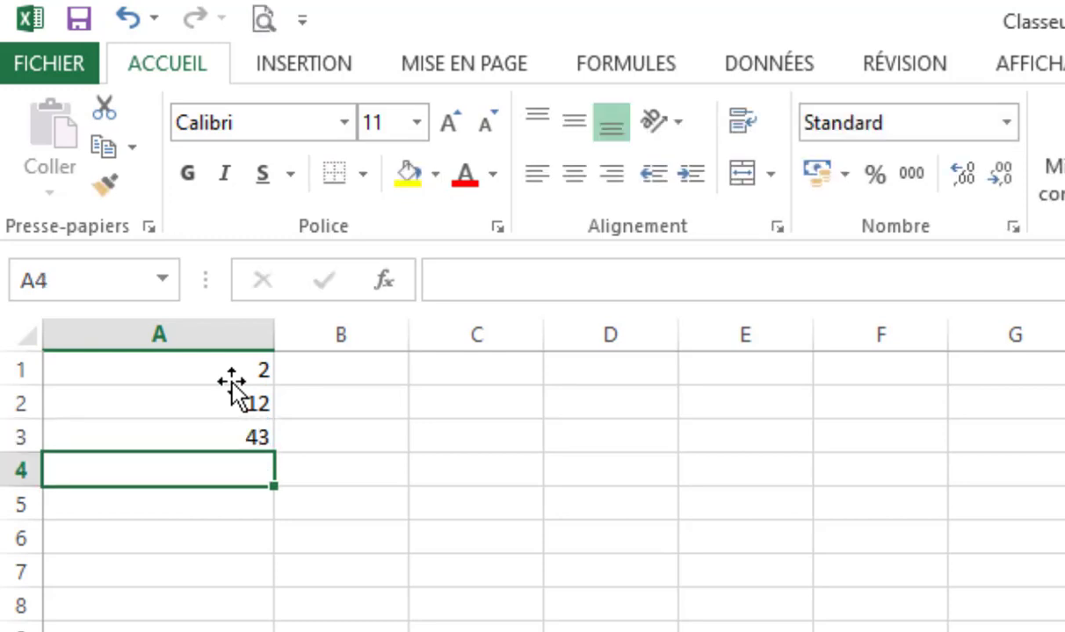
type("54")
key("Return")
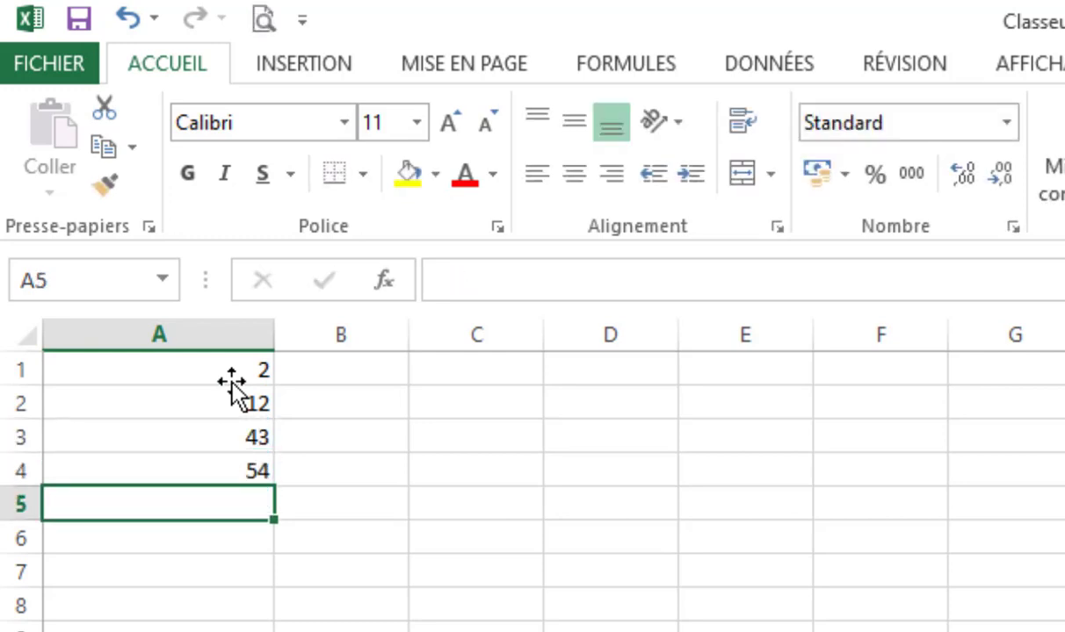
type("31")
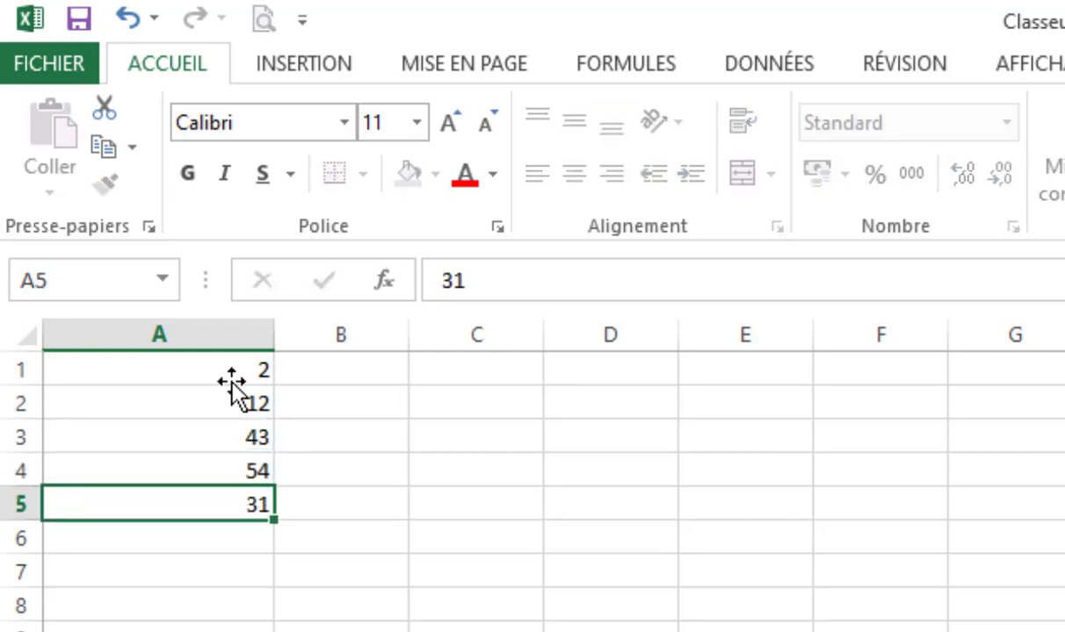
key("Return")
type("23")
key("Return")
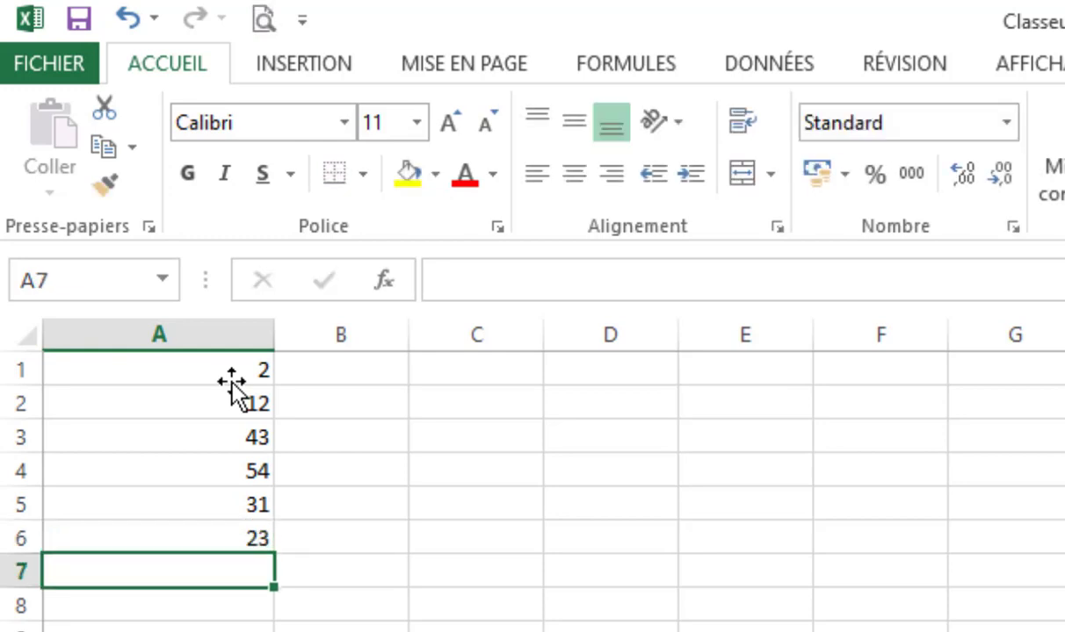
type("12")
key("Return")
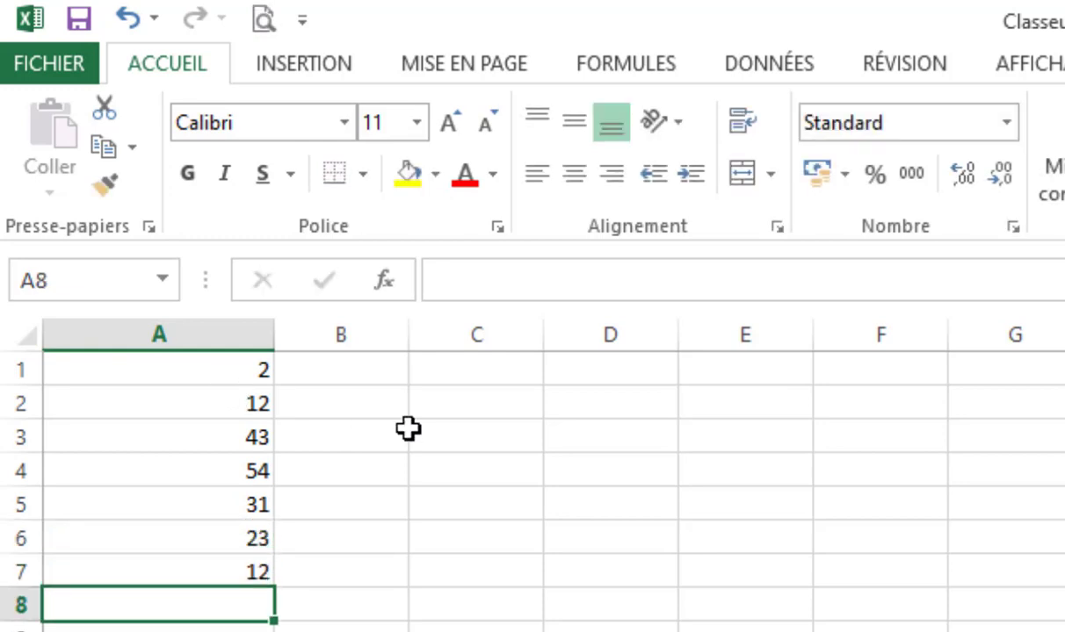
left_click(378, 429)
left_click(253, 368)
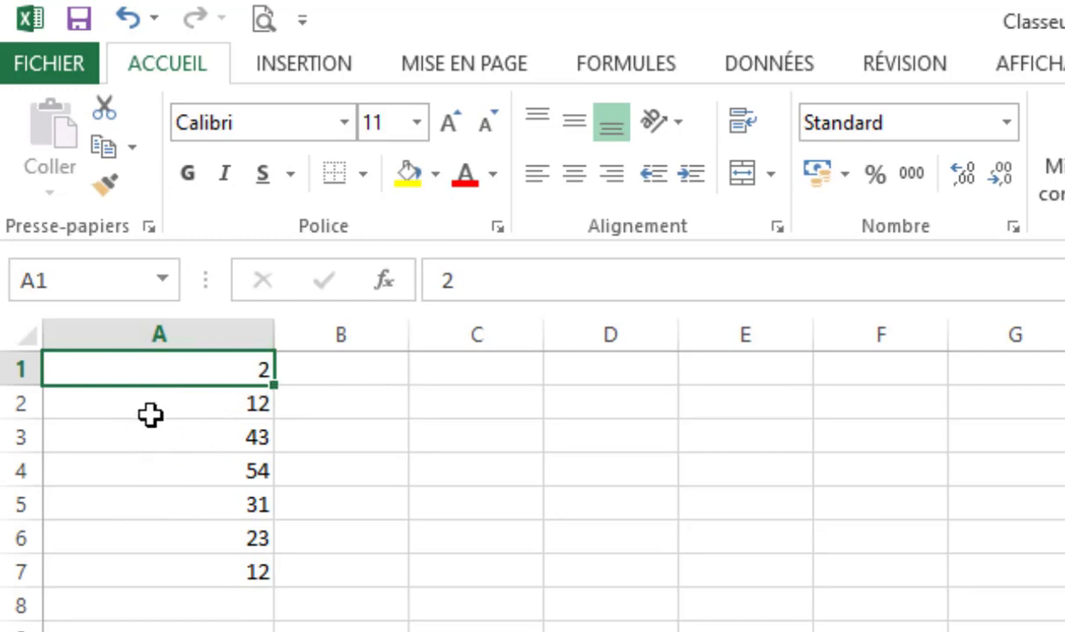
- Add up the range A1:A7 in cell C2 with the SOMME function
left_click(419, 412)
type("+")
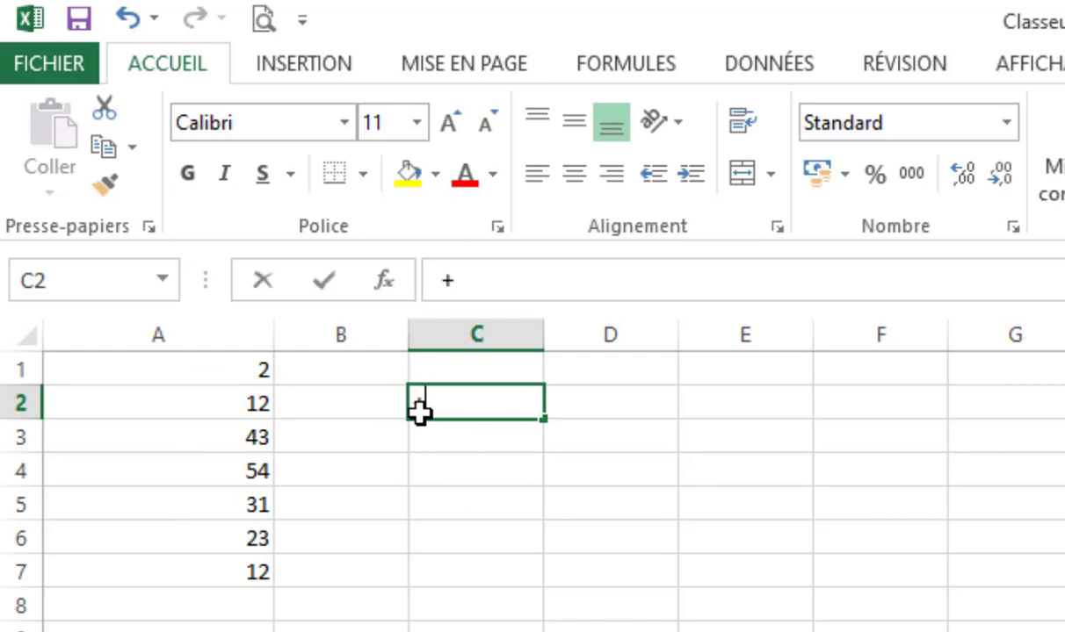
key("Escape")
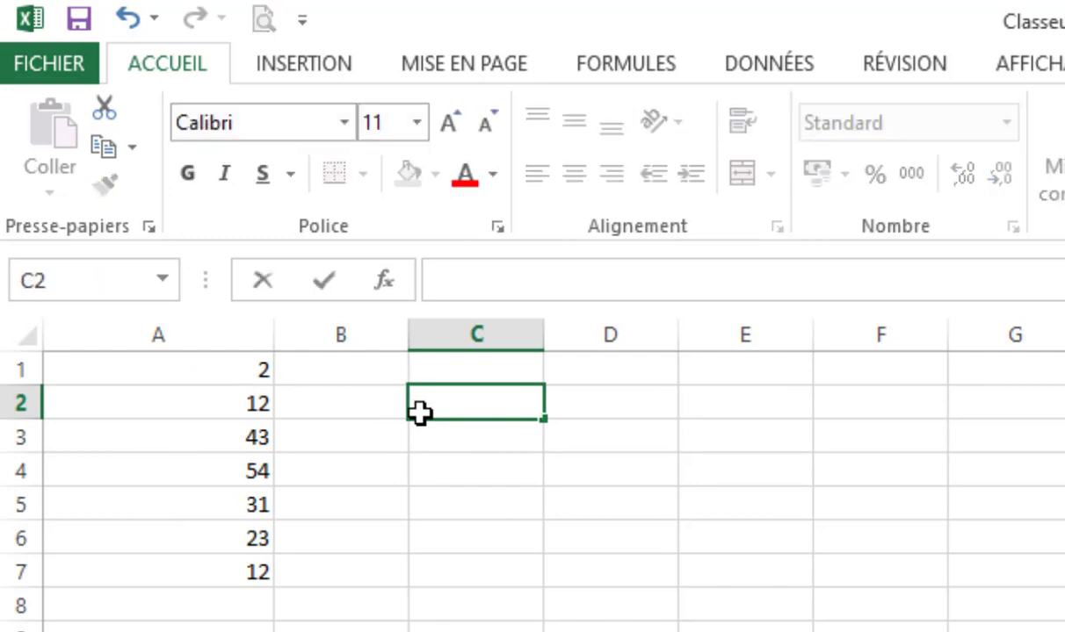
type("=so")
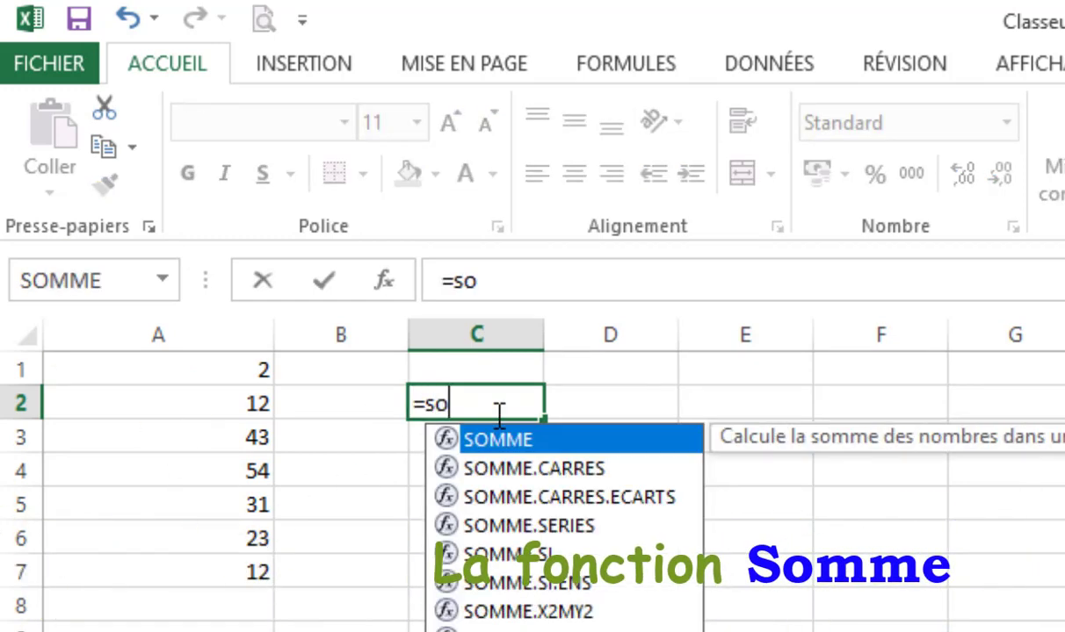
type("m")
key("Tab")
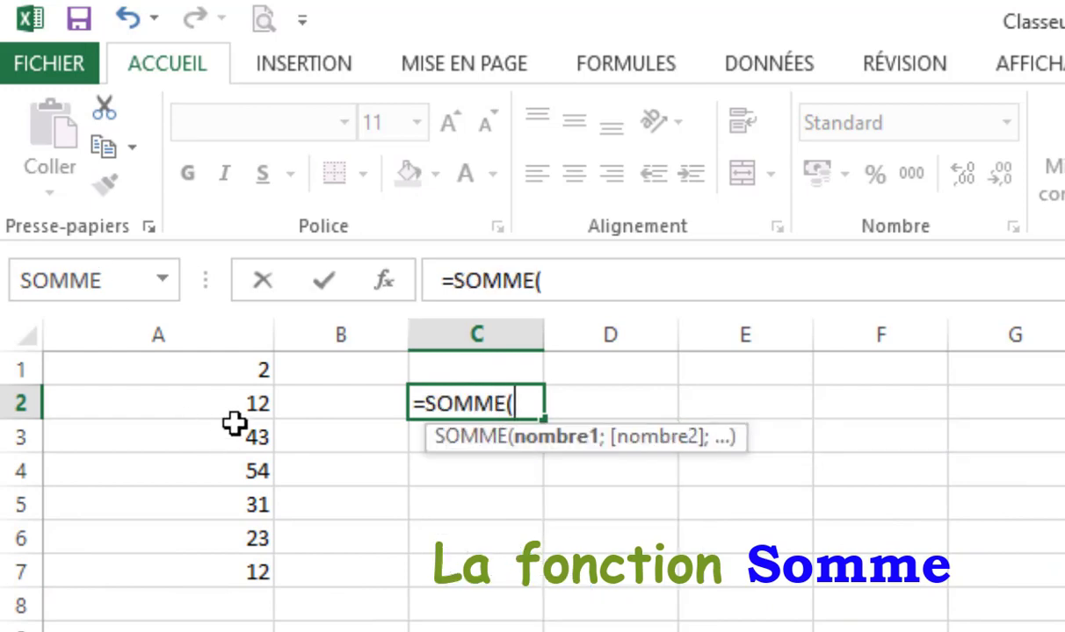
left_click(250, 370)
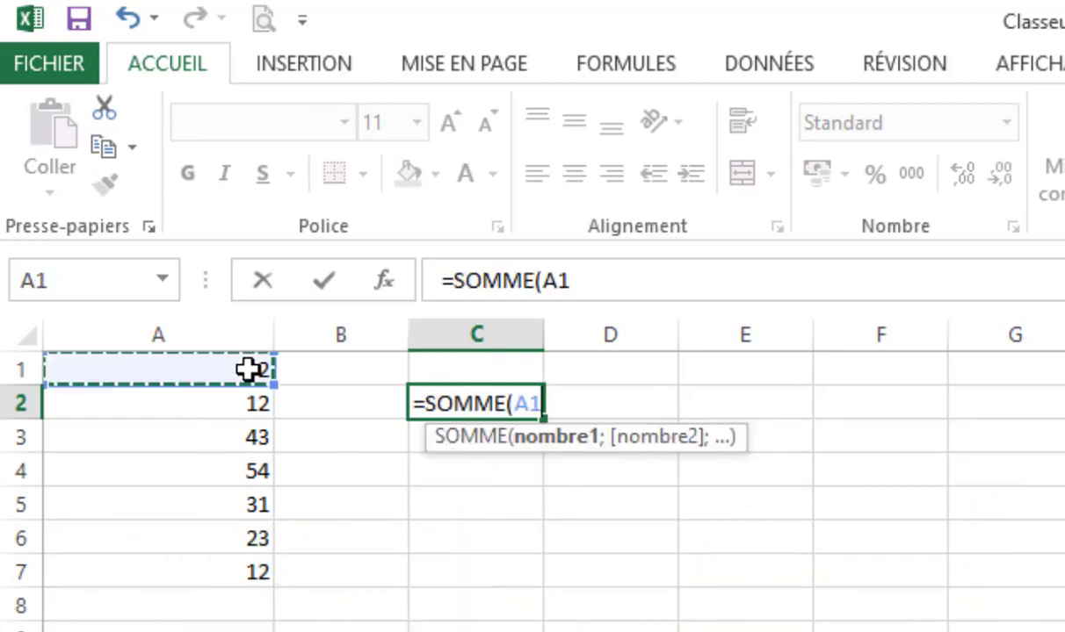
left_click_drag(250, 370, 251, 577)
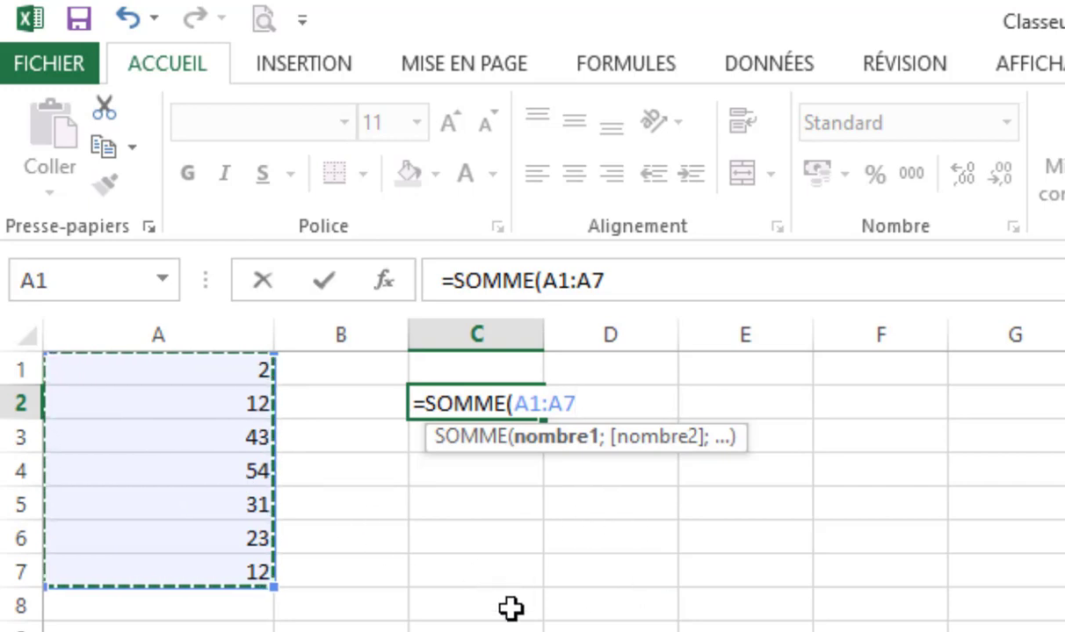
key("Return")
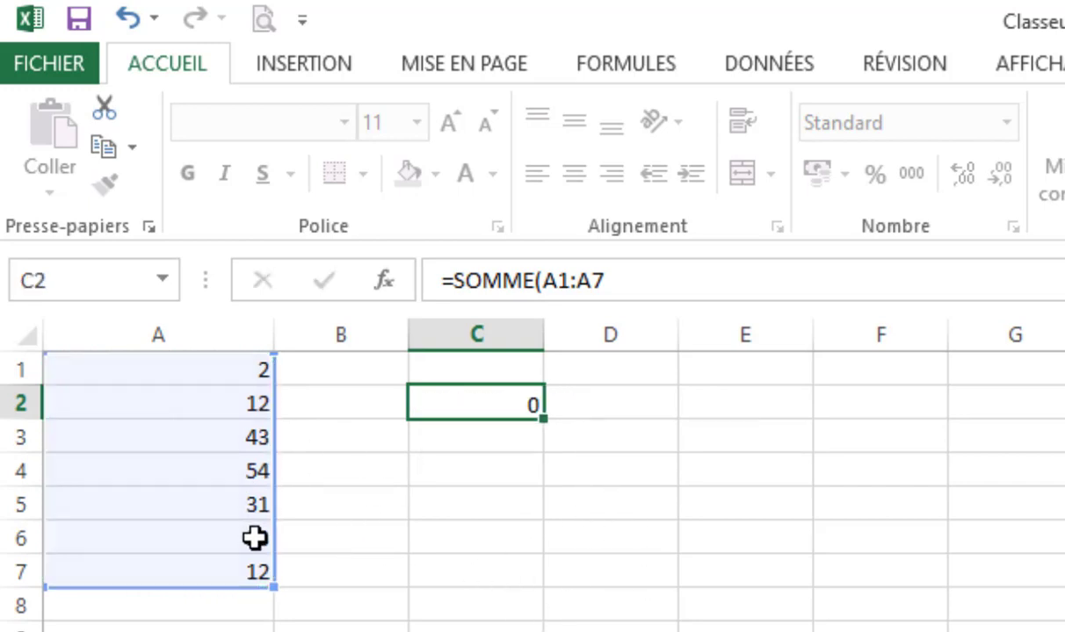
key("Return")
left_click(518, 400)
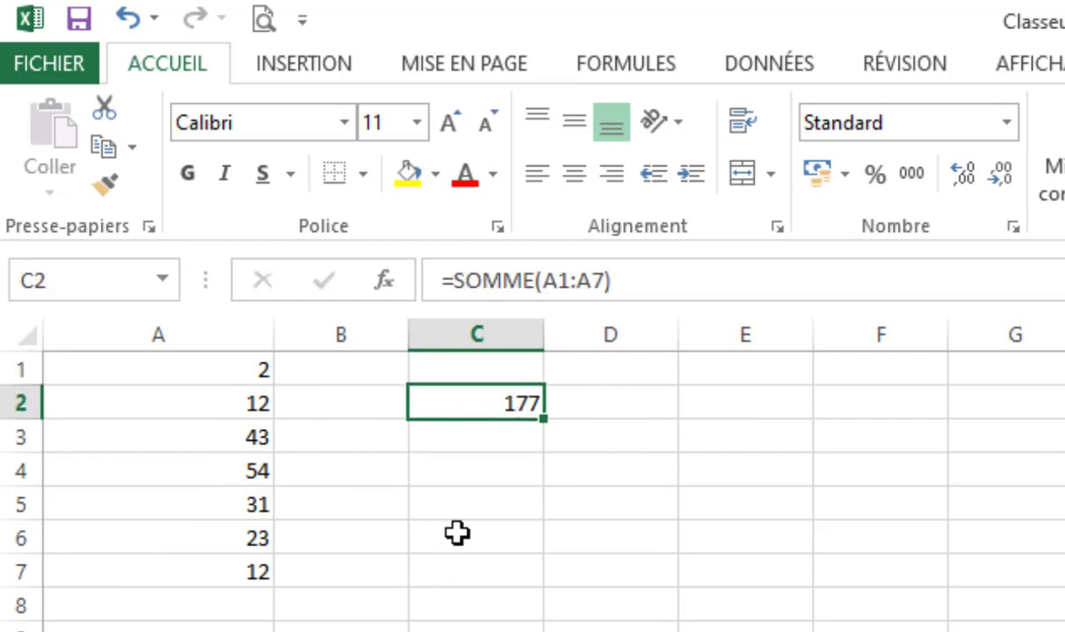
- Change the value in cell A5 to 66
left_click_drag(239, 378, 250, 612)
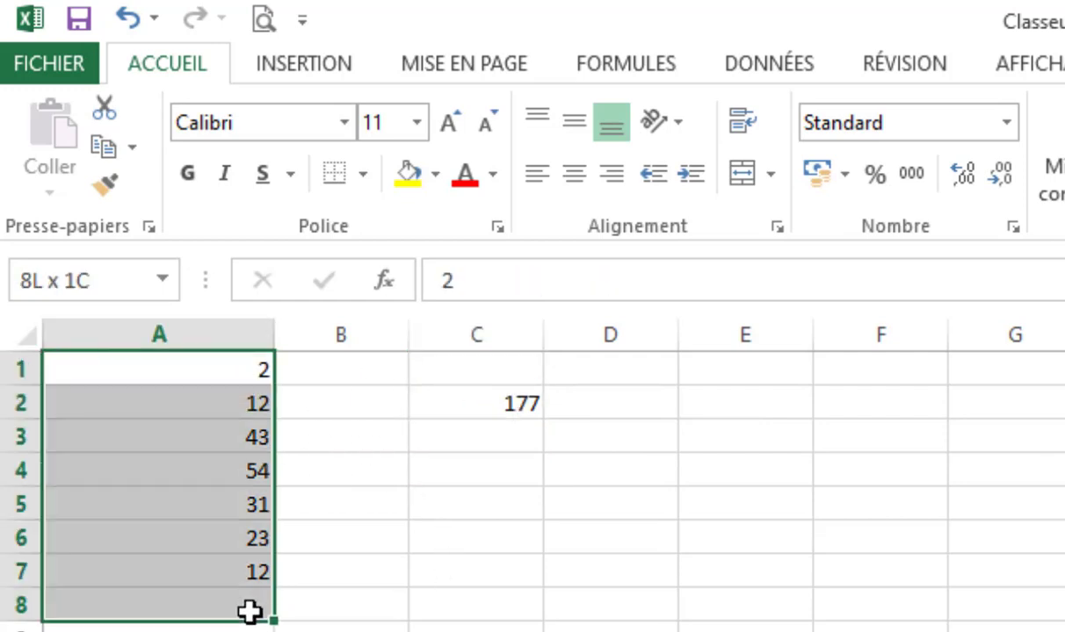
left_click(219, 498)
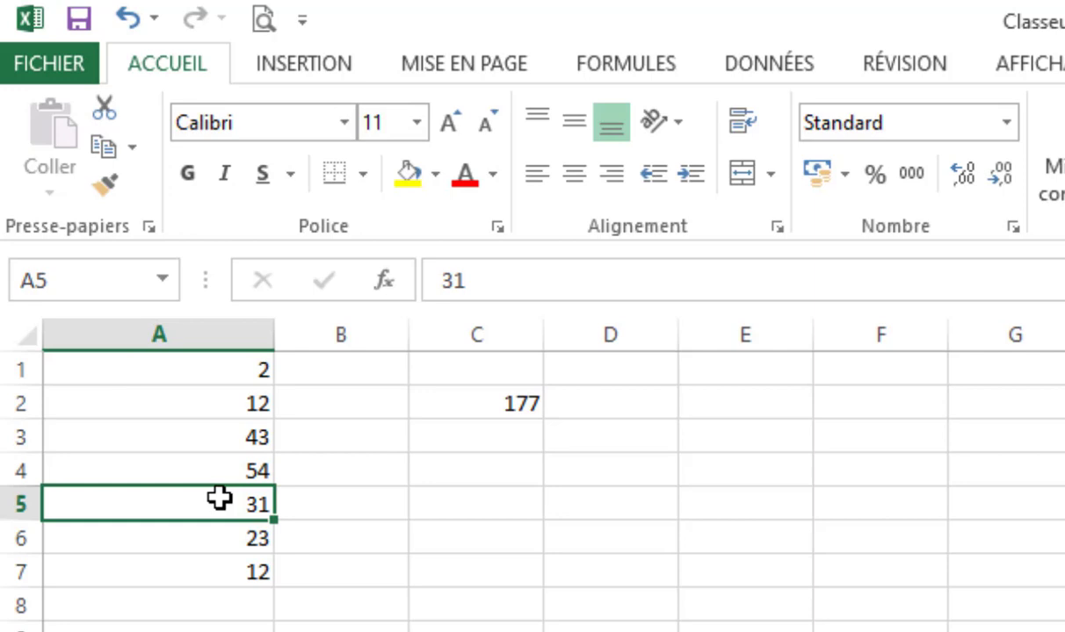
type("--")
key("BackSpace")
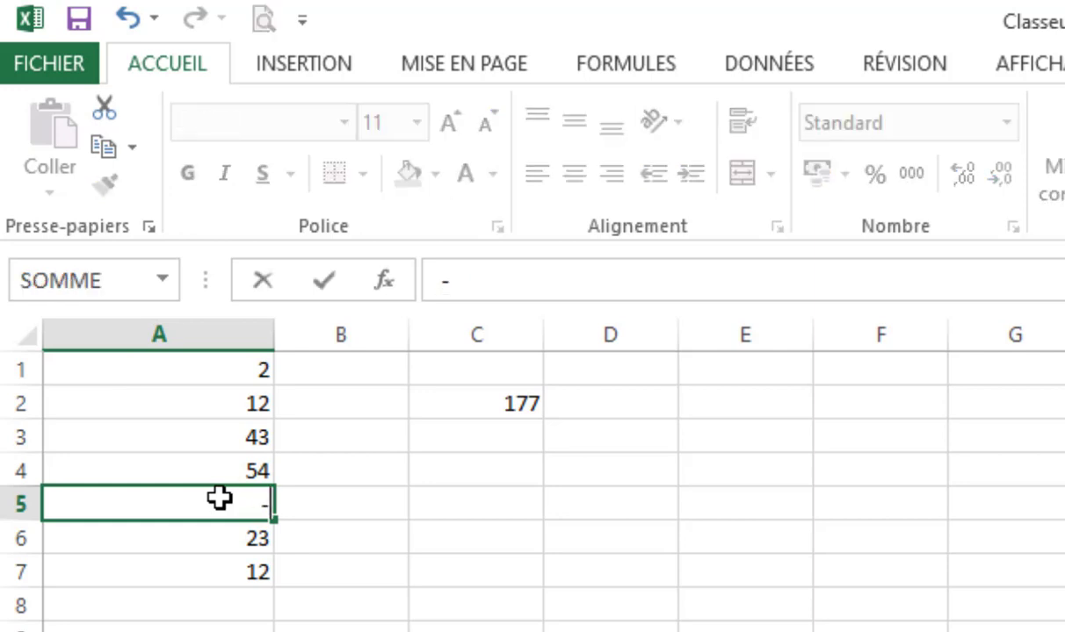
key("BackSpace")
type("66")
key("Return")
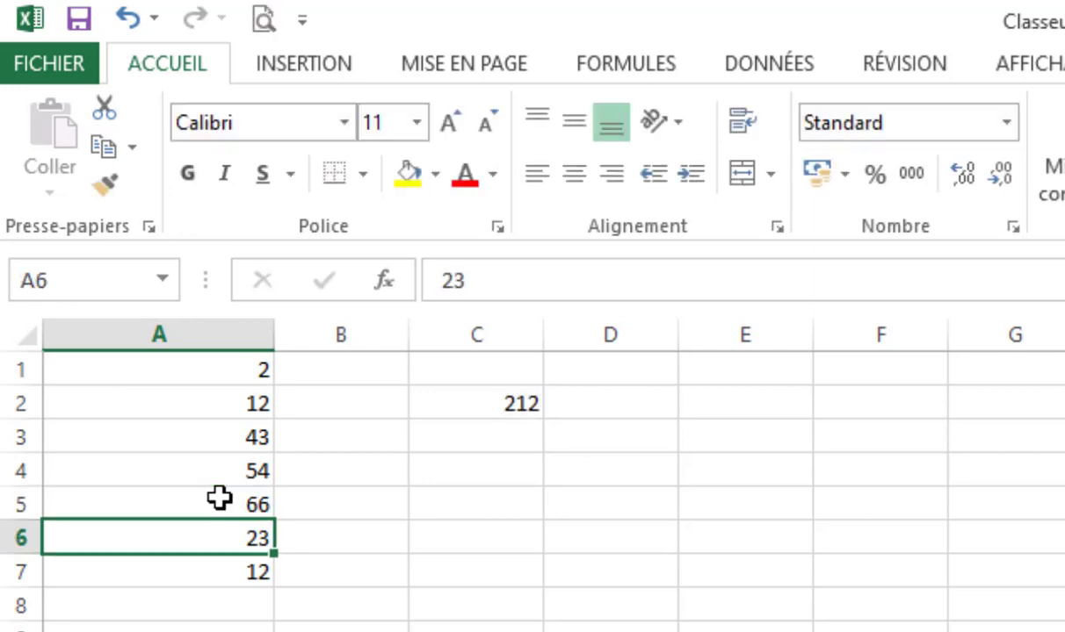
- Set cell A4 to 56 and cell A6 to 22
key("Up")
key("Up")
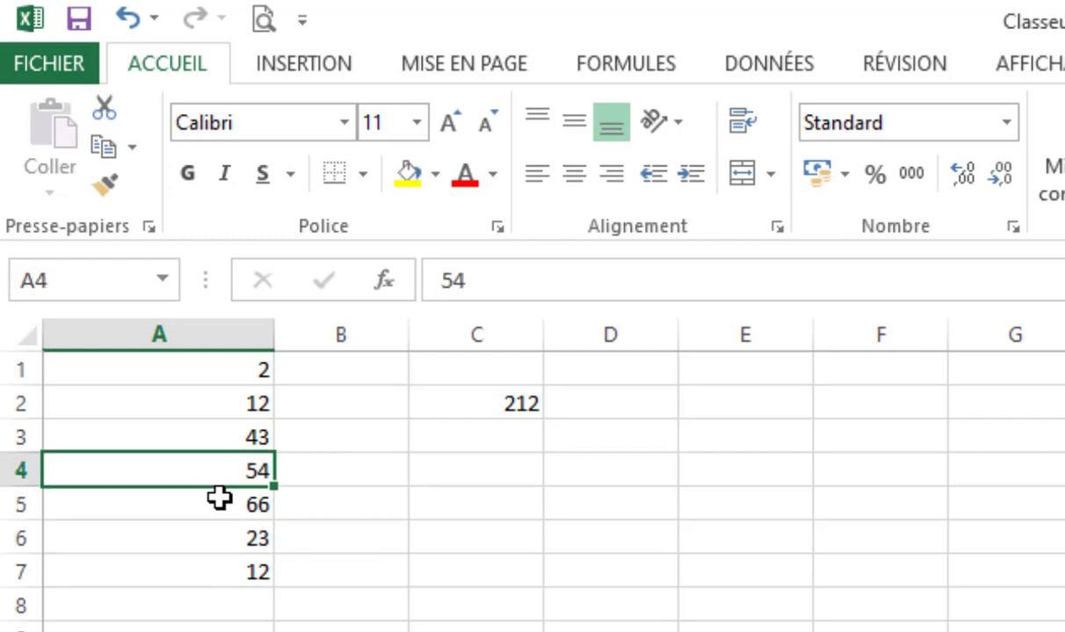
type("56")
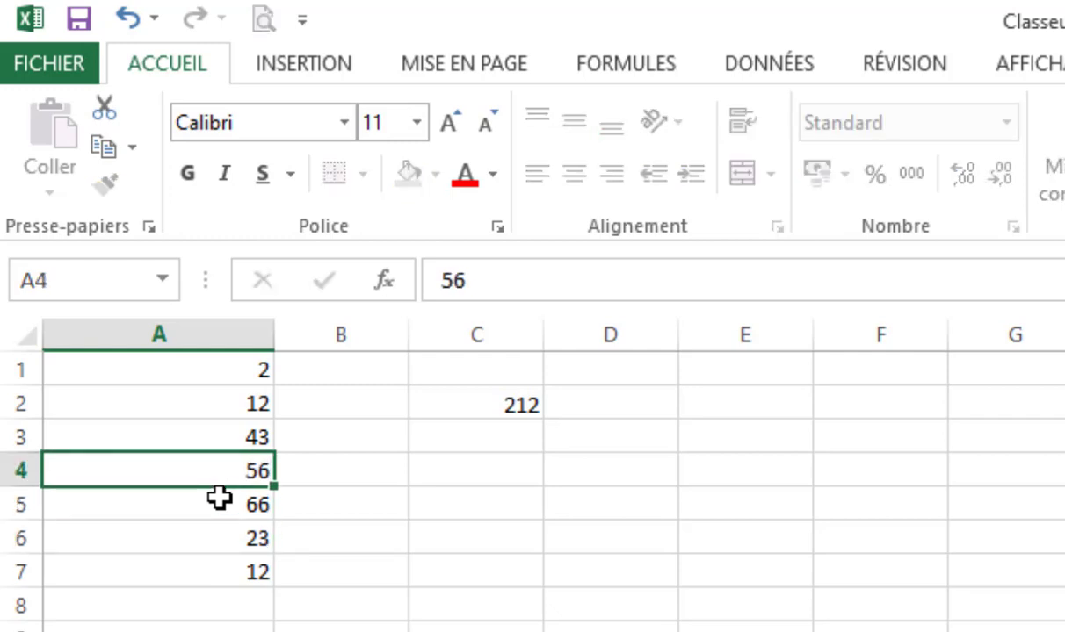
key("Return")
key("Down")
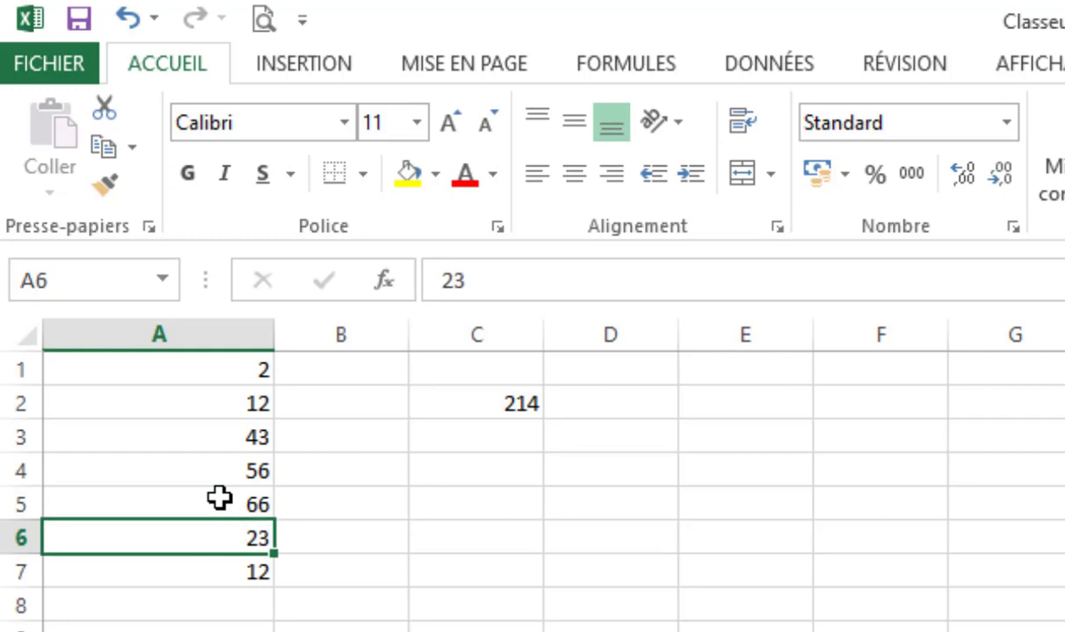
type("22")
key("Return")
key("Up")
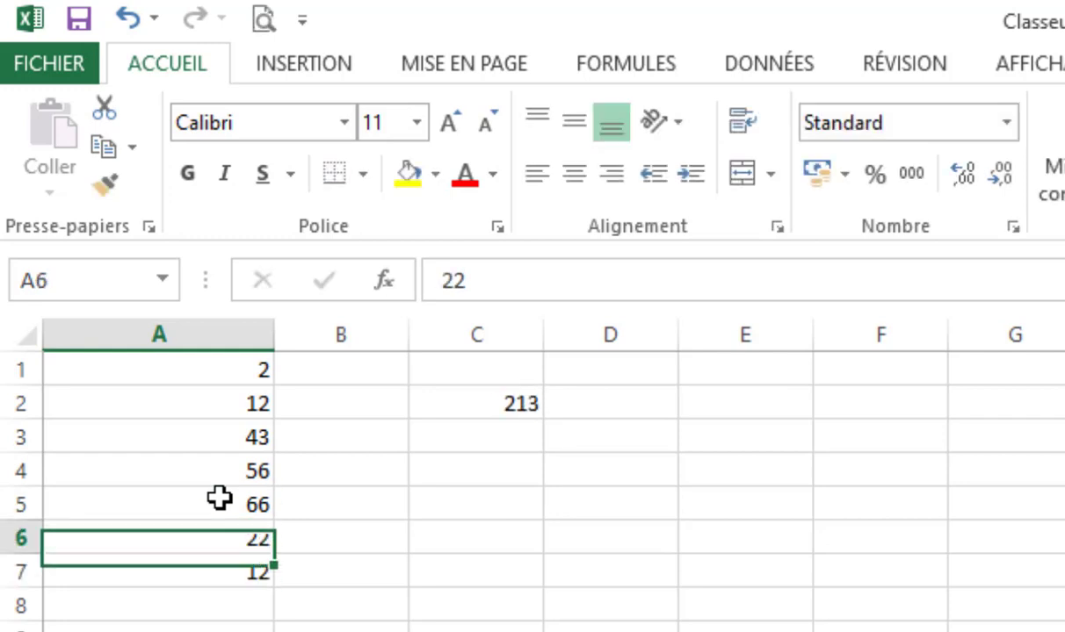
key("Up")
key("Up")
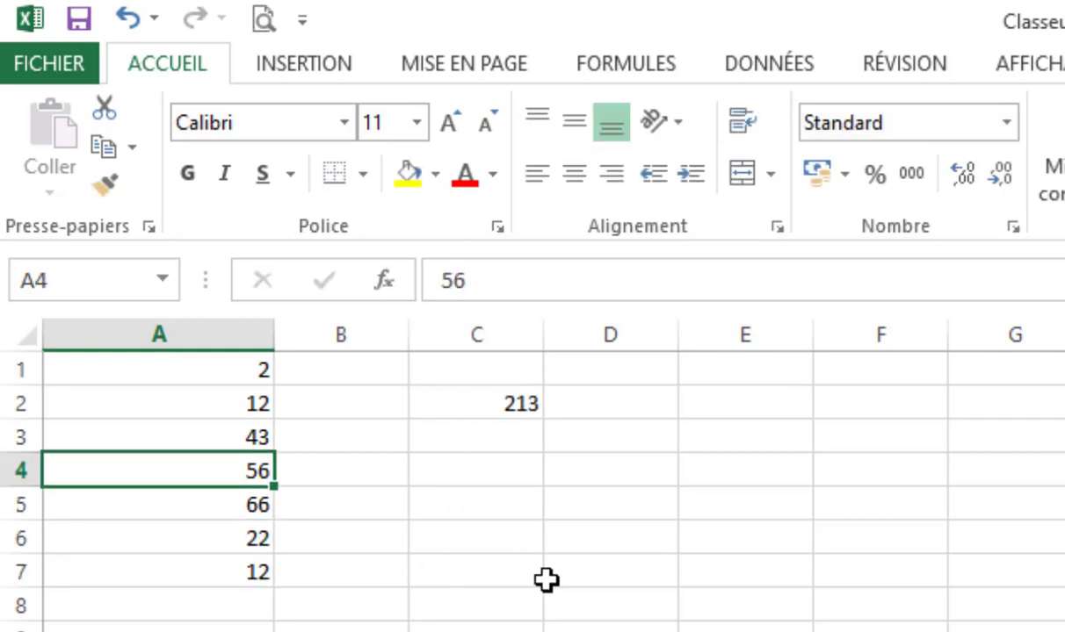
- Replace the formula in cell C2 with the PRODUIT of the range A1:A7 and widen column C
left_click(504, 404)
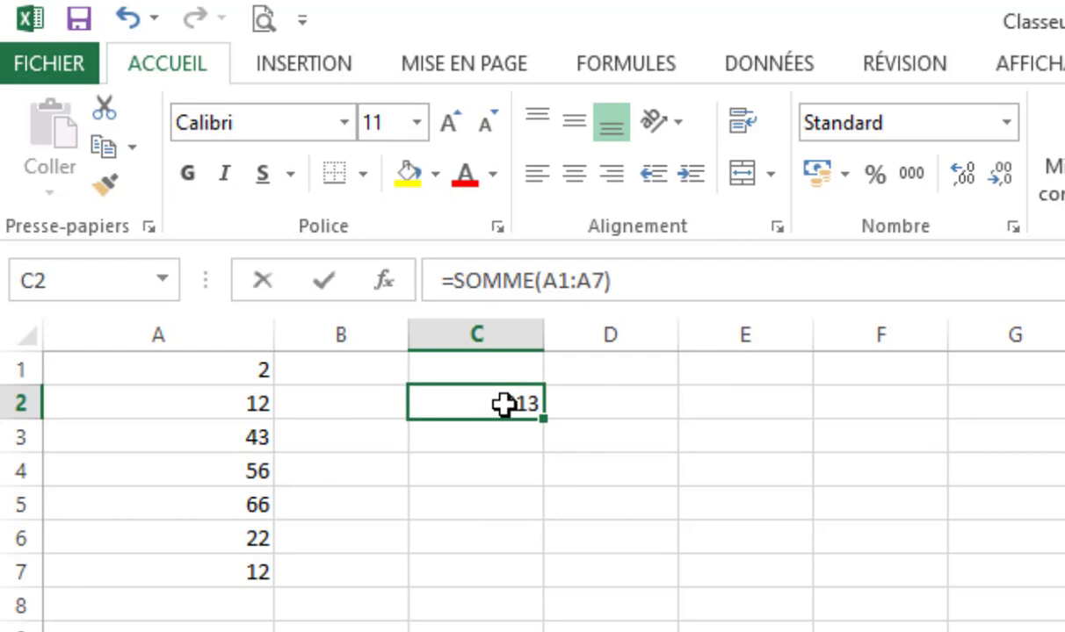
double_click(503, 404)
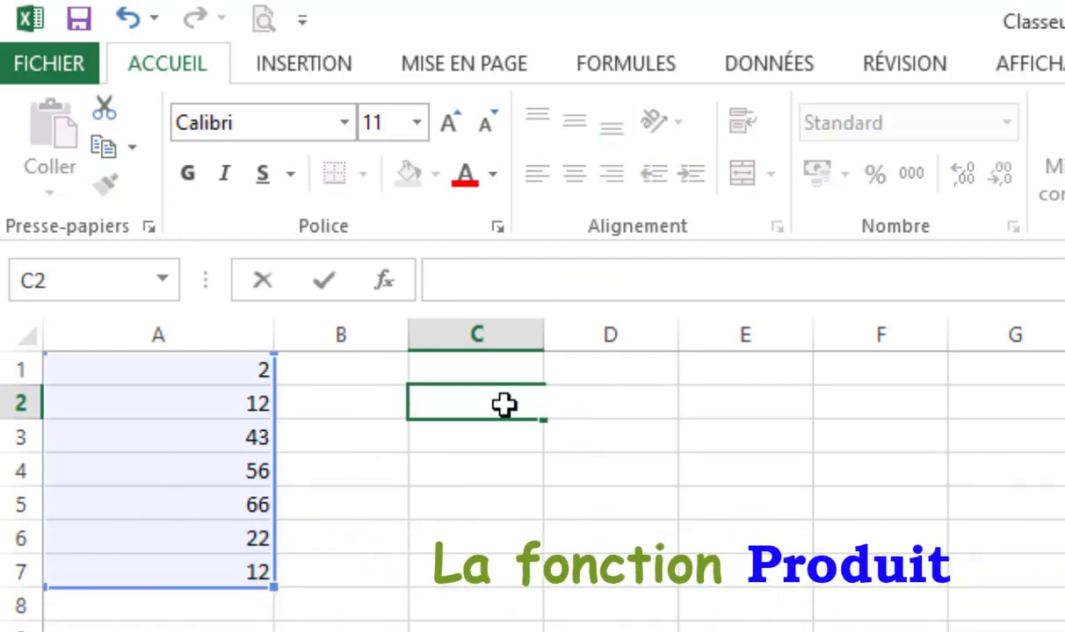
type("+")
key("BackSpace")
key("Escape")
type("=")
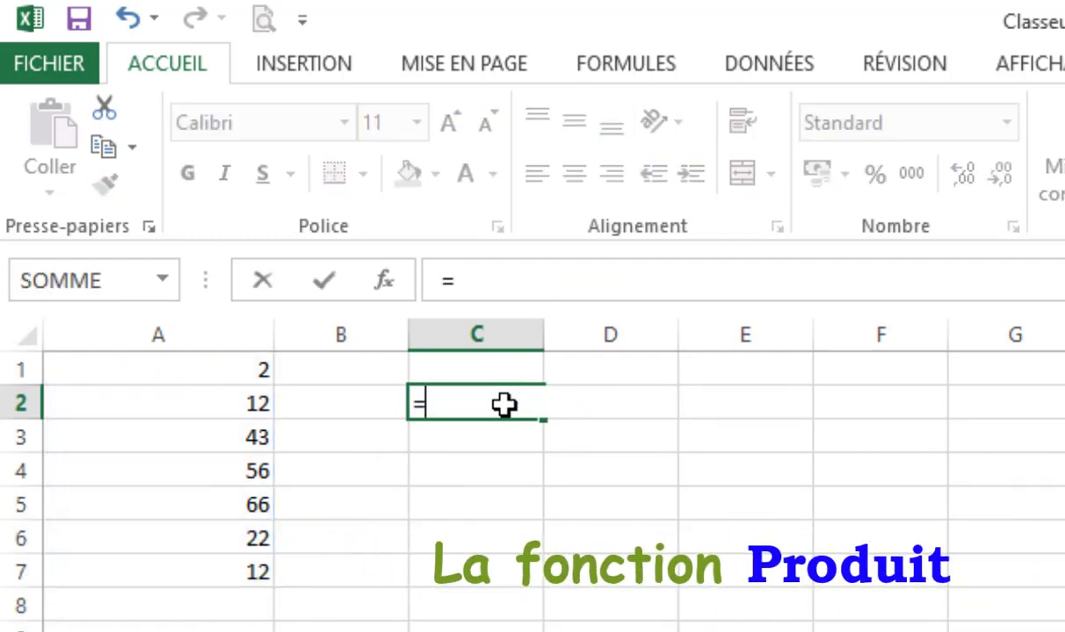
type("pro")
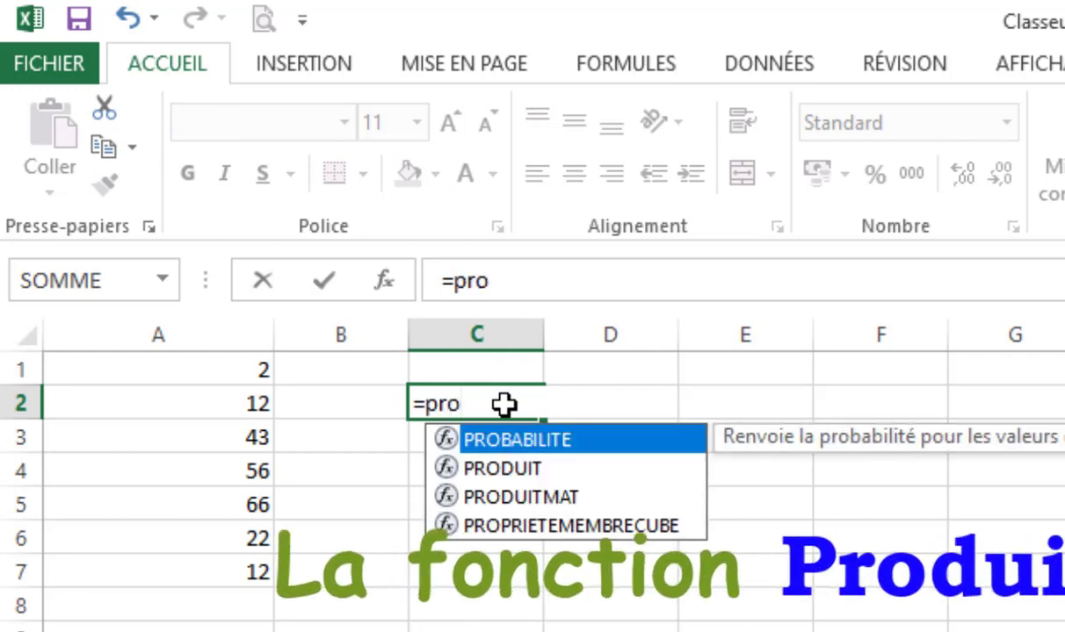
key("Down")
key("Tab")
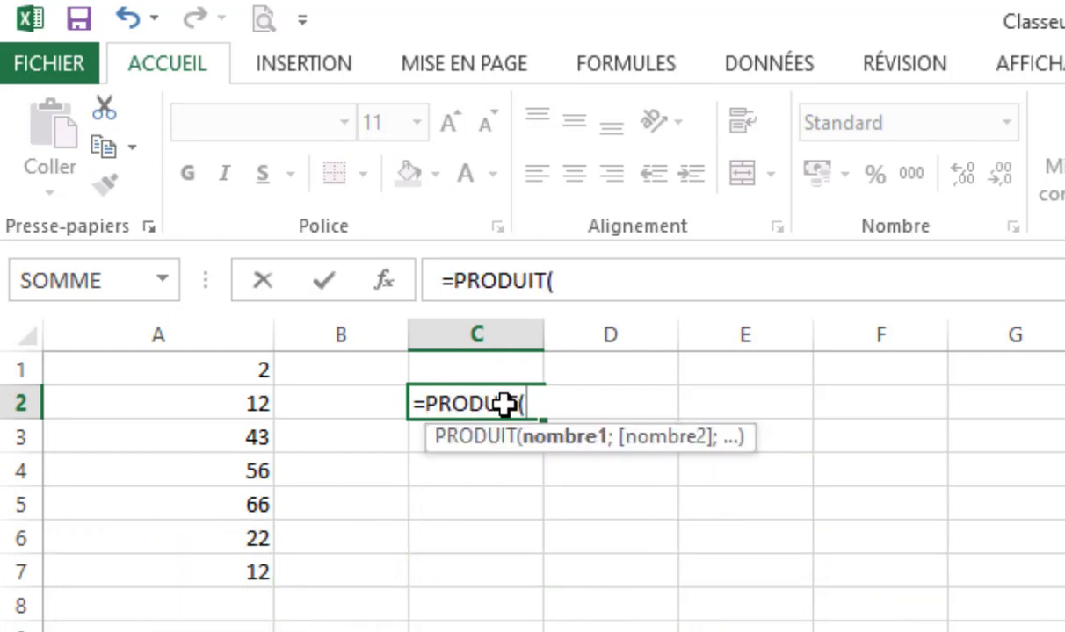
left_click_drag(231, 372, 225, 587)
key("Return")
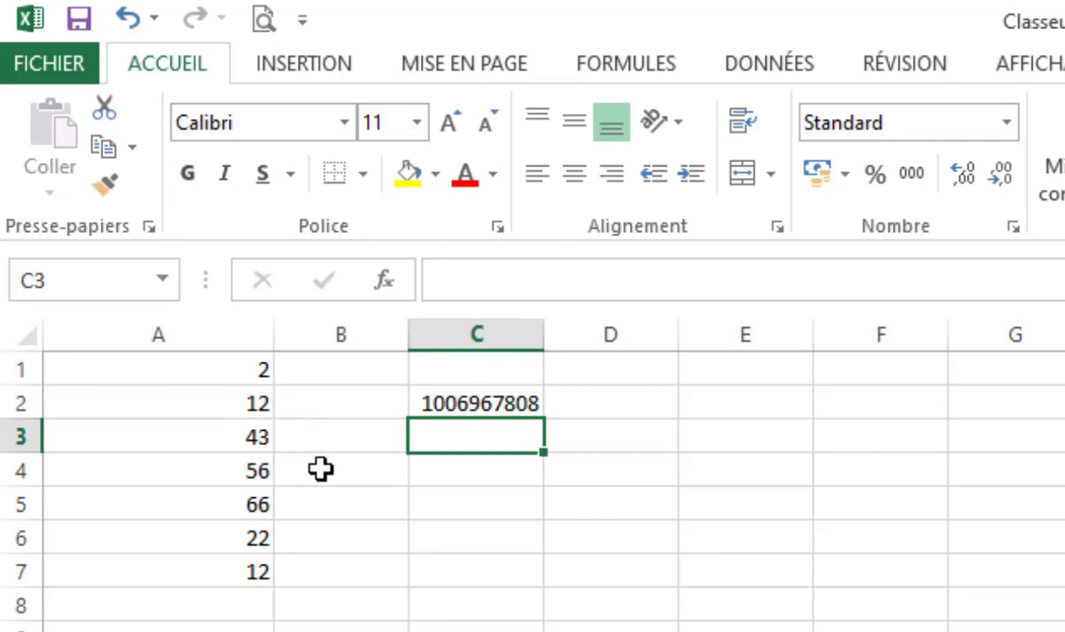
left_click(474, 402)
left_click_drag(545, 336, 603, 359)
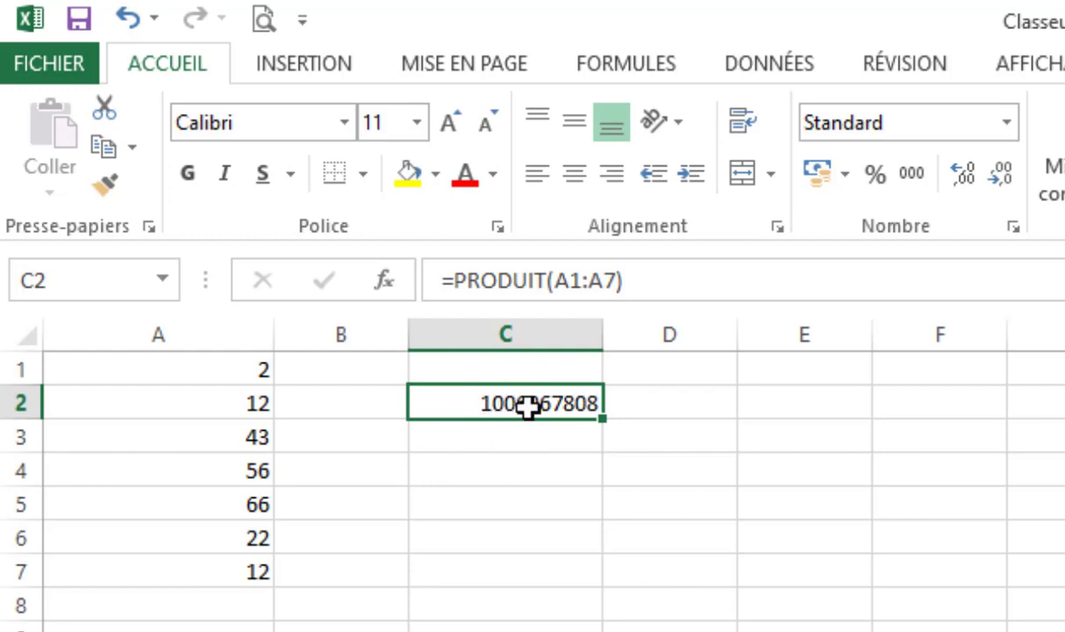
left_click(239, 370)
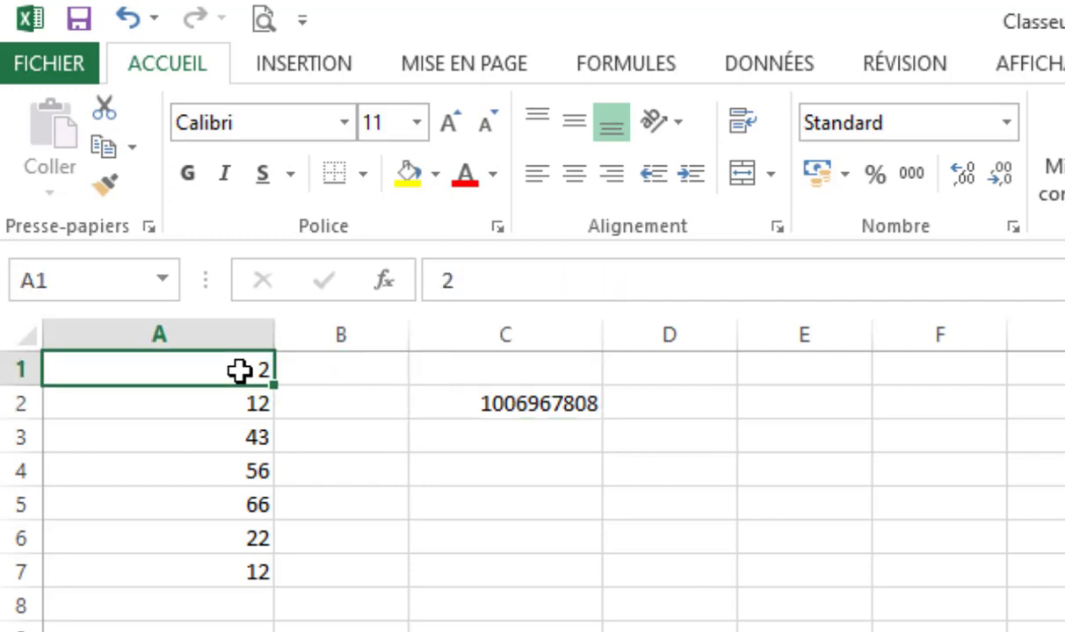
left_click(225, 438)
mouse_move(214, 380)
left_mouse_down()
mouse_move(195, 560)
mouse_move(182, 459)
mouse_move(202, 374)
left_mouse_up()
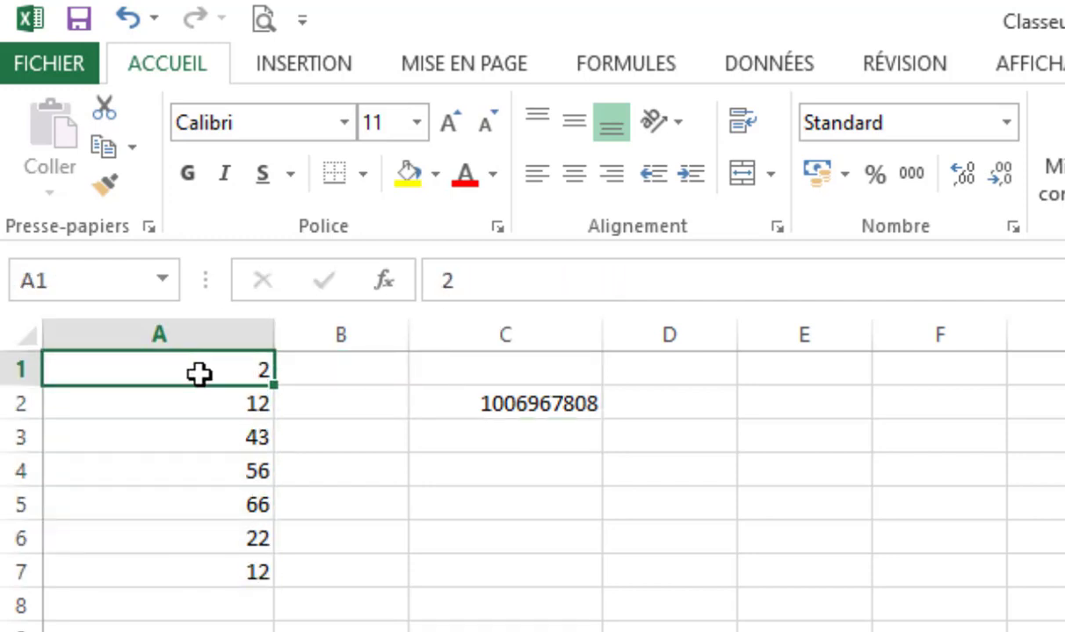
- Replace the formula in cell C2 with the MIN function over the range A1:A7
left_click(549, 398)
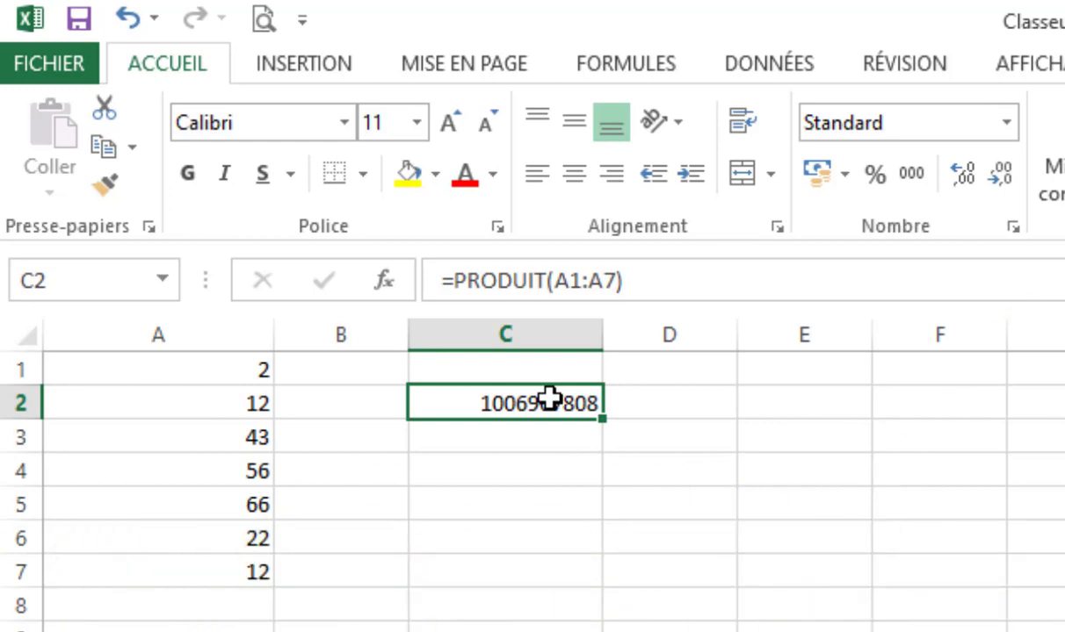
type("=")
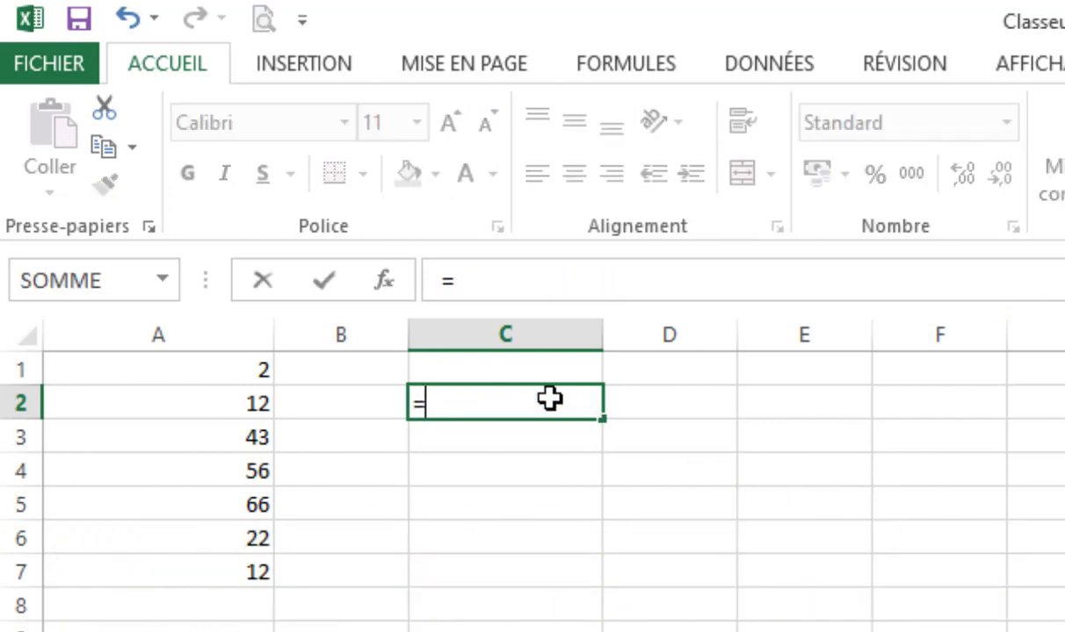
type("min")
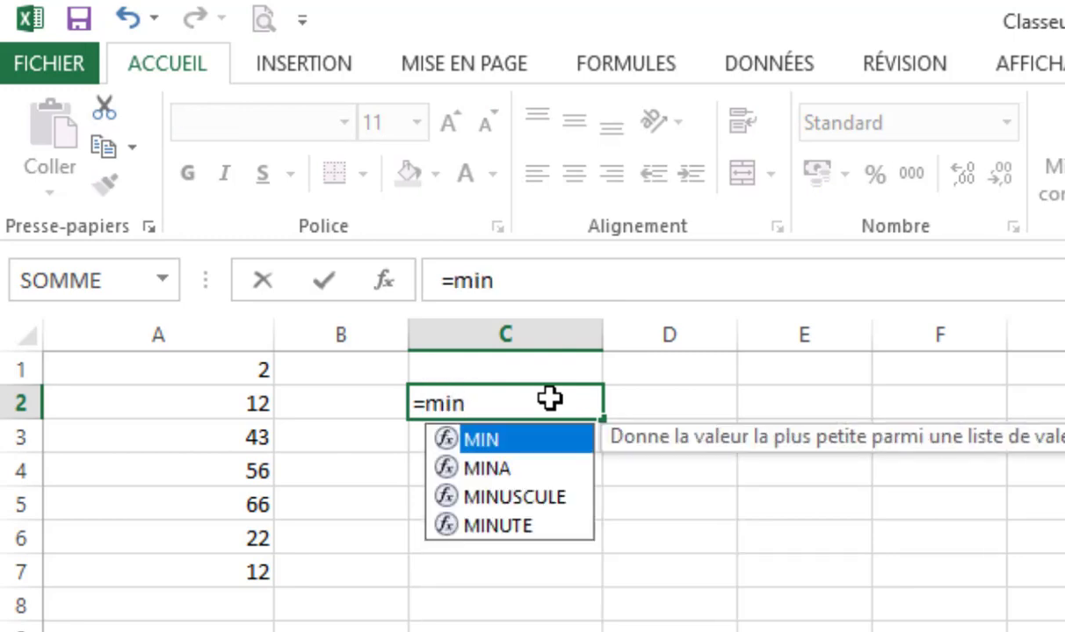
key("Tab")
left_click_drag(233, 365, 239, 579)
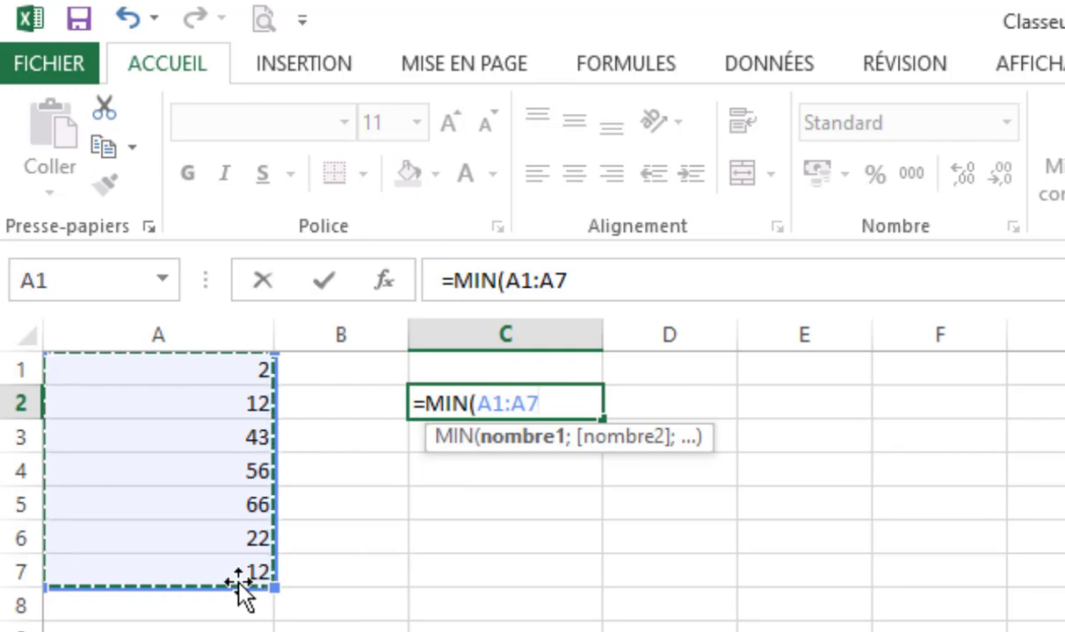
key("Return")
left_click(505, 411)
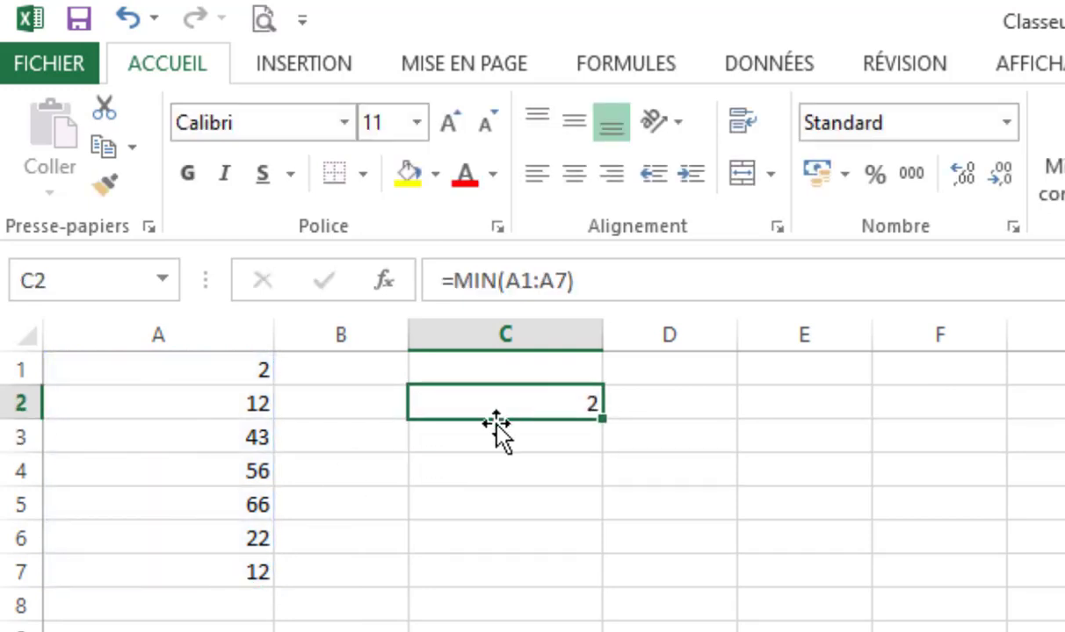
left_click_drag(219, 366, 207, 571)
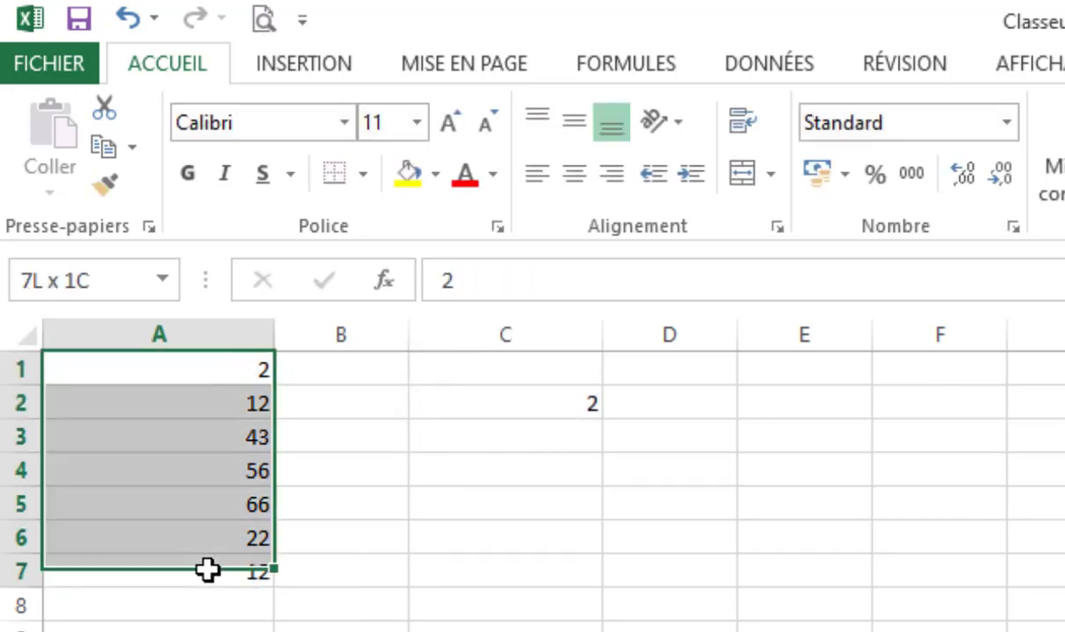
left_click(212, 458)
left_click(216, 378)
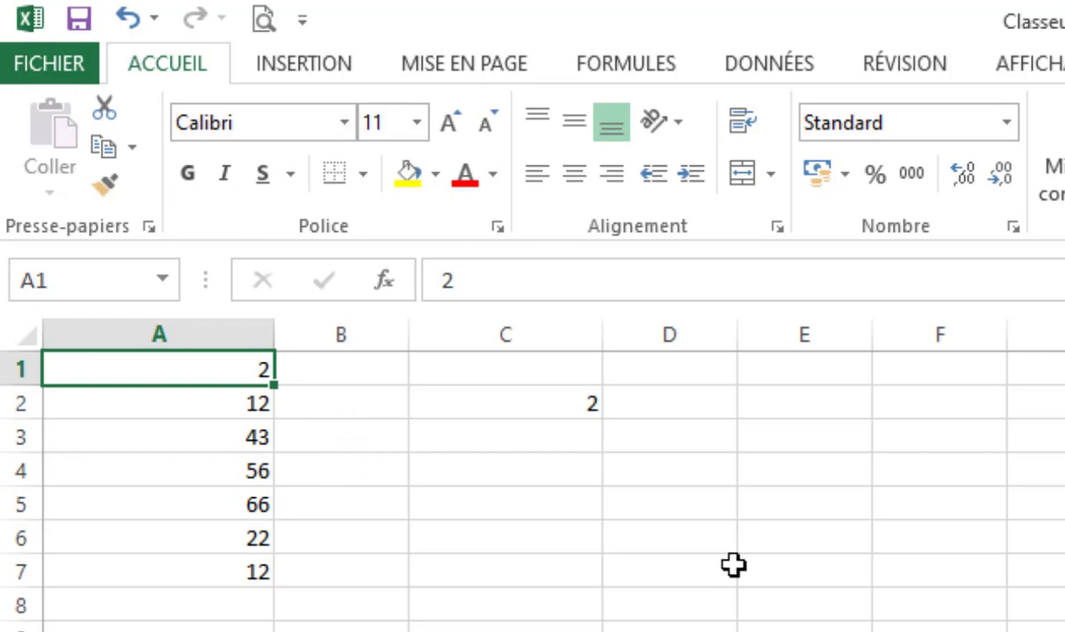
- Replace the formula in cell C2 with the MAX function over the range A1:A7
left_click(535, 400)
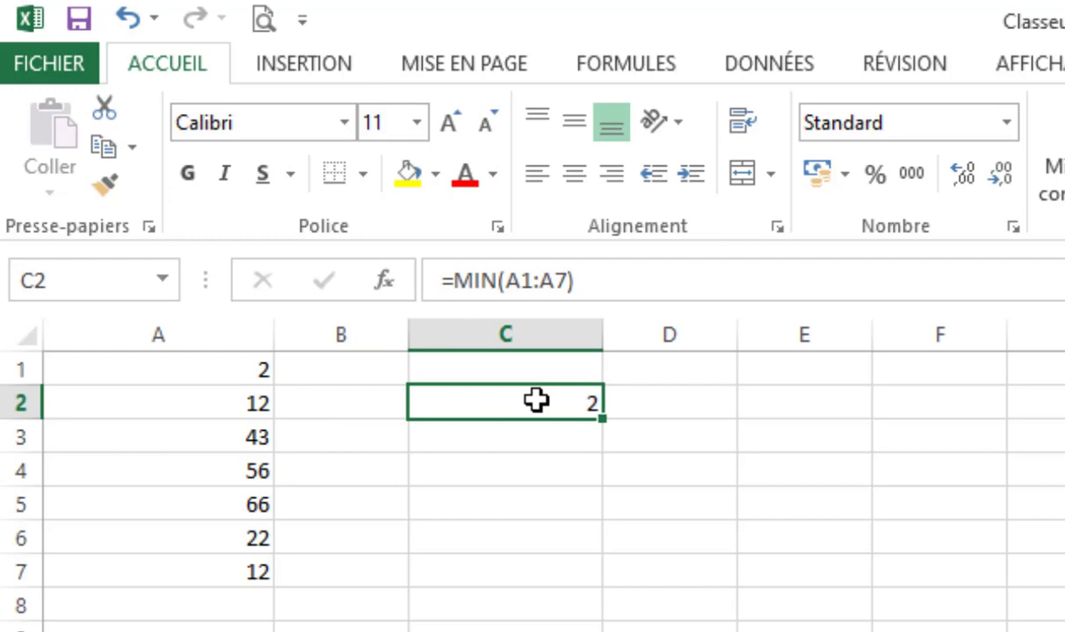
type("=max")
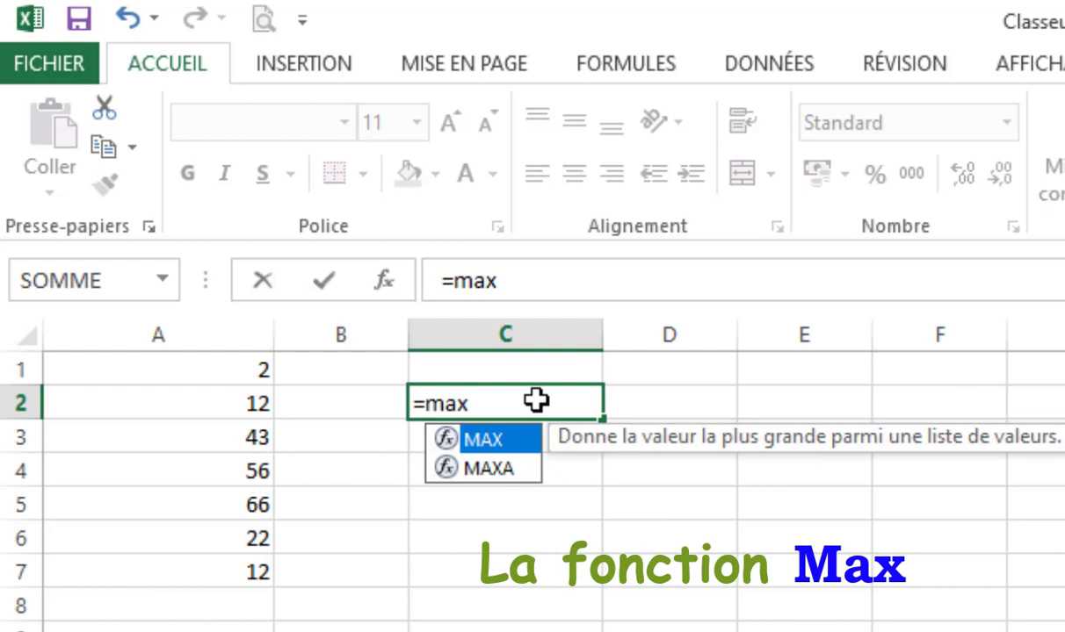
key("Tab")
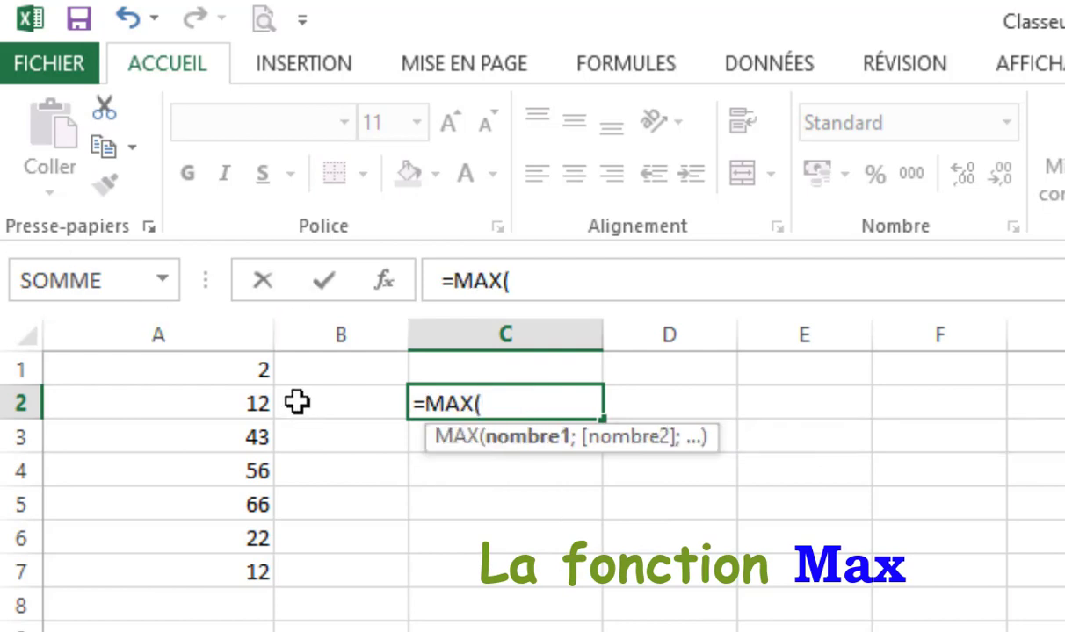
left_click_drag(245, 368, 266, 566)
key("Return")
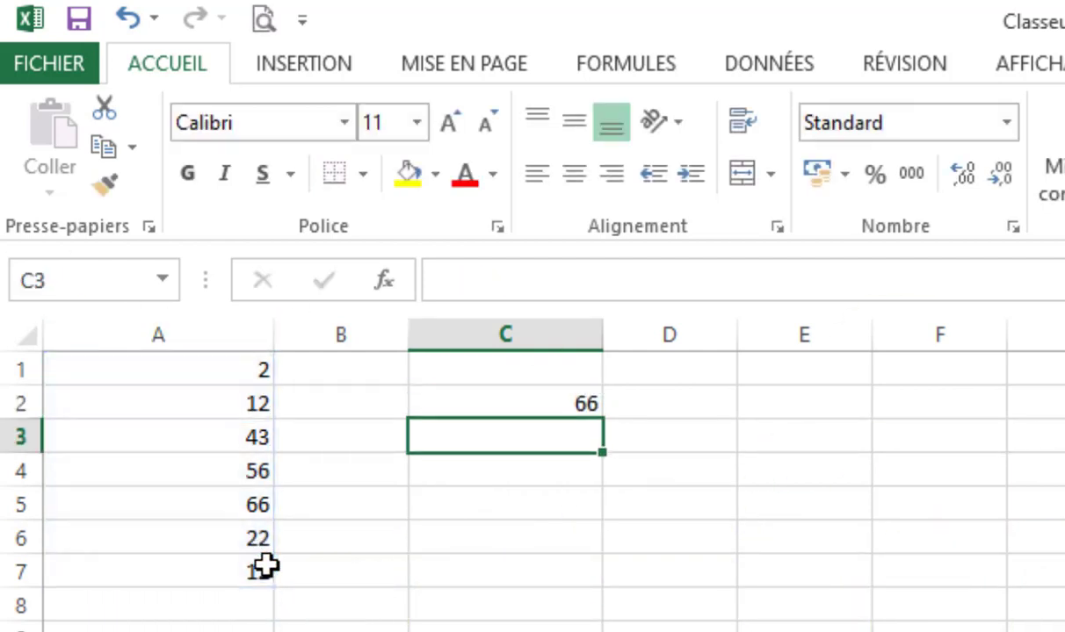
left_click(575, 406)
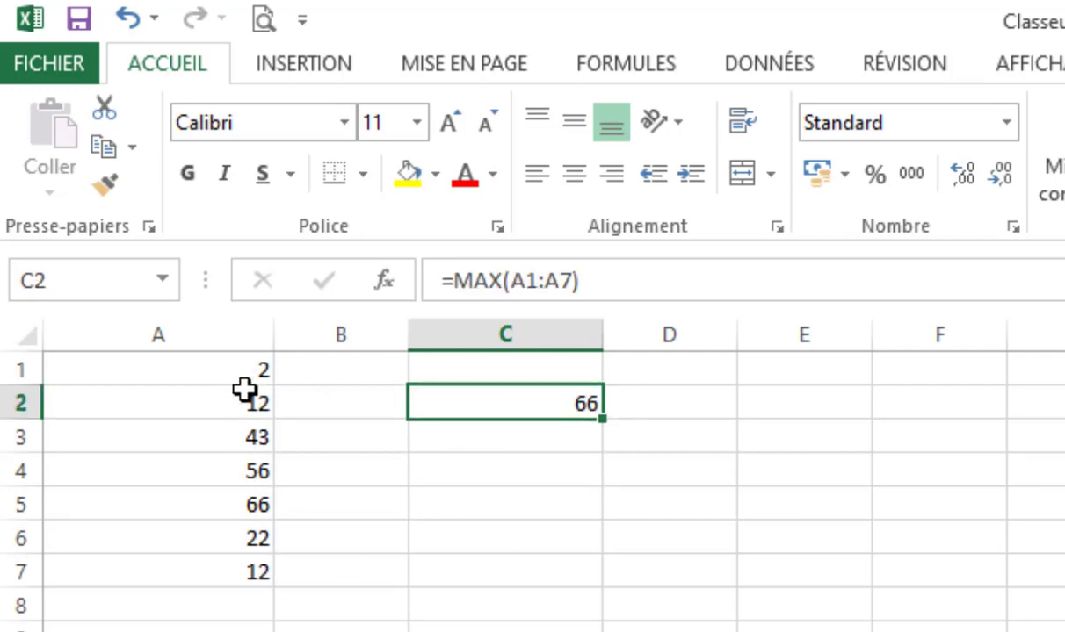
left_click_drag(249, 373, 273, 569)
- Replace the formula in cell C2 with the MOYENNE function to average the range A1:A7
left_click(512, 397)
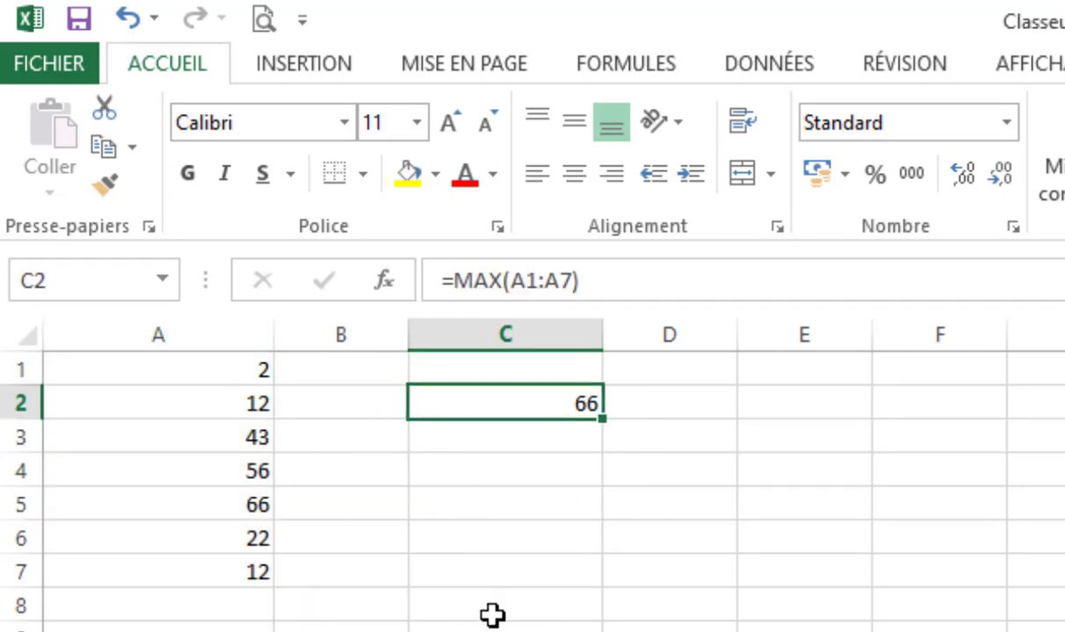
type("=")
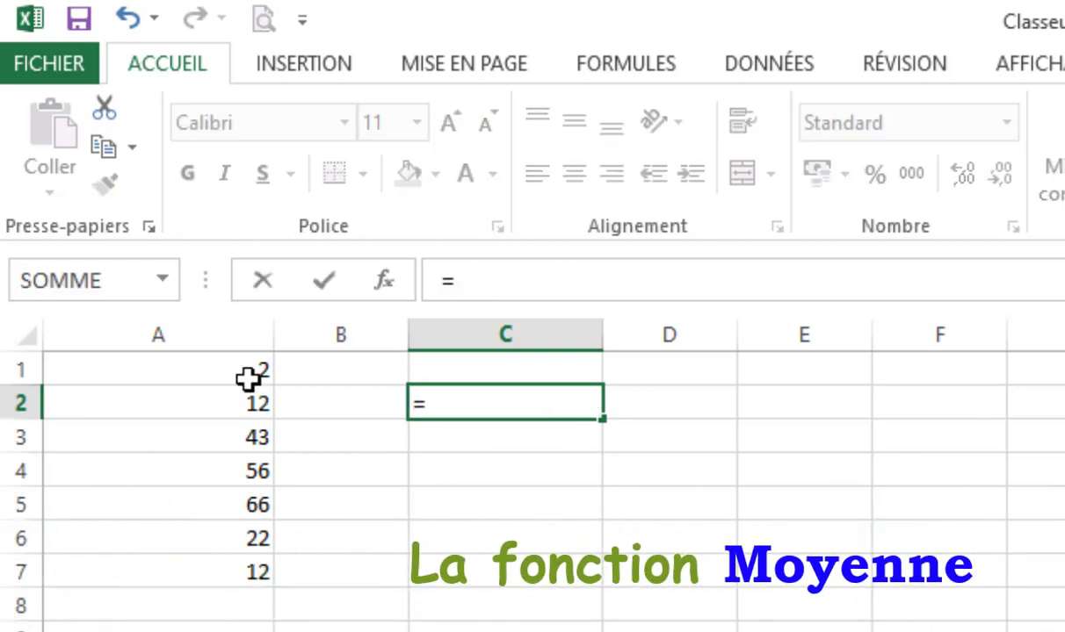
type("moye")
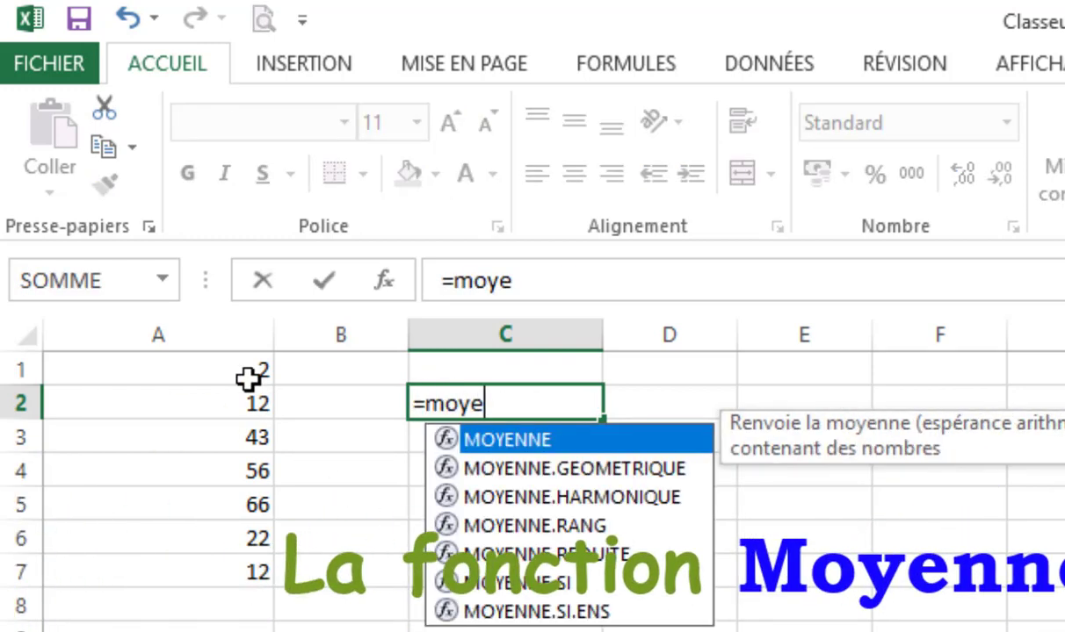
key("Tab")
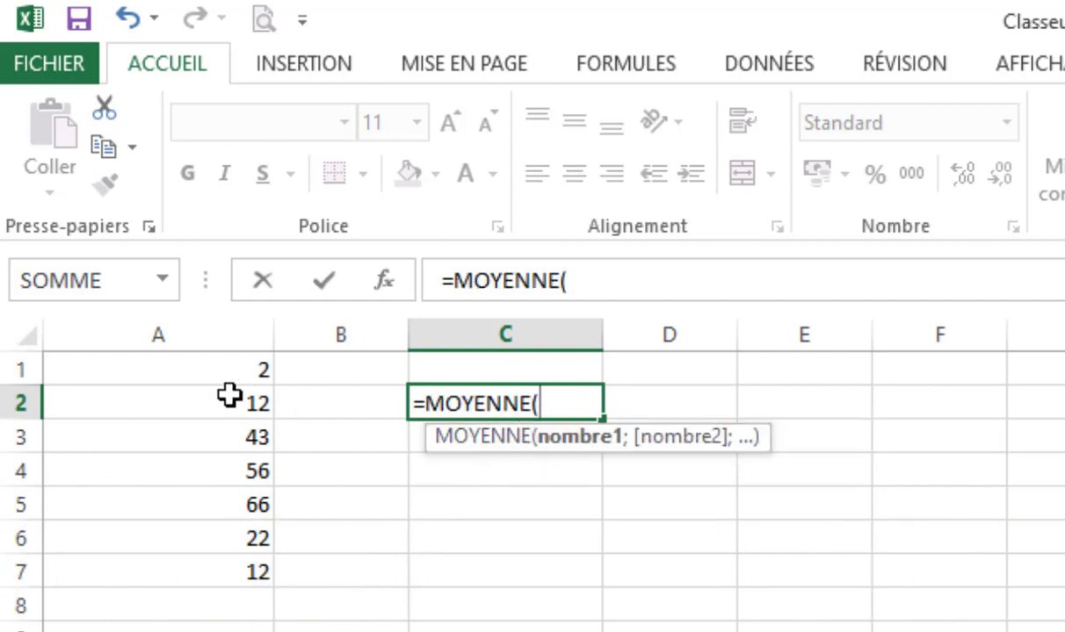
left_click_drag(220, 365, 230, 573)
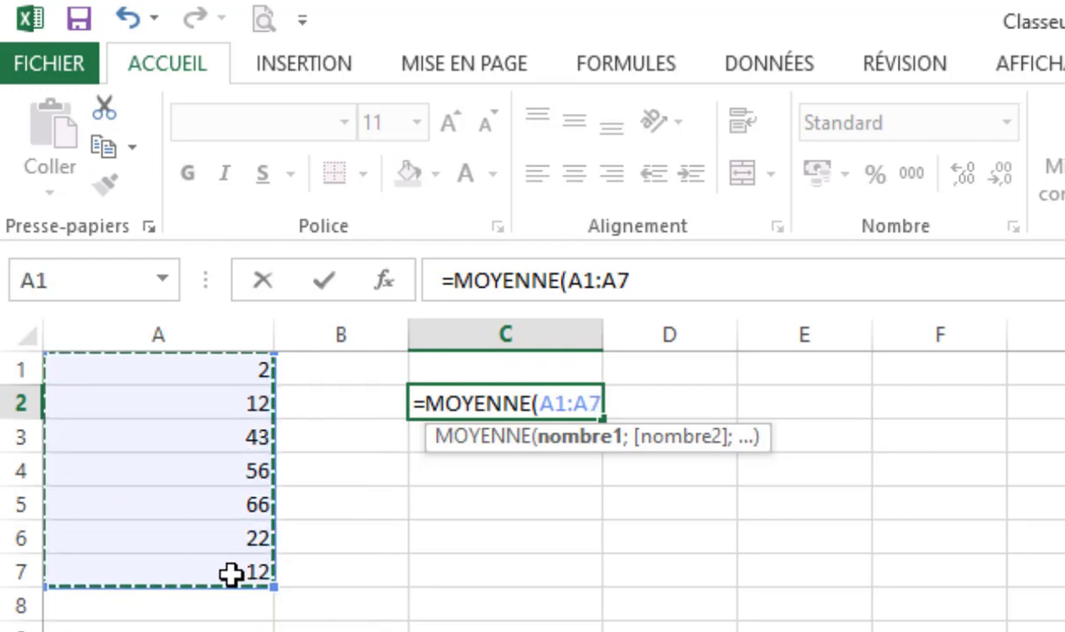
key("Return")
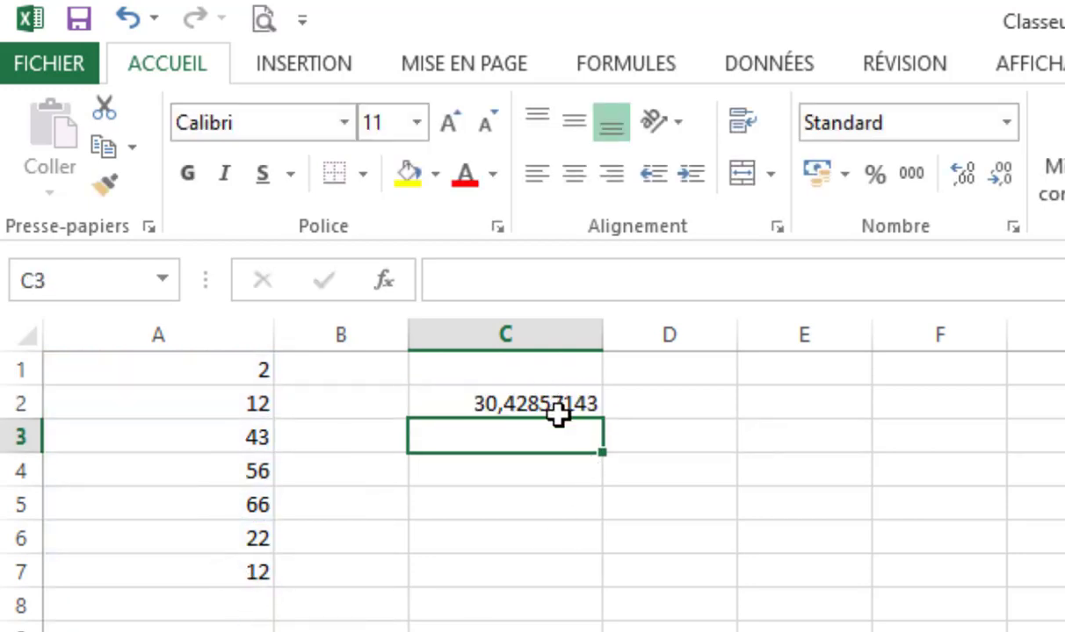
- Set cell A2 to 20 and cell A3 to 78
left_click(236, 393)
type("éà")
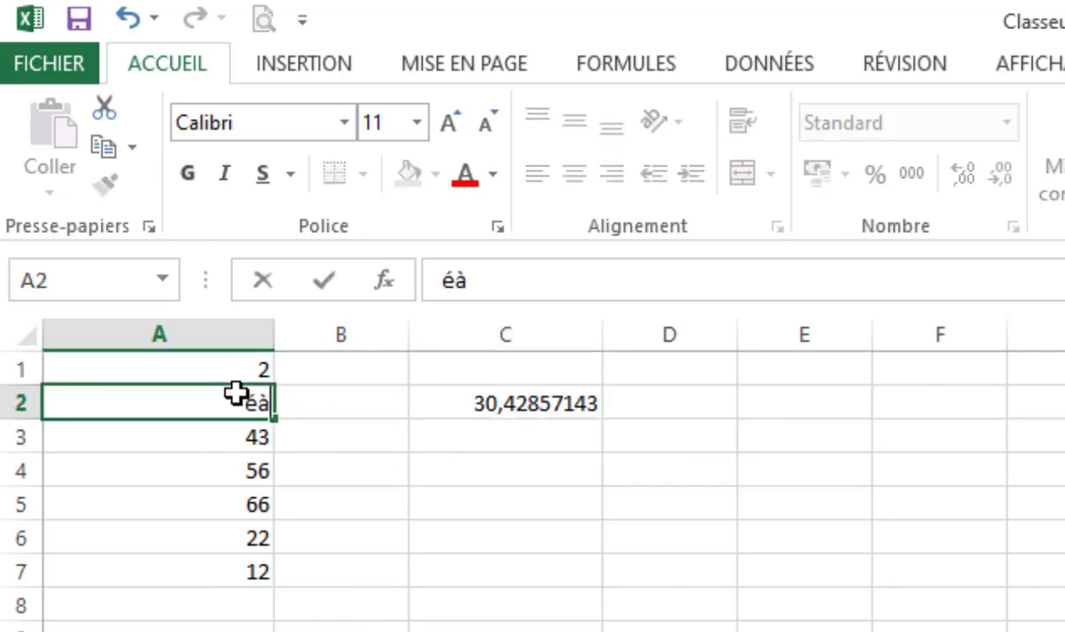
key("BackSpace")
key("BackSpace")
type("20")
key("Return")
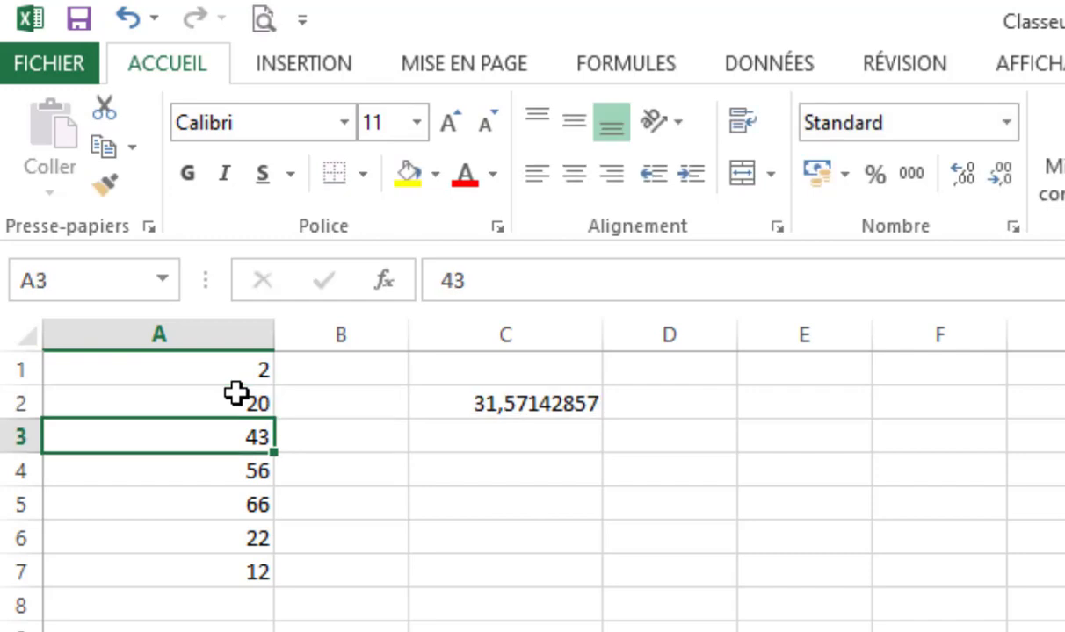
type("78")
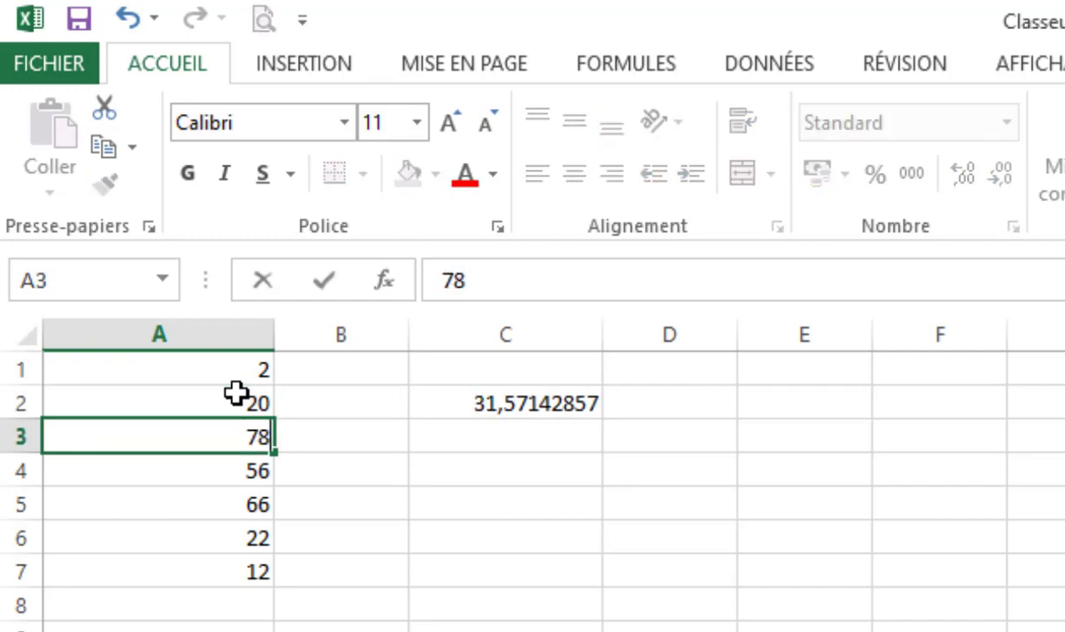
key("Return")
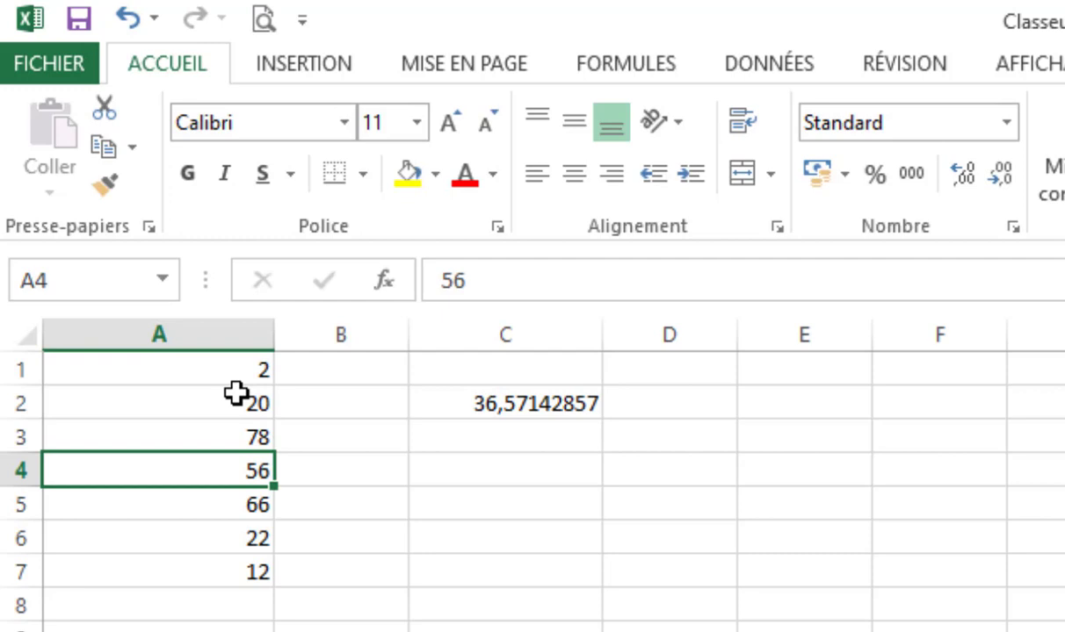
- Clear the formula from cell C2 and select the range A1:A7
left_click(234, 392)
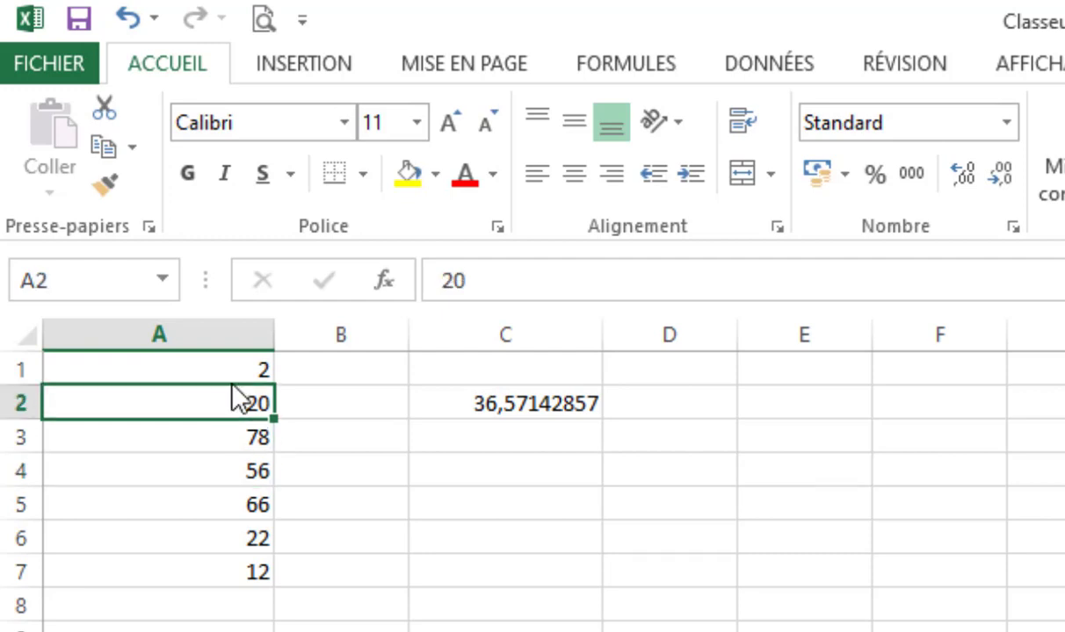
left_click(229, 369)
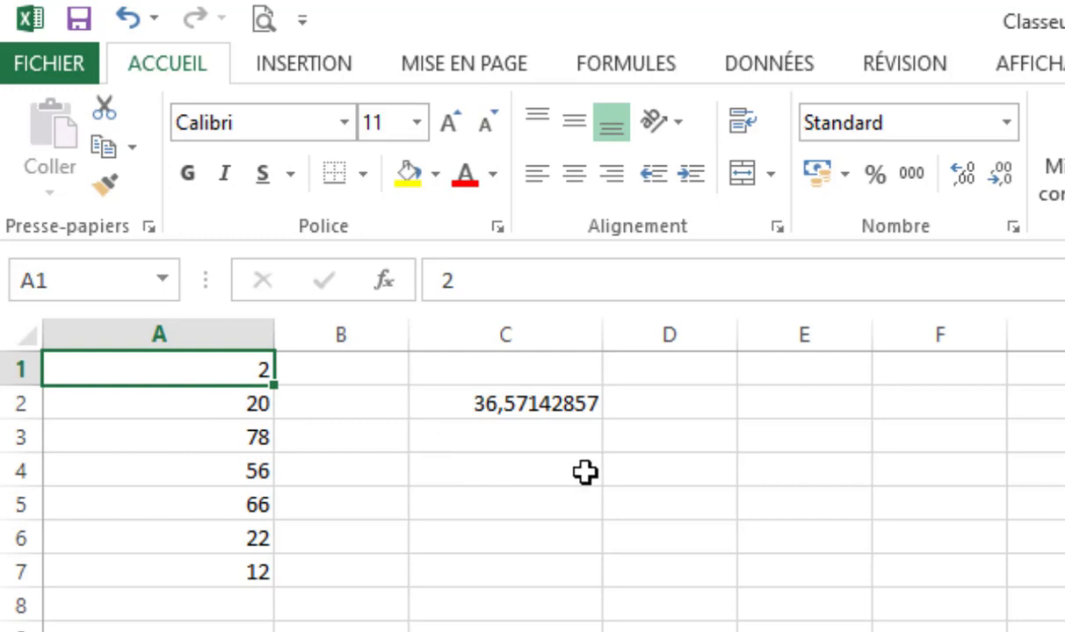
left_click(559, 401)
key("Delete")
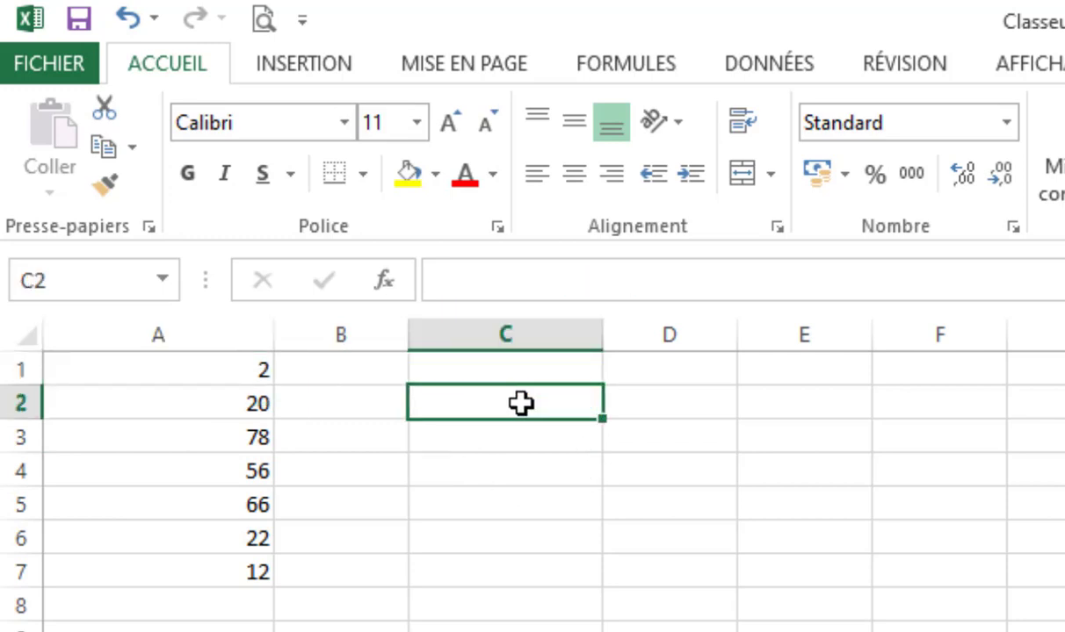
left_click_drag(249, 376, 236, 556)
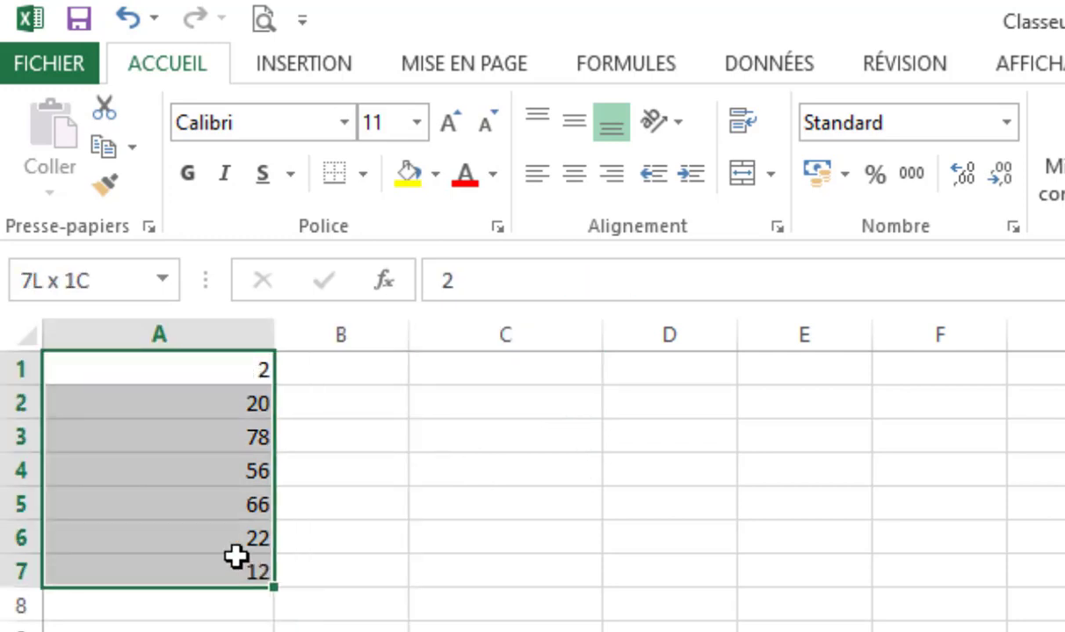
- Clear the numbers from the range A1:A7 and select cell A1
key("Delete")
left_click(151, 358)
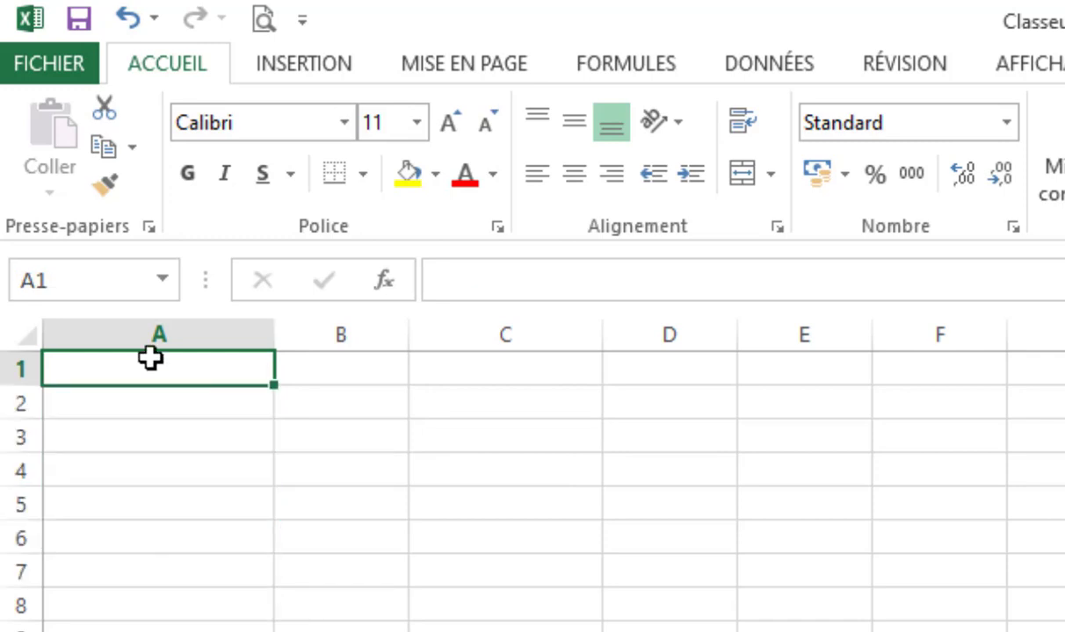
type("+")
key("BackSpace")
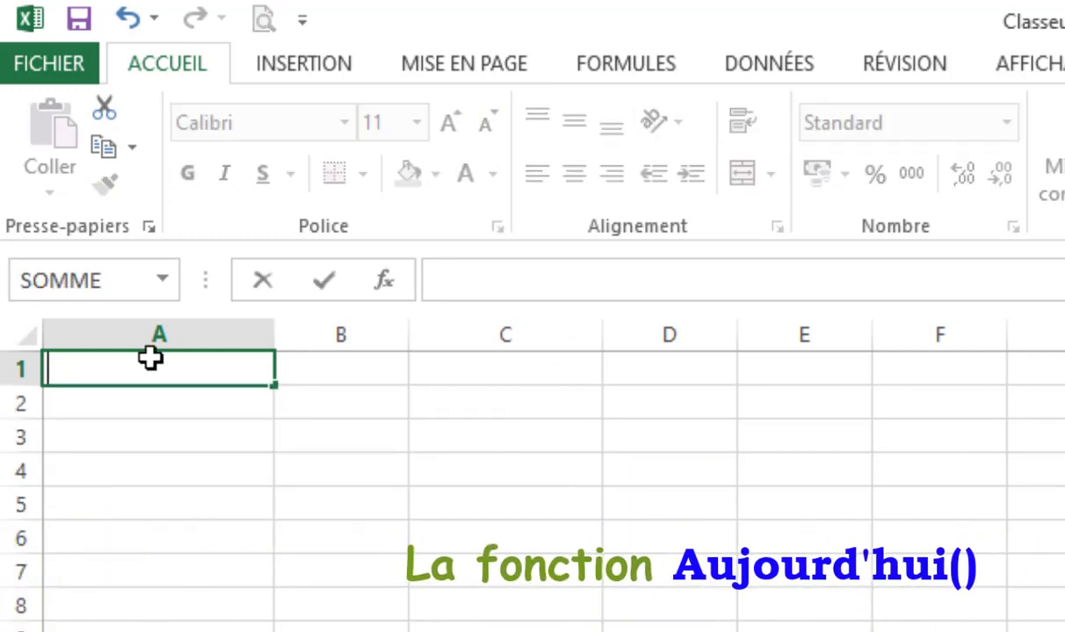
- Enter the AUJOURDHUI function without arguments in cell A1, viewing the current date in the system calendar while composing the formula
type("=")
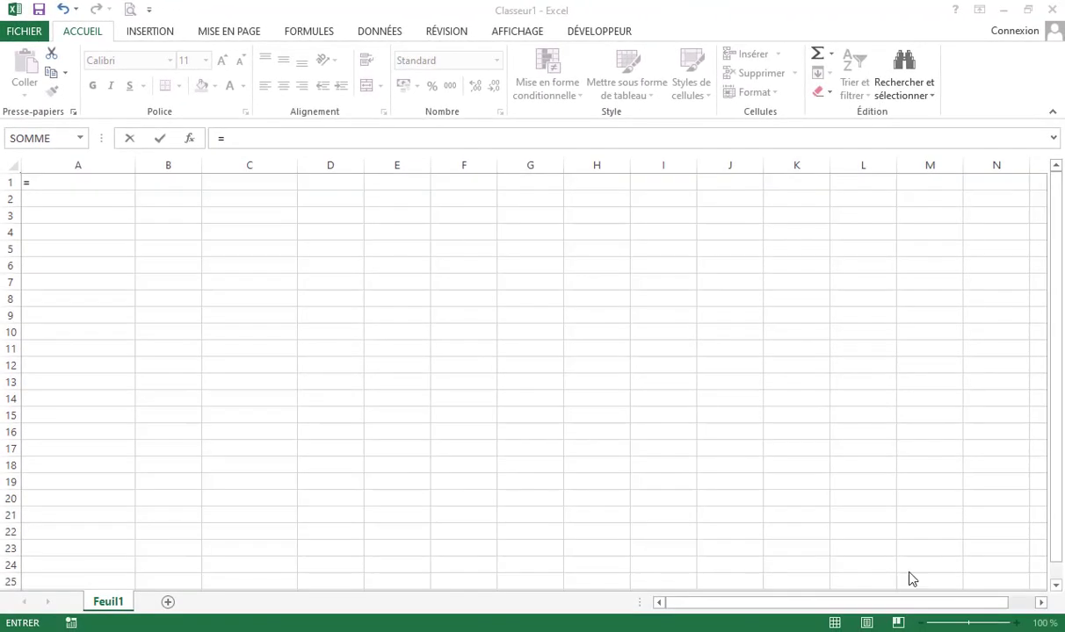
left_click(1010, 630)
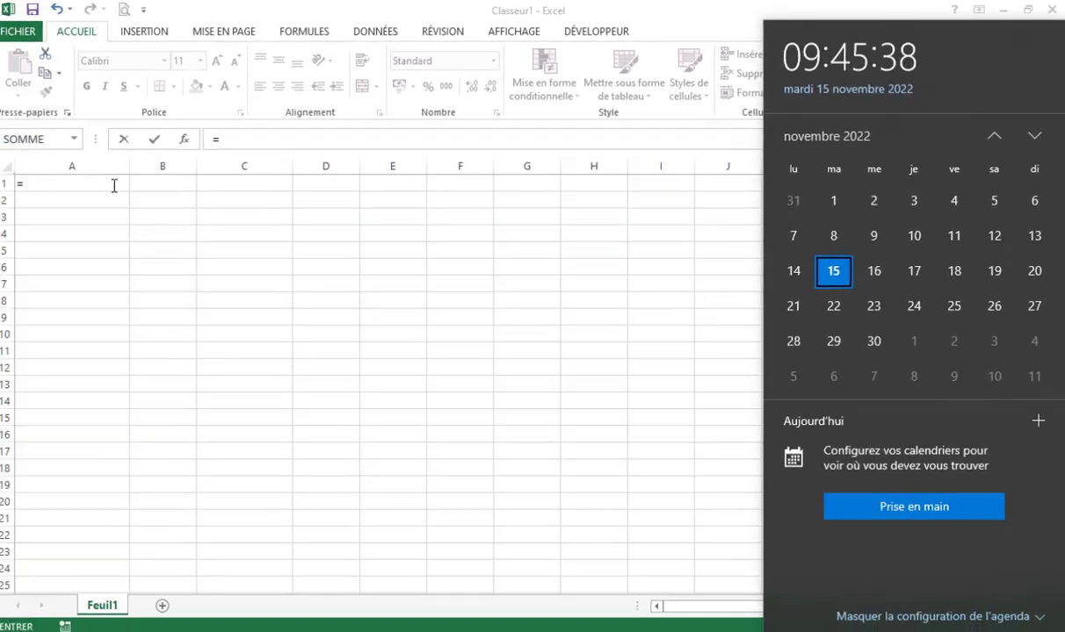
left_click(116, 184)
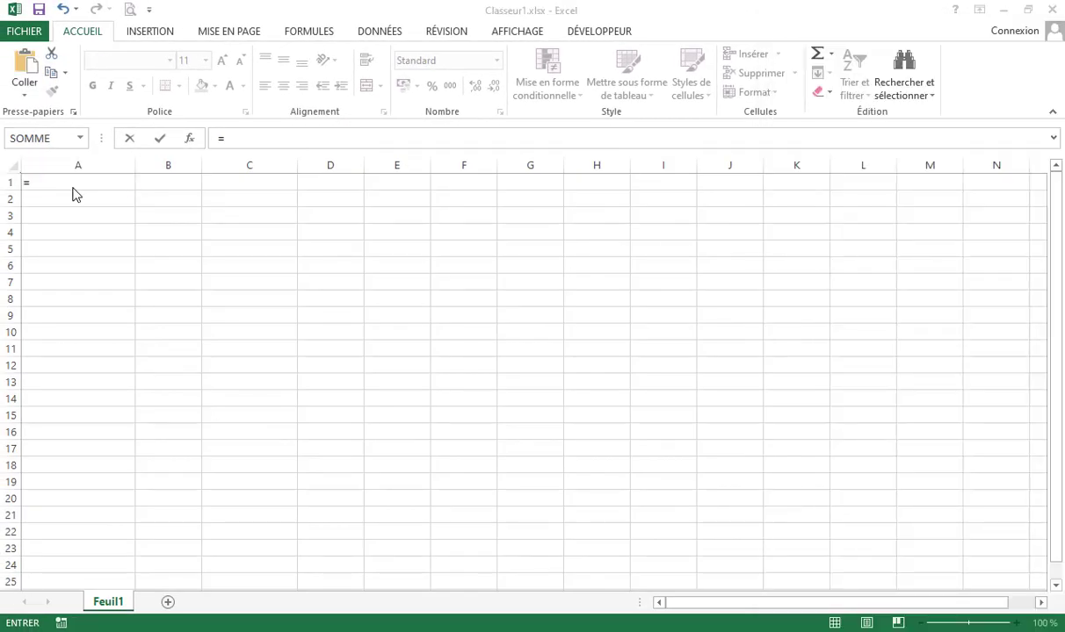
left_click(74, 186)
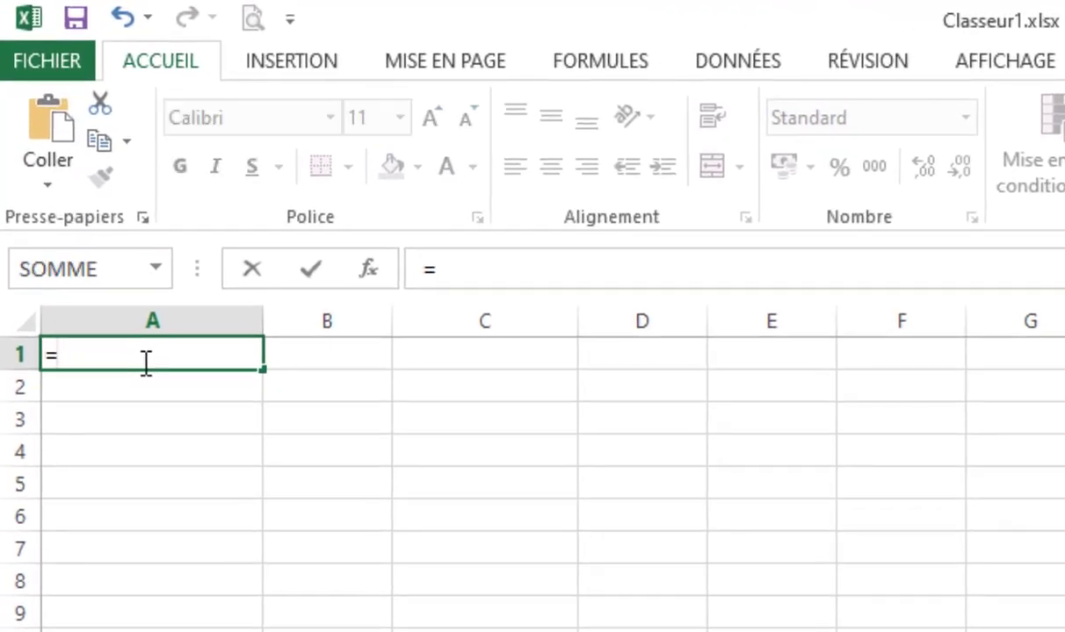
type("au")
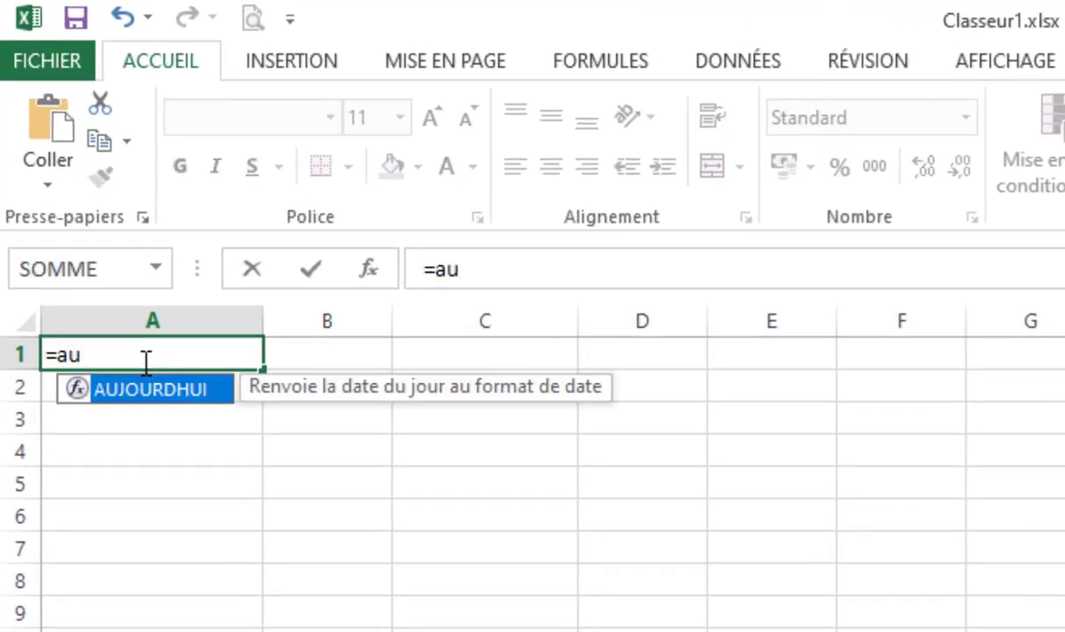
key("Tab")
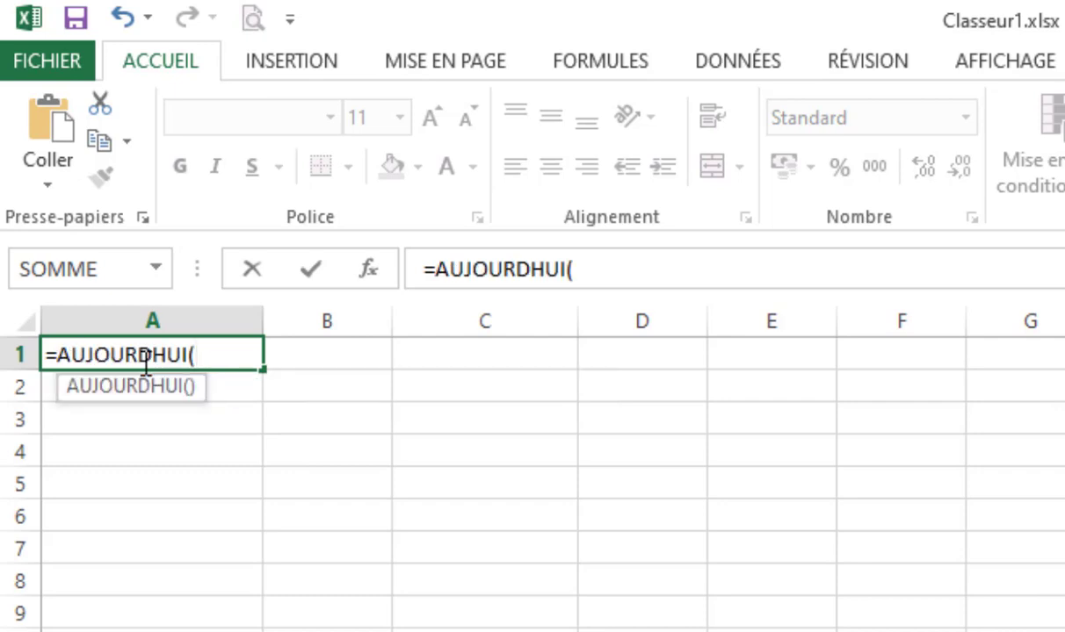
type(")")
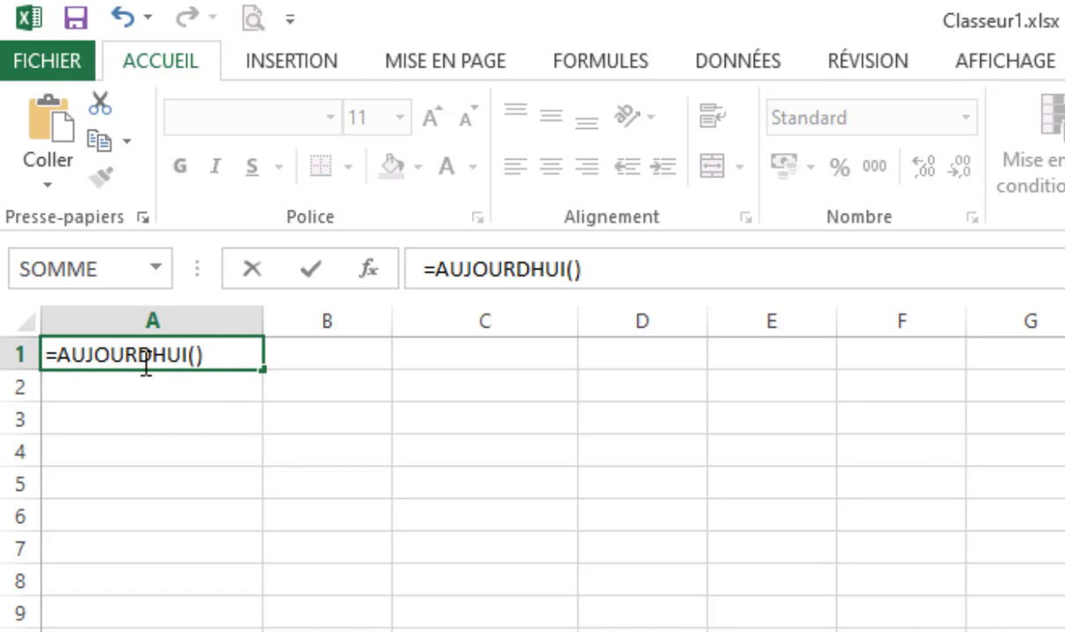
key("Return")
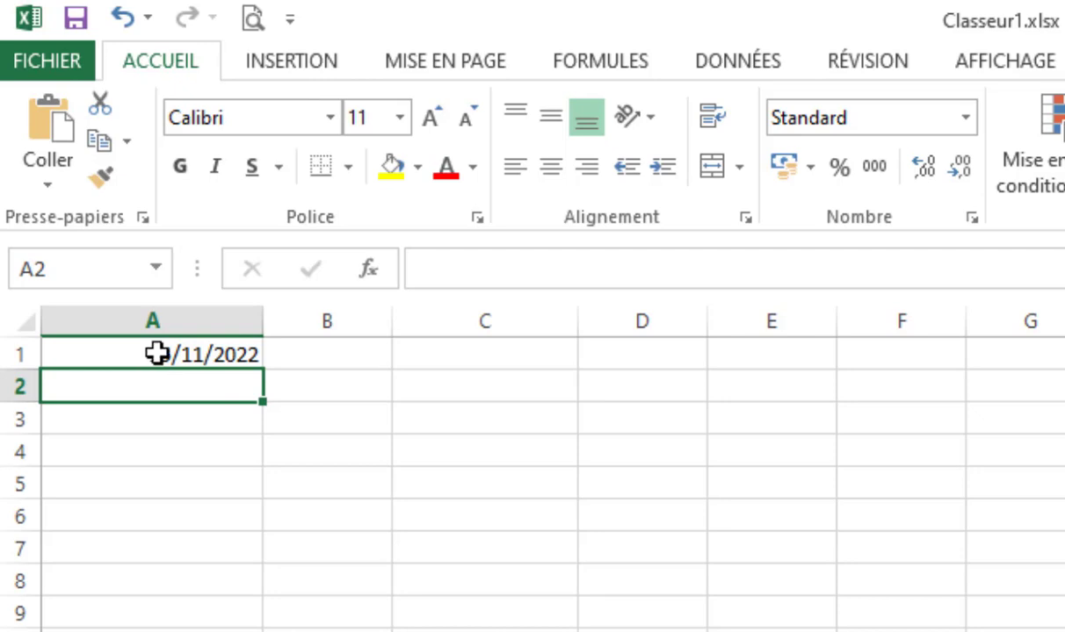
- Select cell A1 and widen column A slightly
left_click(157, 352)
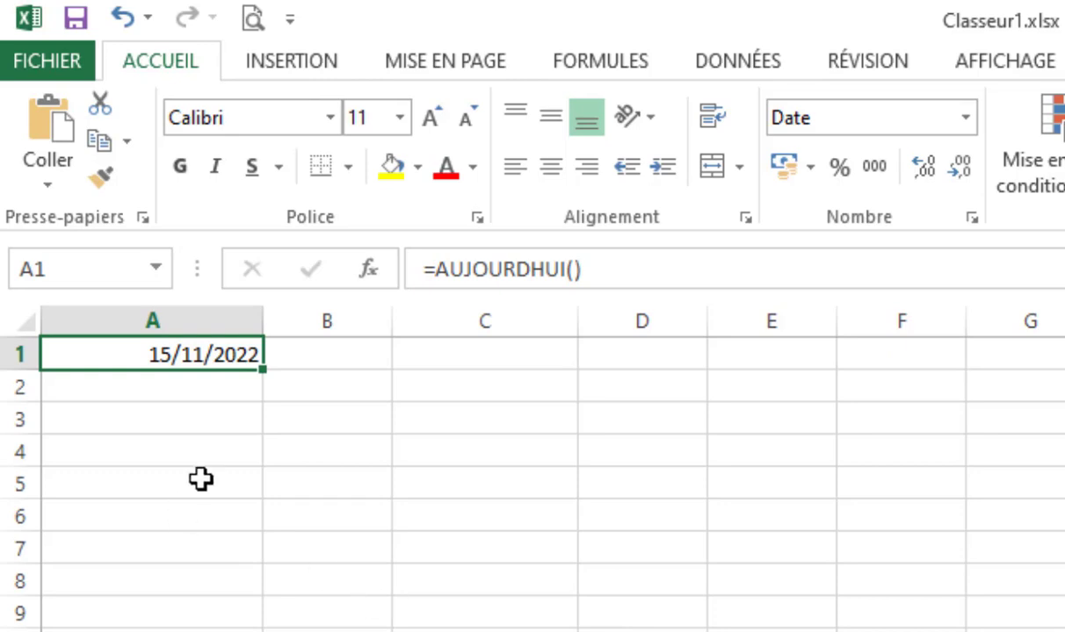
left_click(245, 310)
left_click_drag(261, 319, 297, 323)
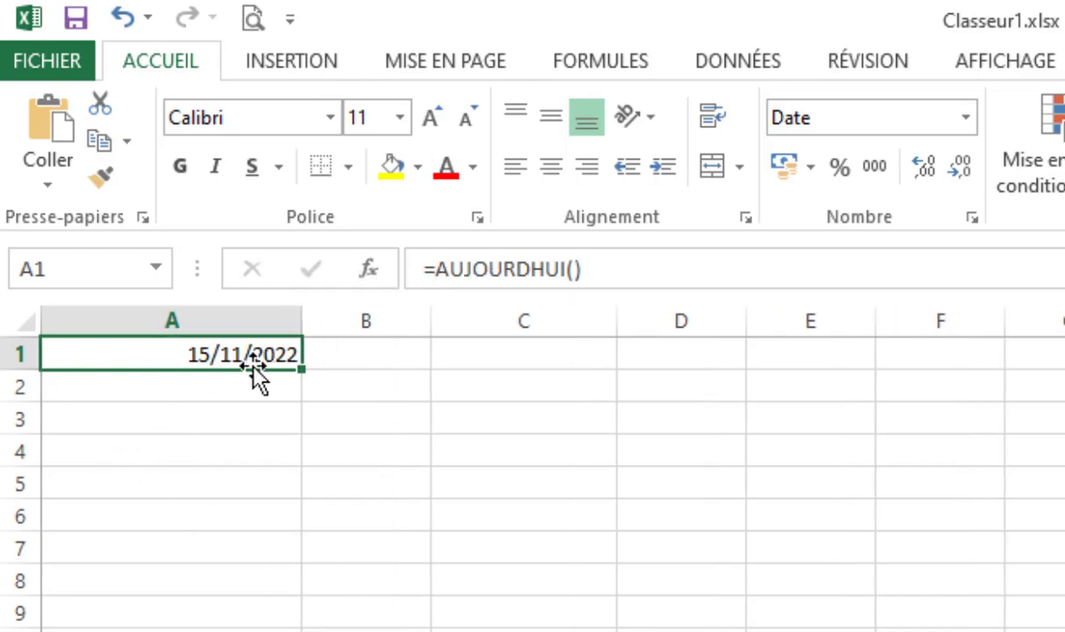
- Replace the formula in cell A1 with the MAINTENANT function, viewing the system clock and calendar while composing the formula
type("=")
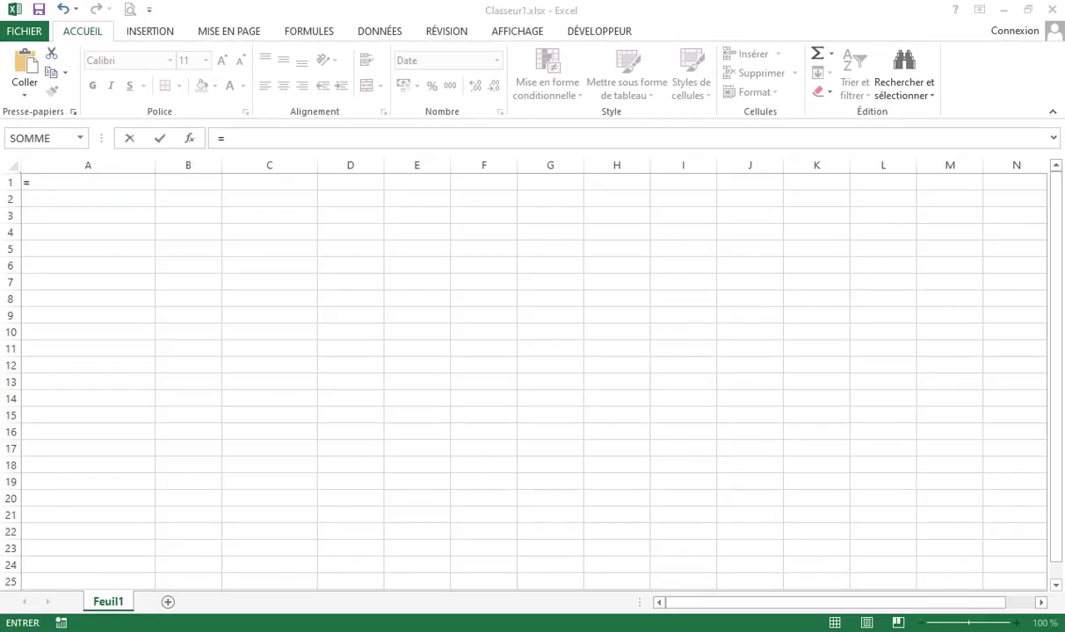
left_click(986, 628)
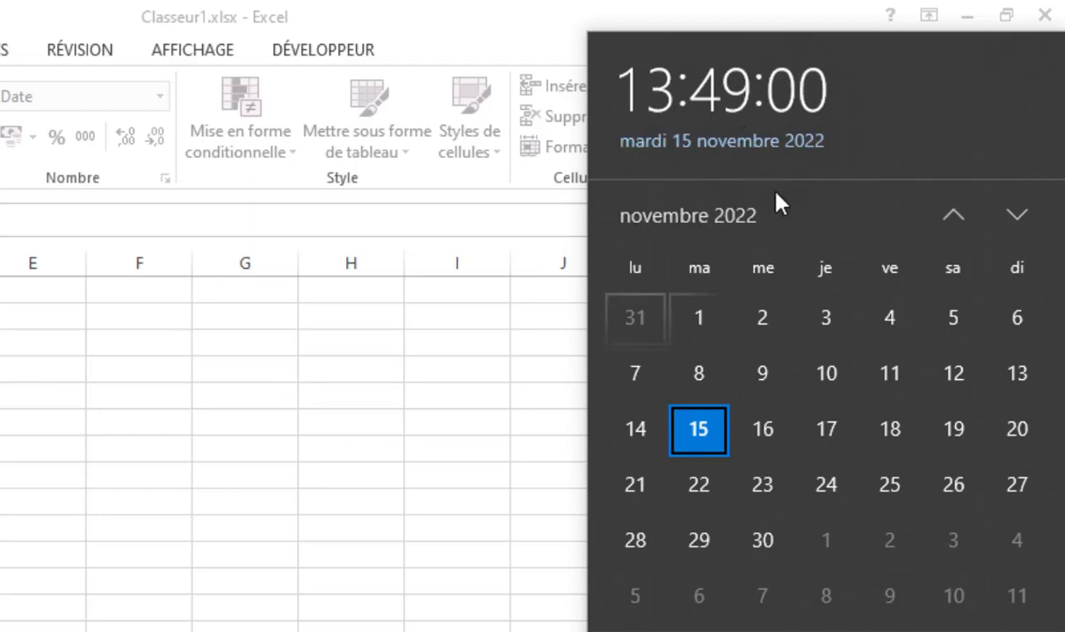
left_click(94, 182)
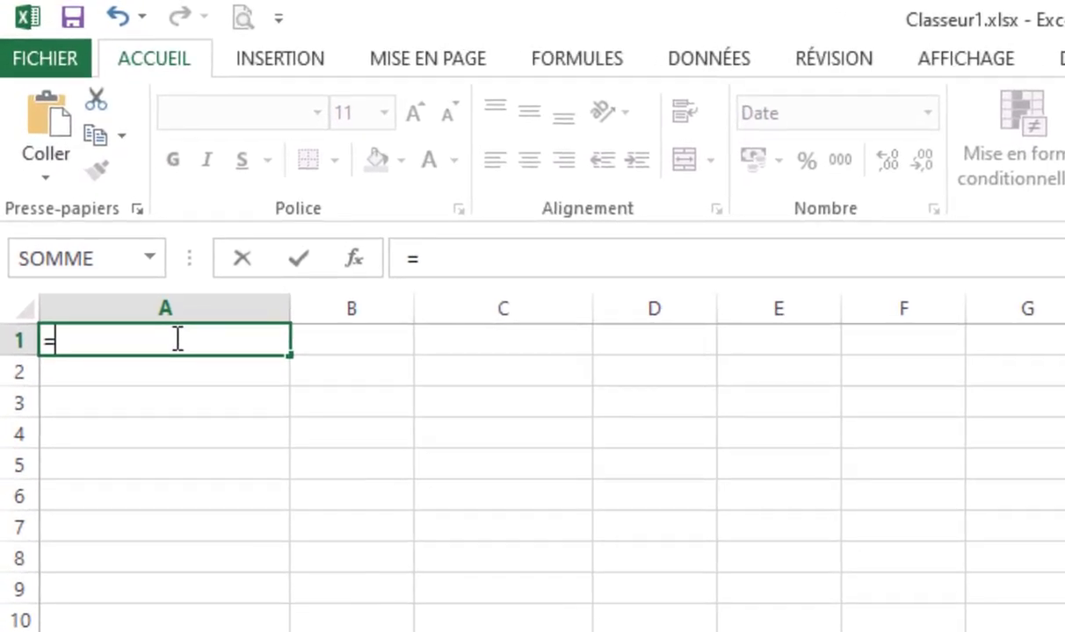
type("ma")
key("Tab")
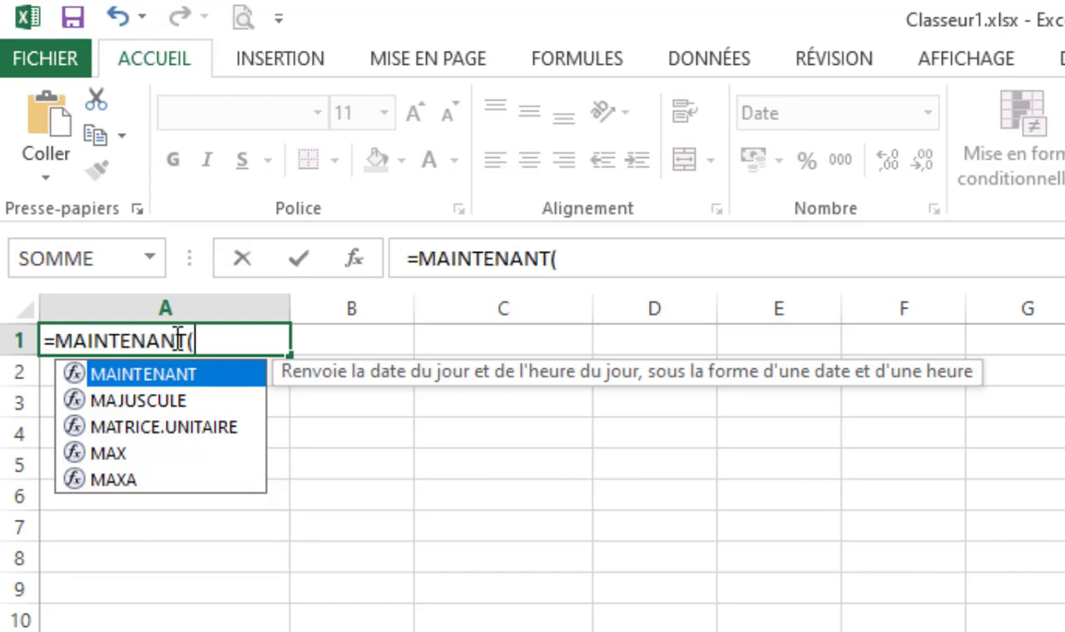
type(")")
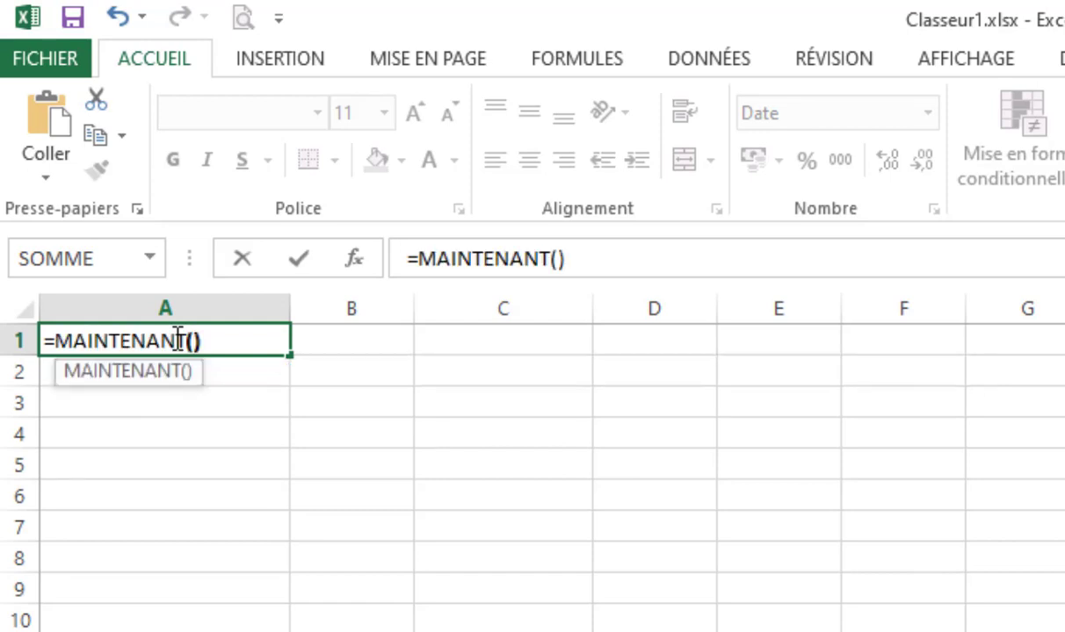
key("Return")
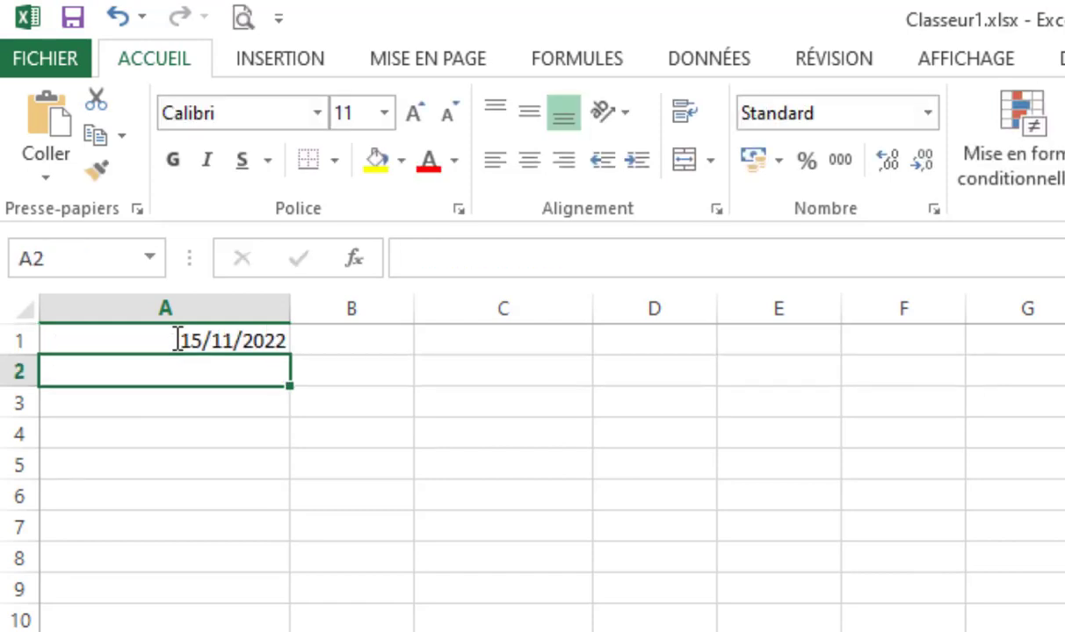
- Widen column A a little more and clear the formula from cell A1
left_click(229, 340)
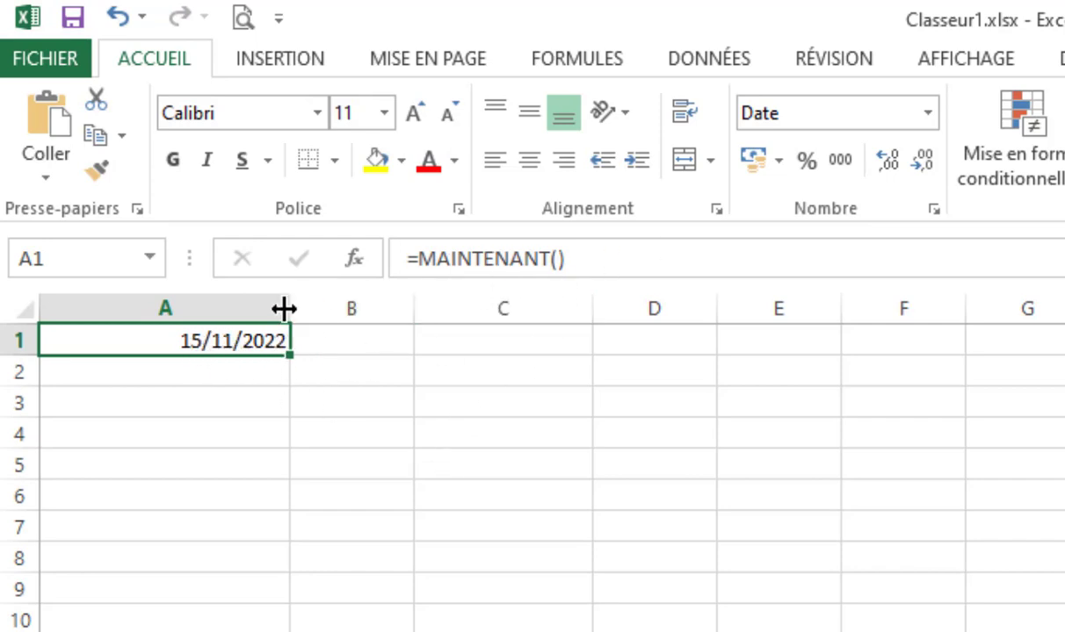
left_click_drag(289, 307, 309, 307)
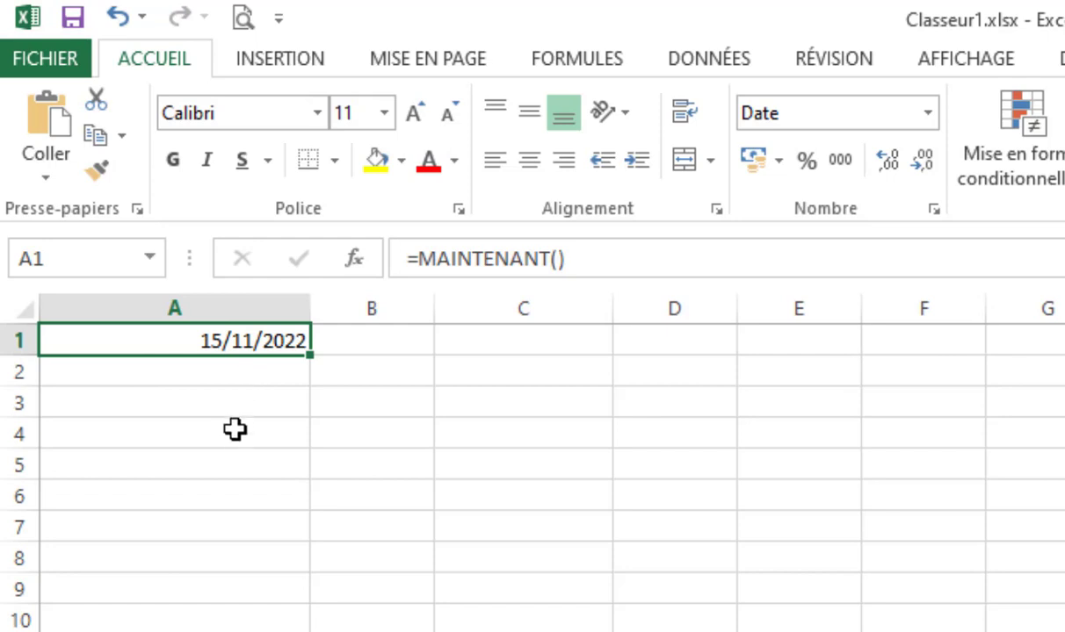
left_click(255, 368)
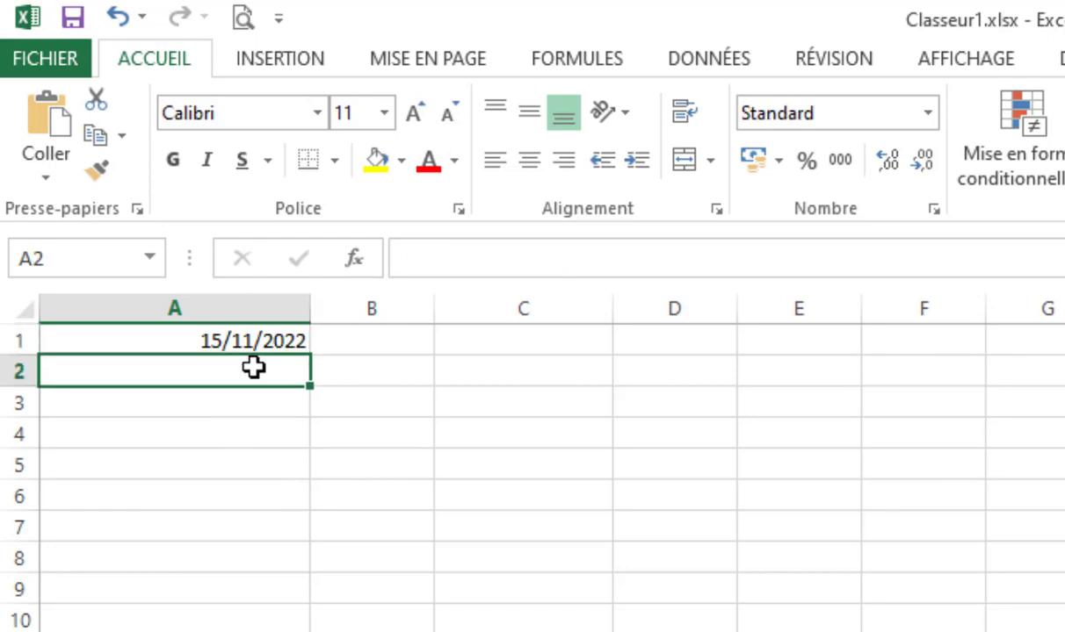
left_click(263, 341)
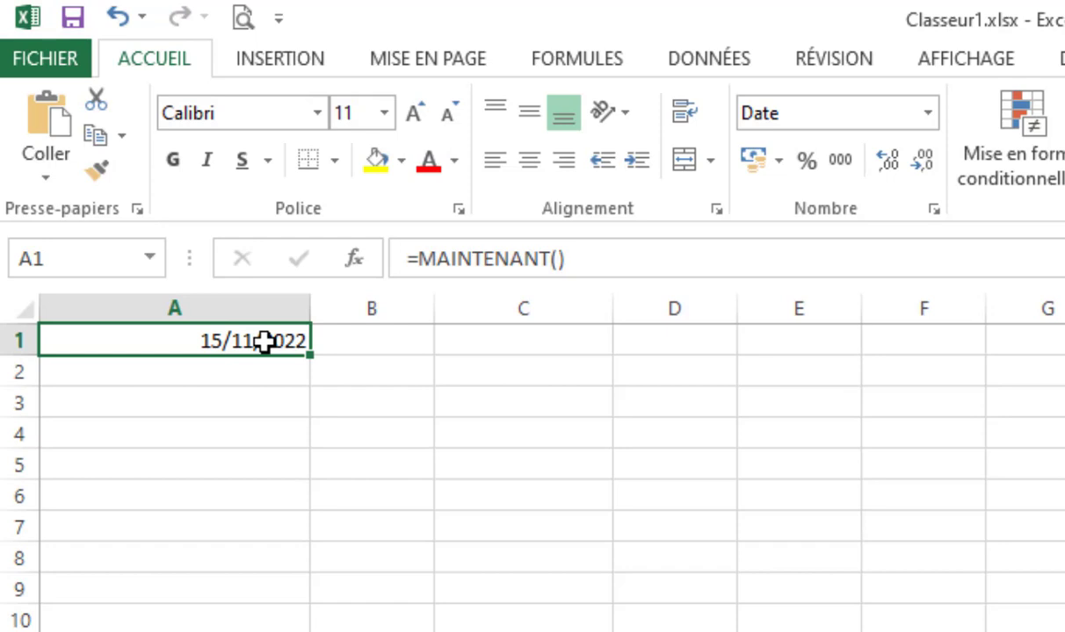
key("BackSpace")
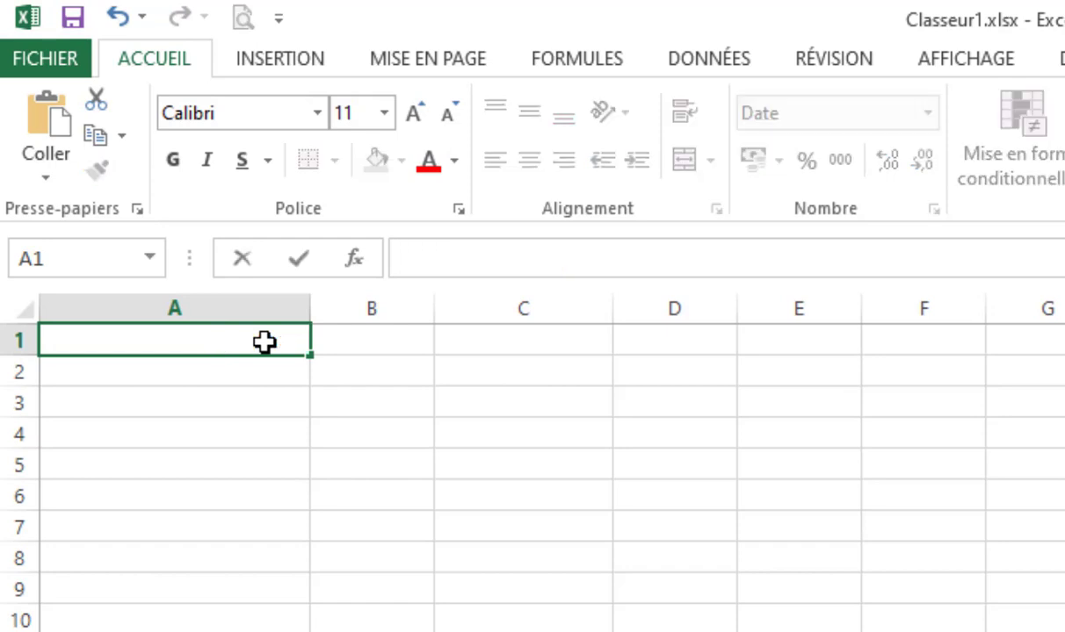
left_click(541, 411)
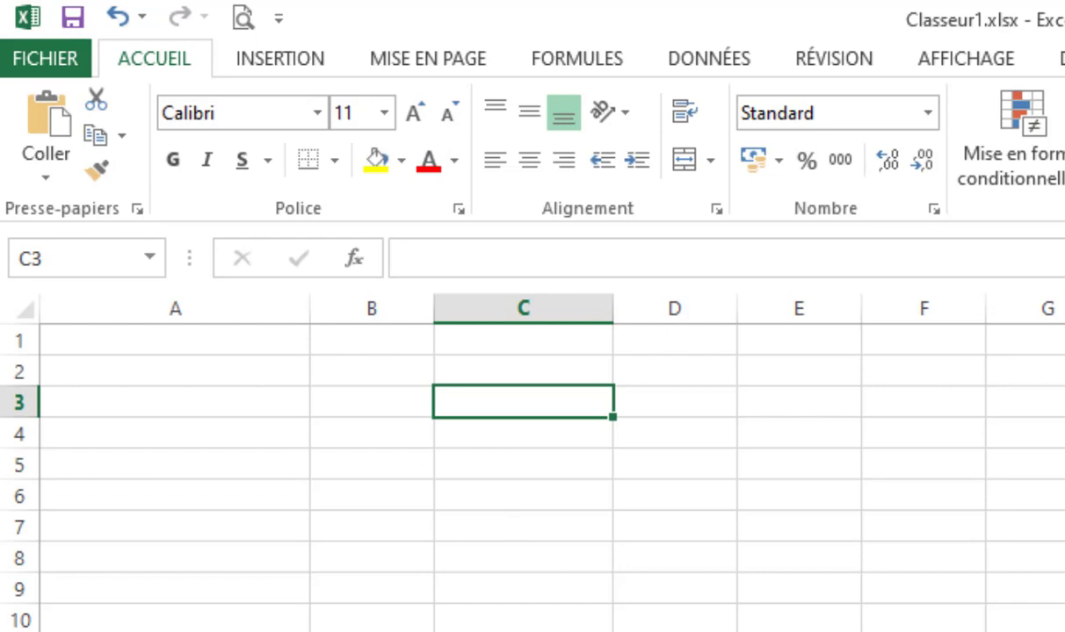
- Enter 2 in cell A1 and 4 in cell A3
left_click(231, 356)
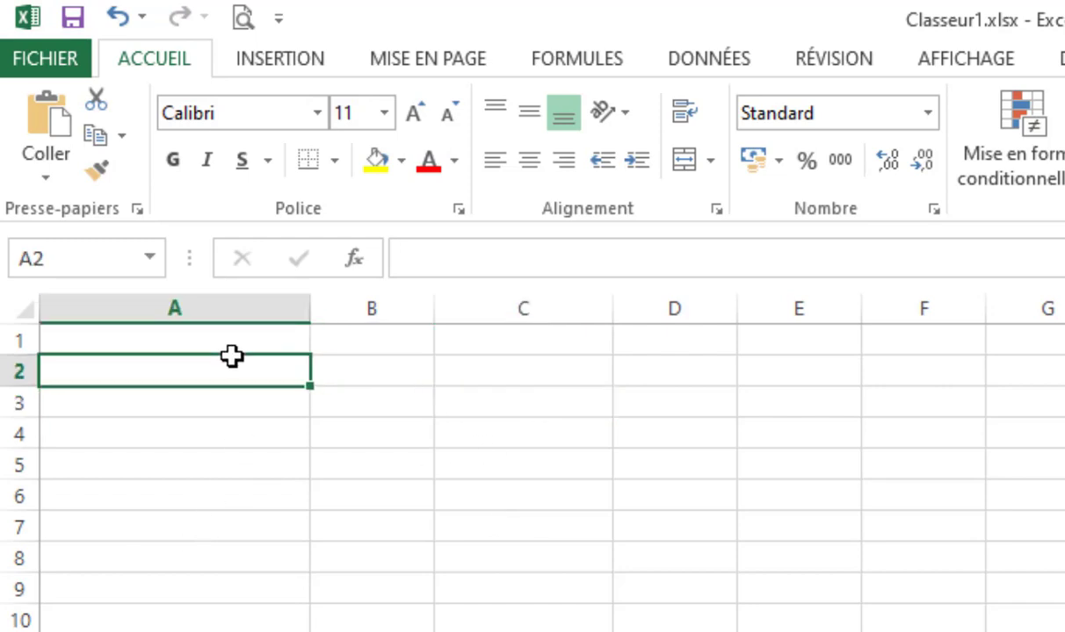
left_click(240, 334)
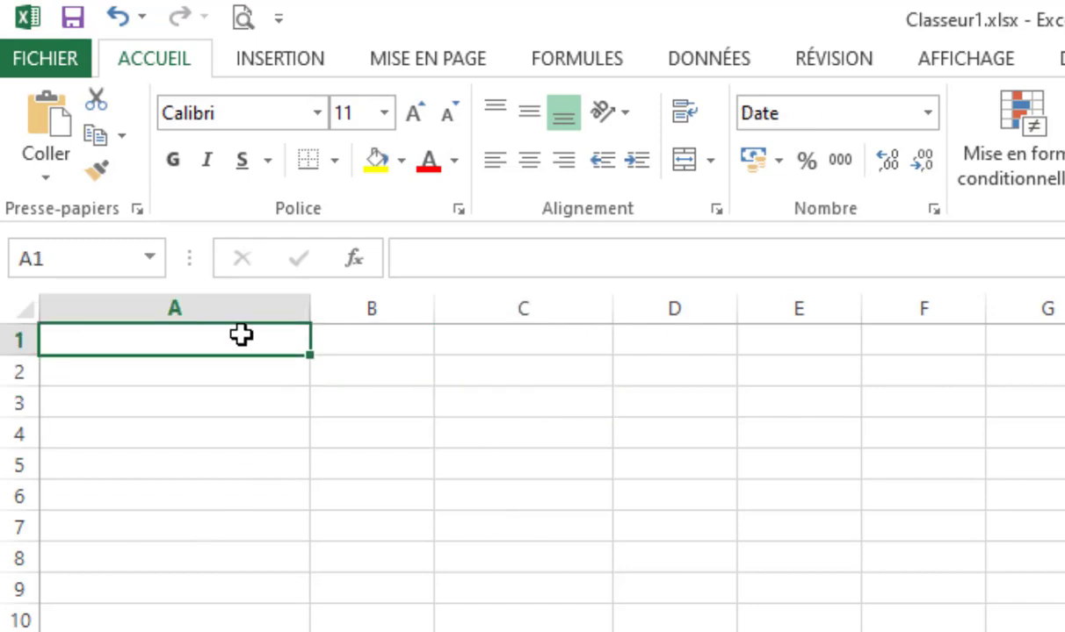
type("2")
key("Return")
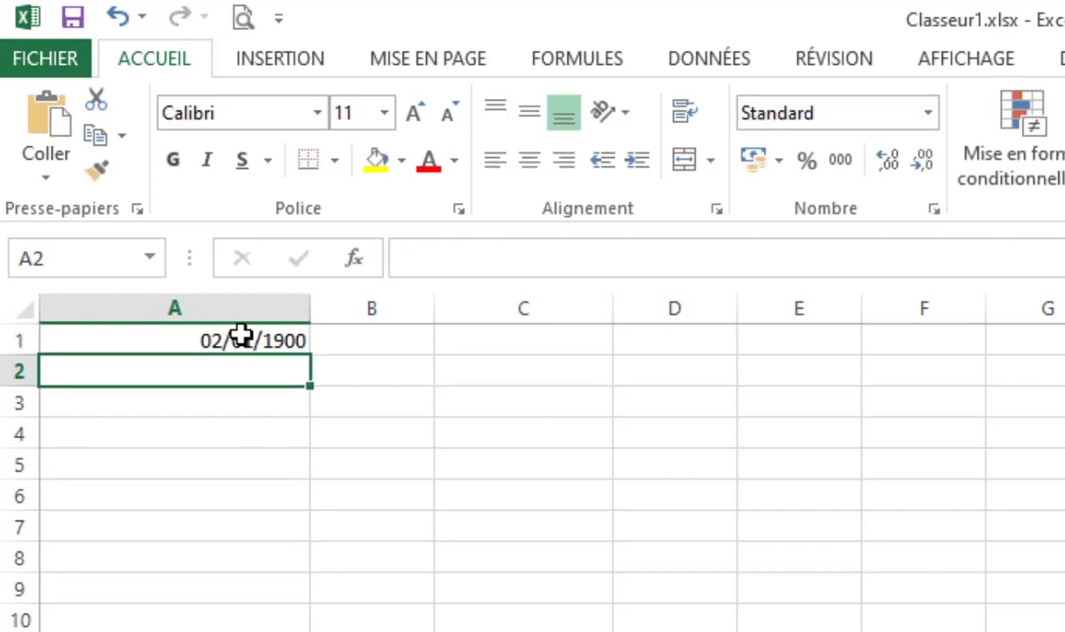
key("Return")
type("4")
- Replace the value in cell A1 with 4 and set the cell's number format to Standard
left_click(240, 335)
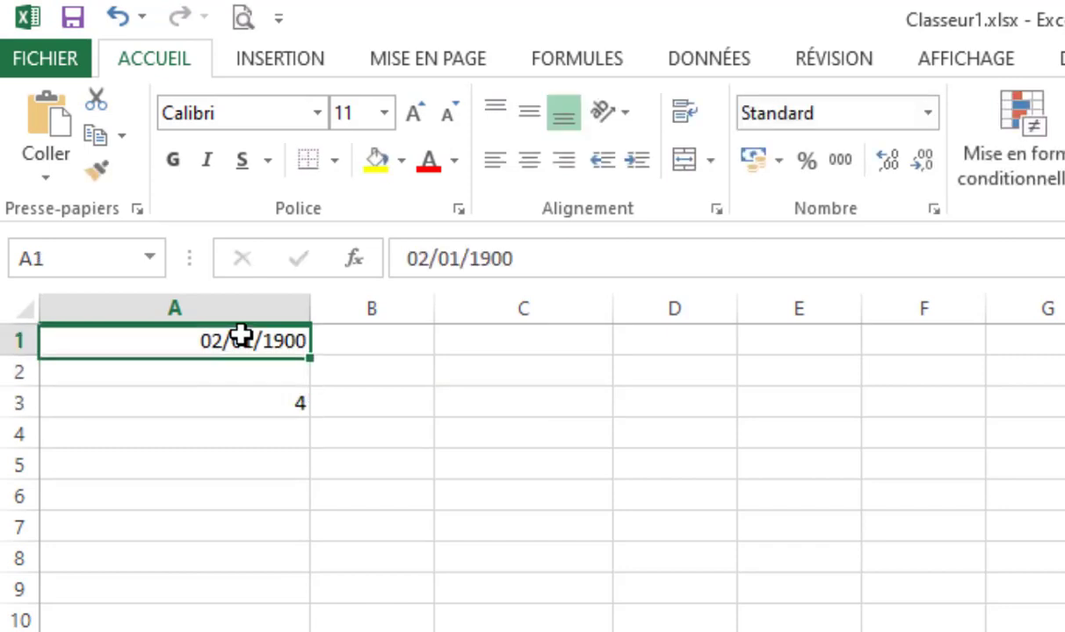
key("BackSpace")
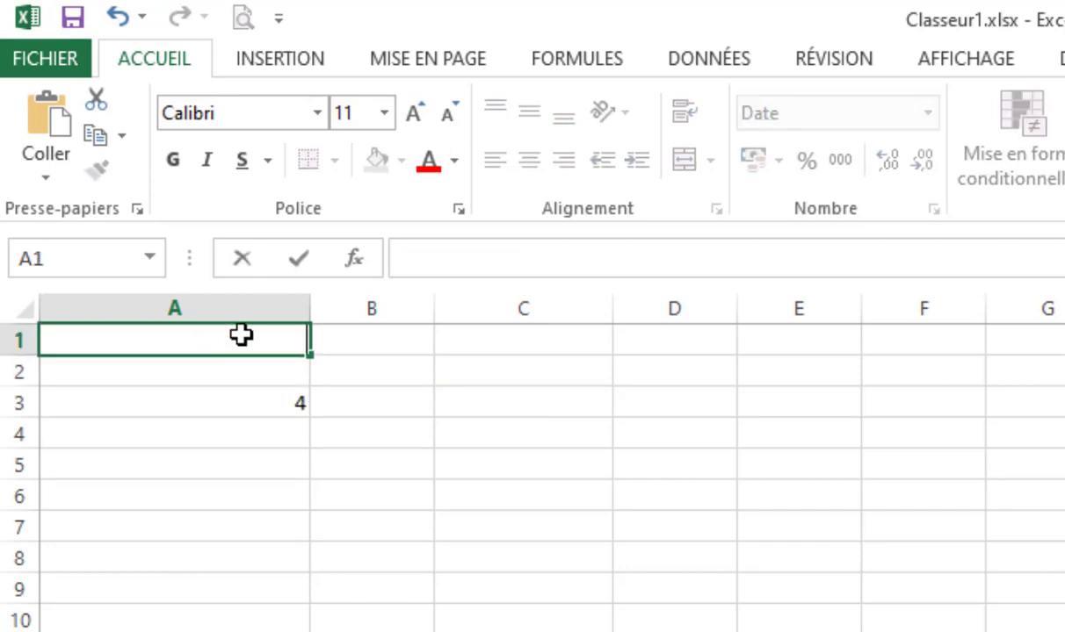
type("4")
key("Return")
left_click(241, 335)
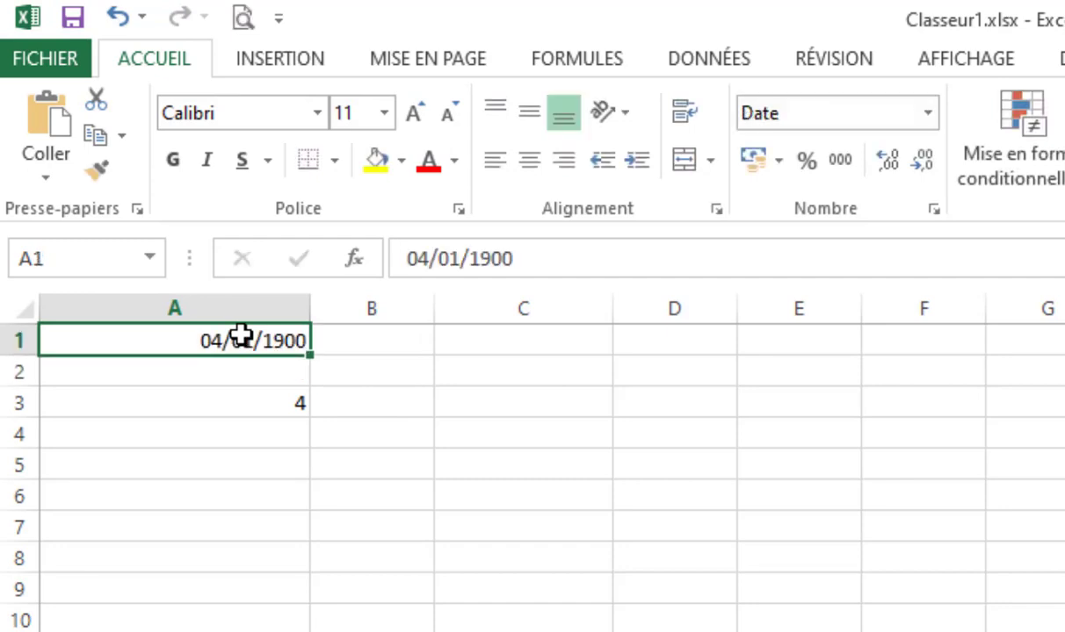
left_click(928, 113)
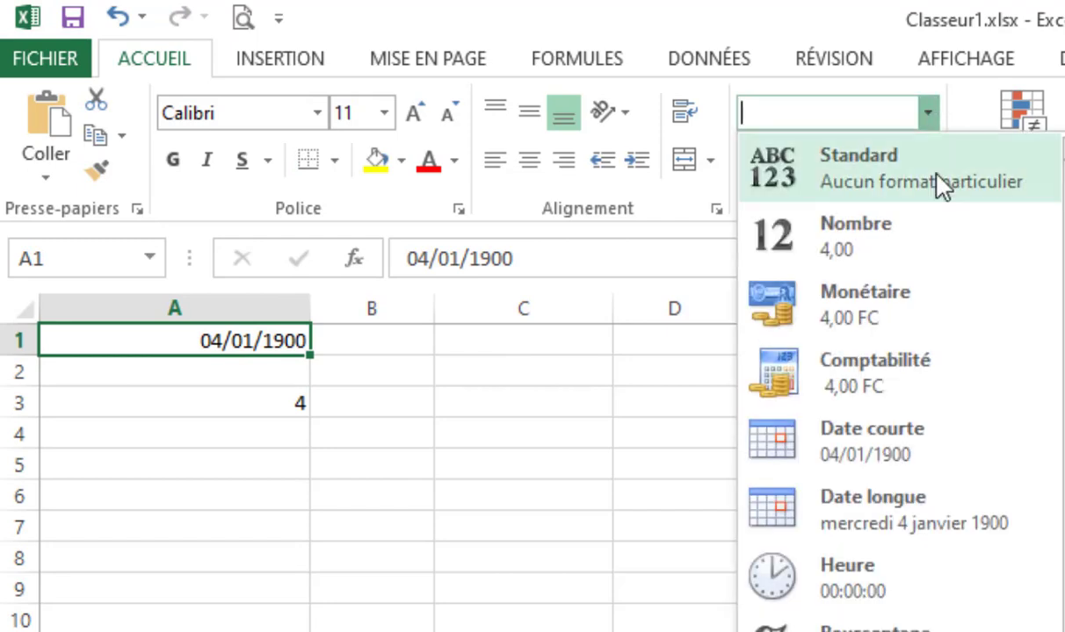
left_click(942, 186)
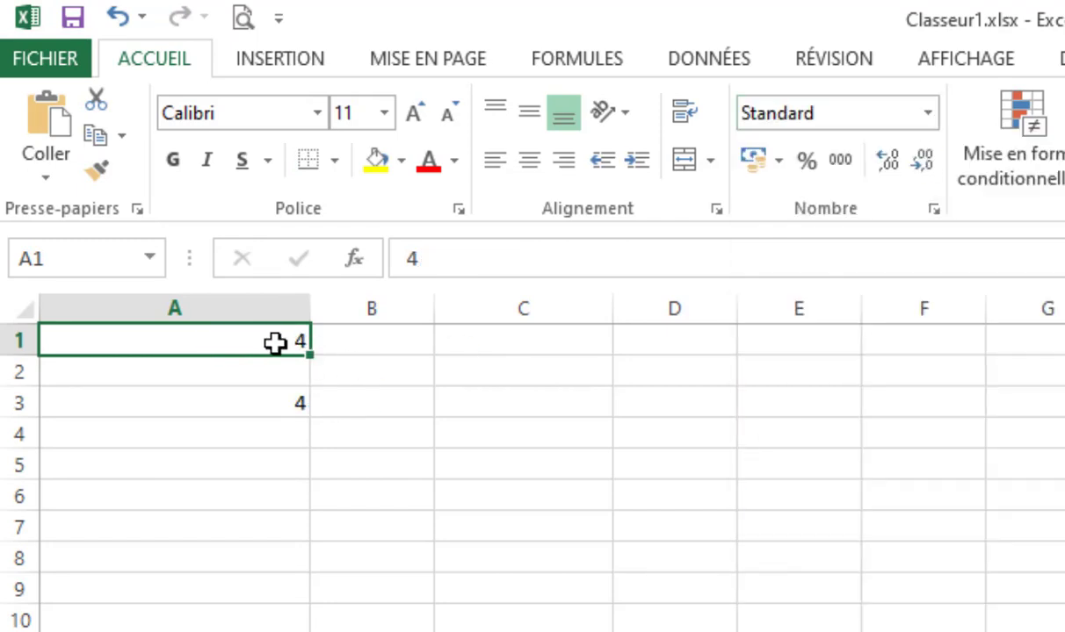
- Clear the value from cell A3 and enter 12 in cell A2
key("Down")
key("Down")
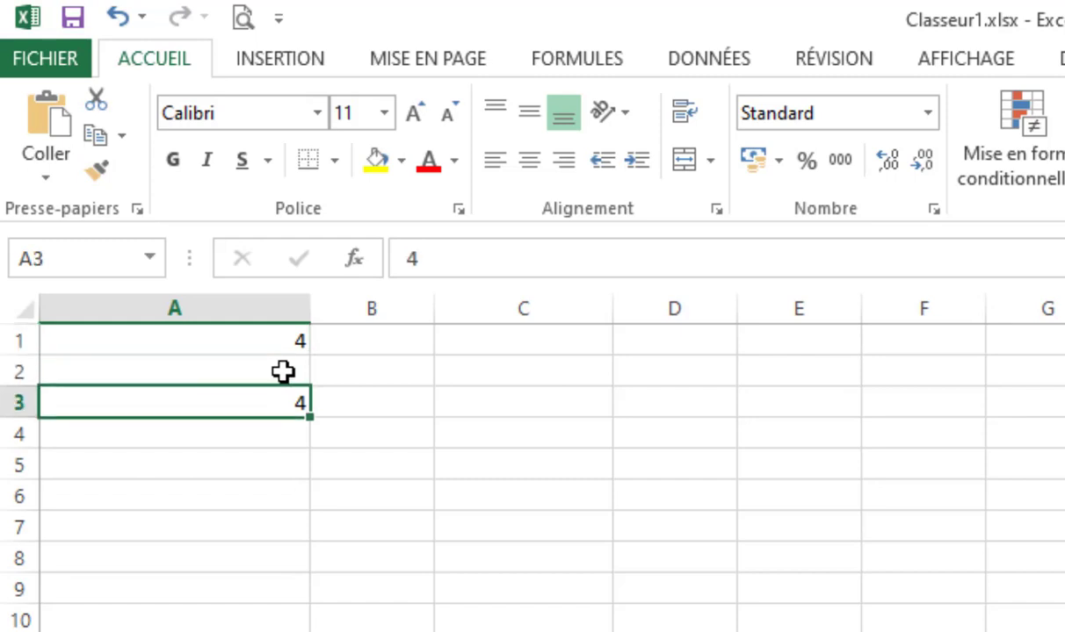
key("BackSpace")
left_click(283, 372)
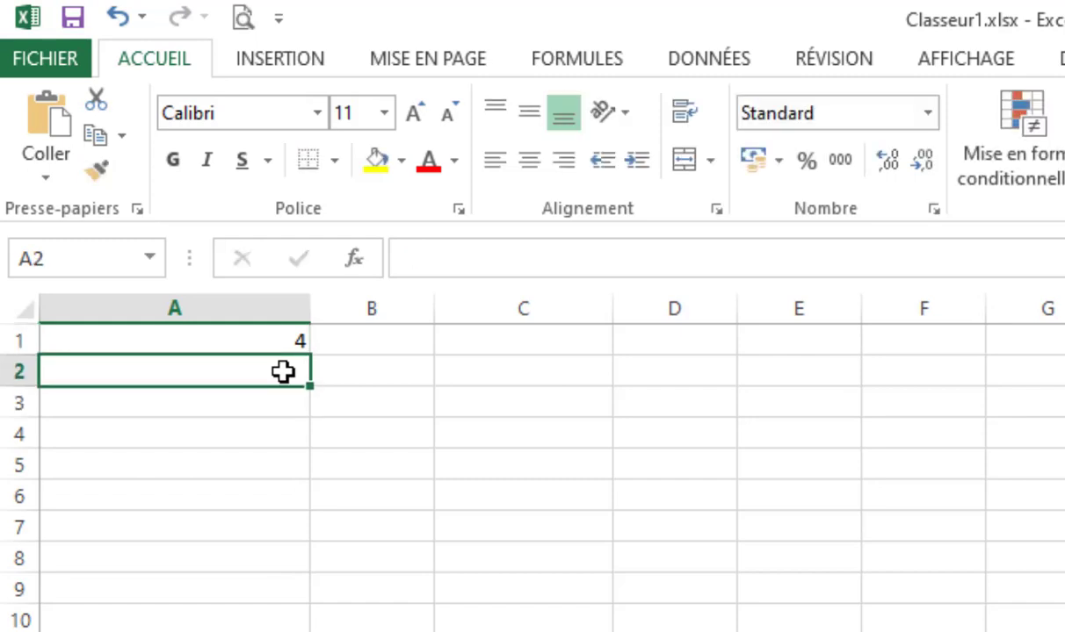
type("12")
key("Return")
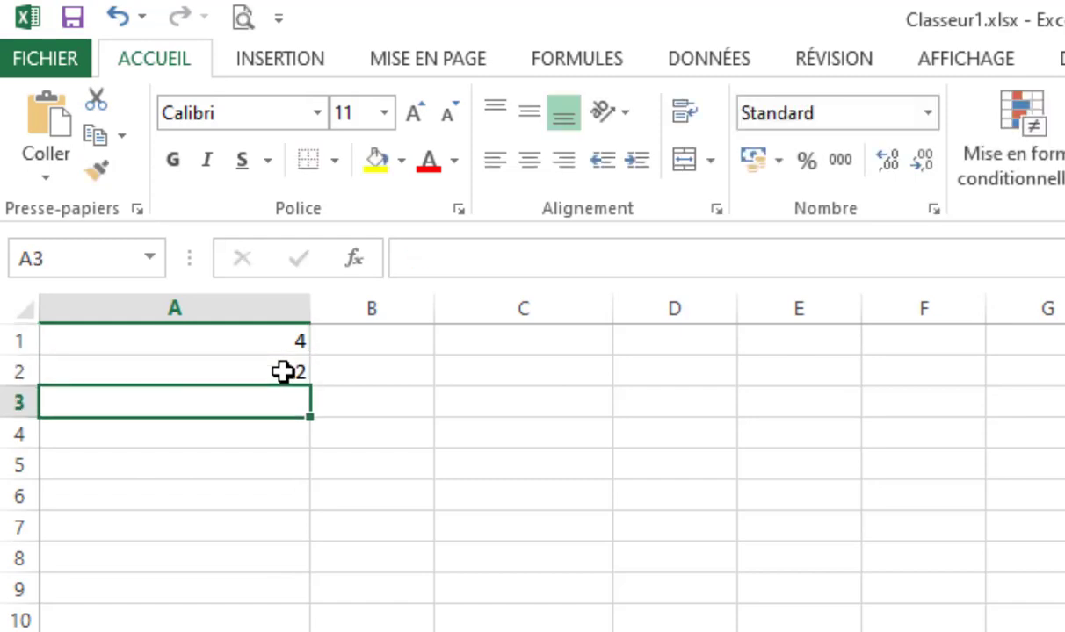
- Enter the numbers 11, 10, 7 and 8 in cells A3 to A6
type("11")
key("Return")
type("10")
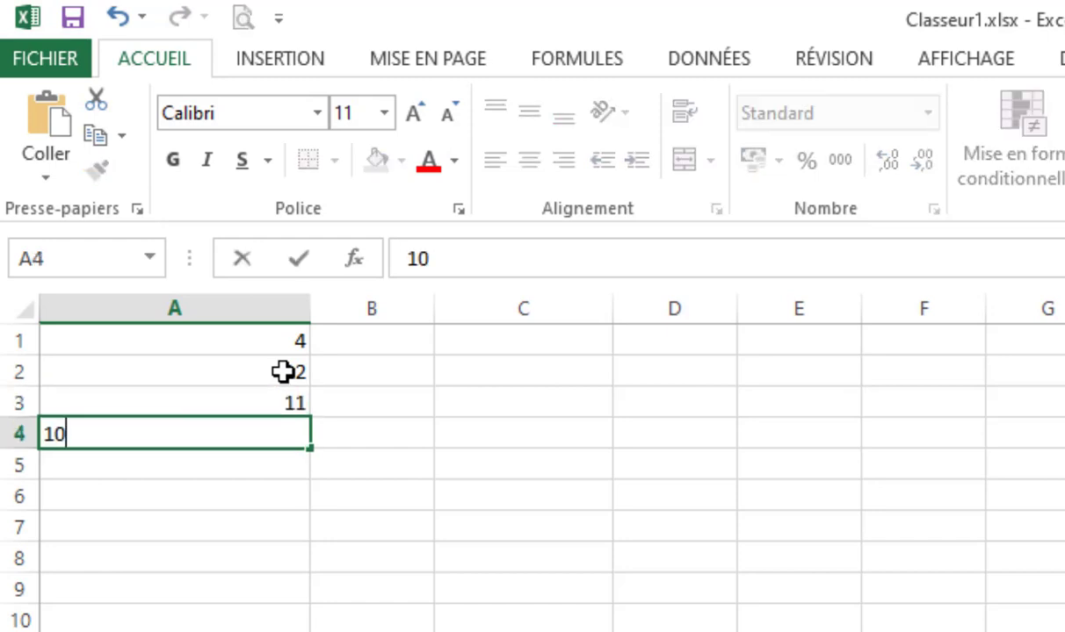
key("ctrl+Return")
key("Return")
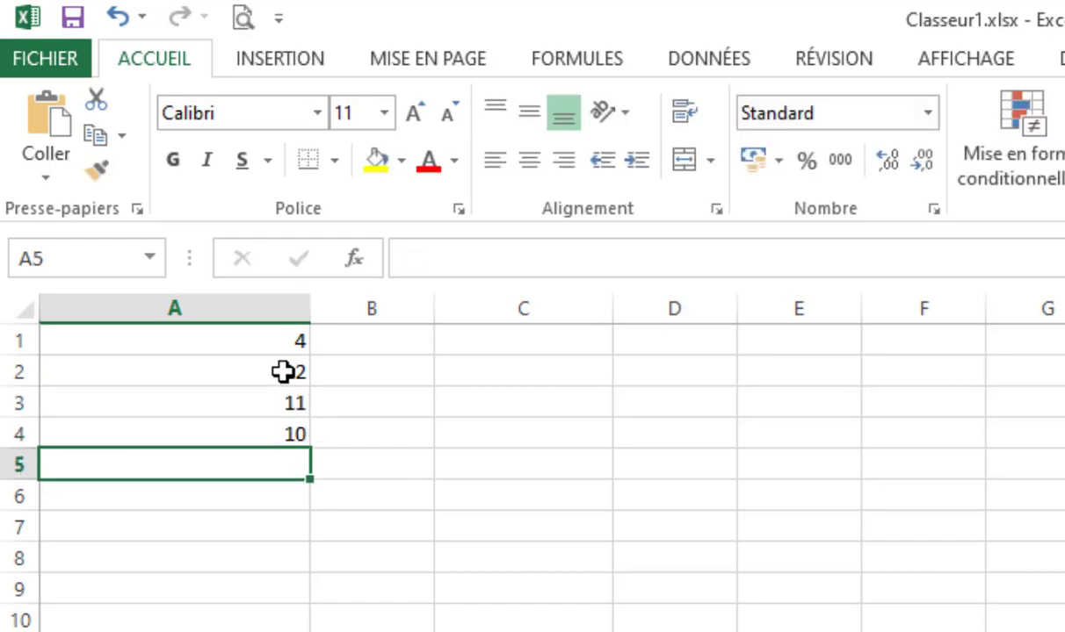
type("7")
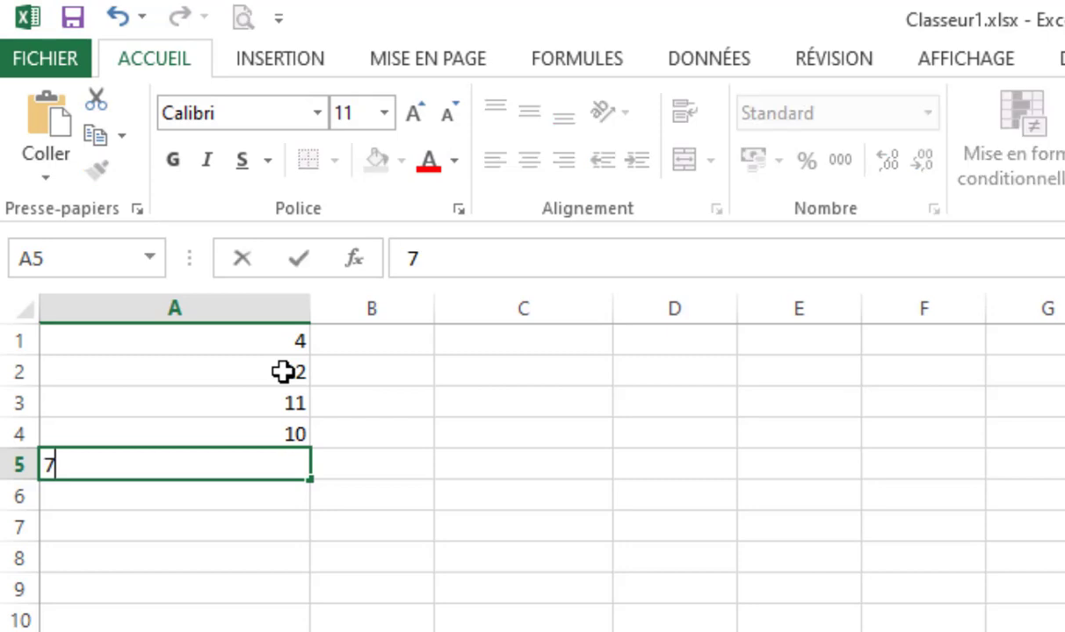
key("Return")
type("8")
key("Return")
key("Up")
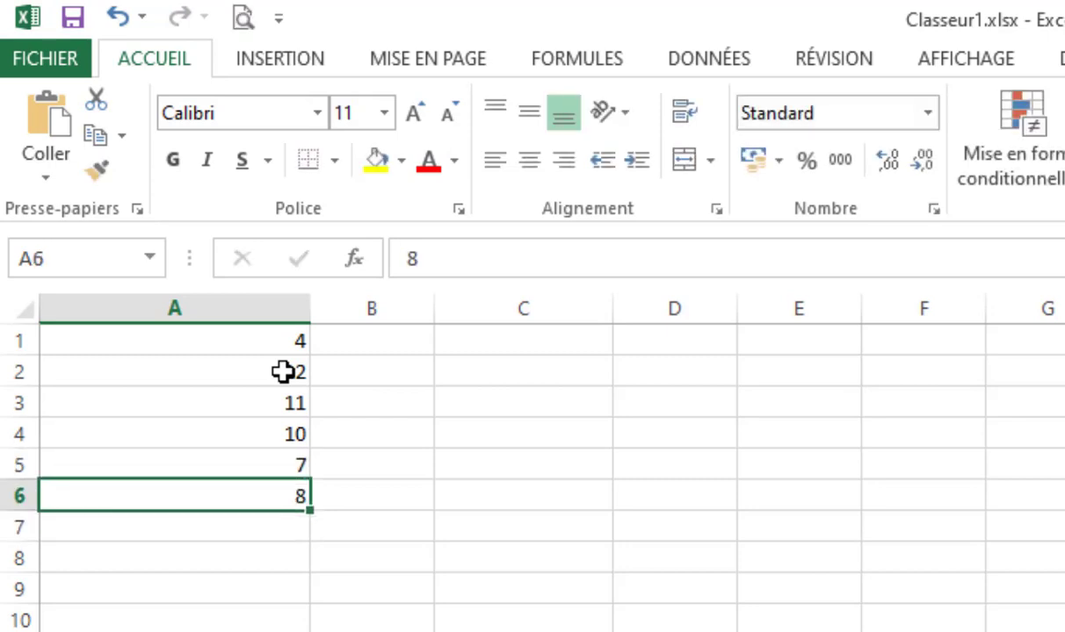
- Count the numeric cells of A1:A6 in cell C3 with the NB function
left_click(490, 456)
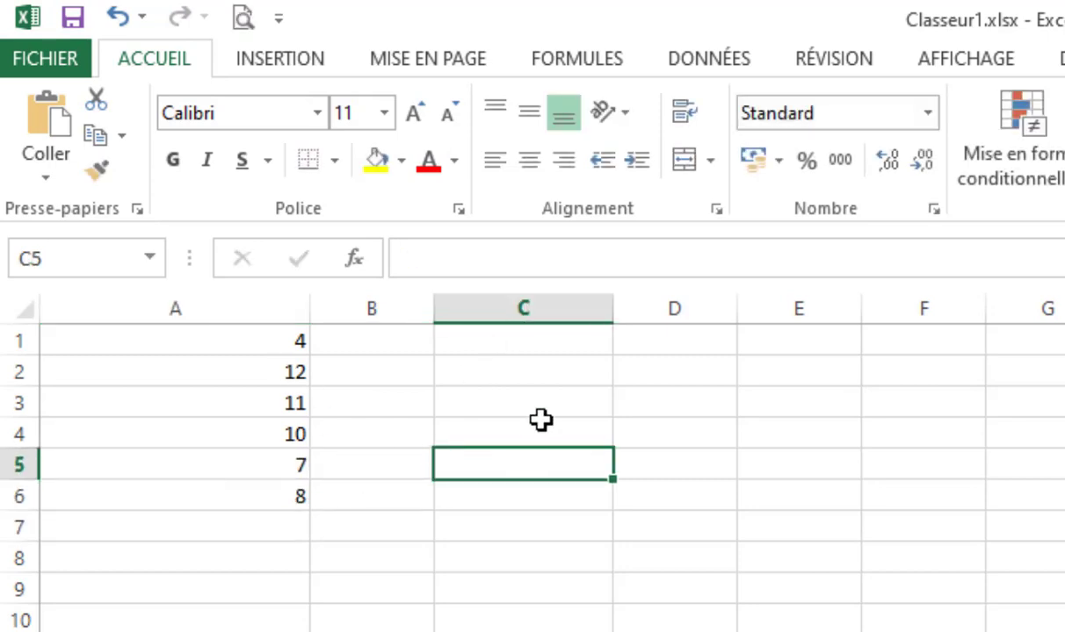
left_click(474, 412)
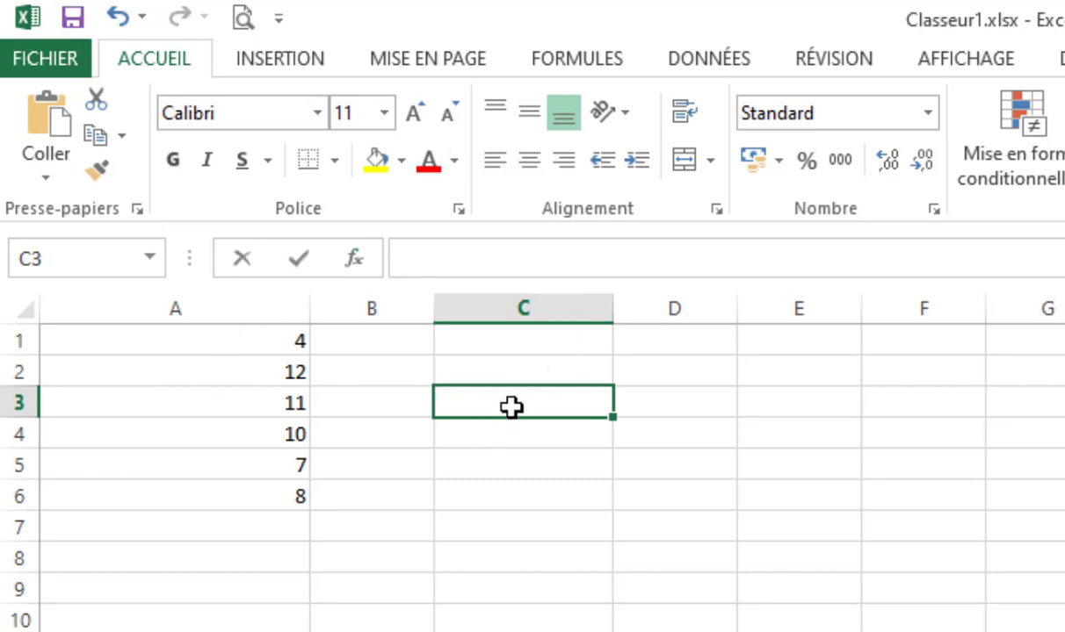
type("+")
key("Escape")
type("=")
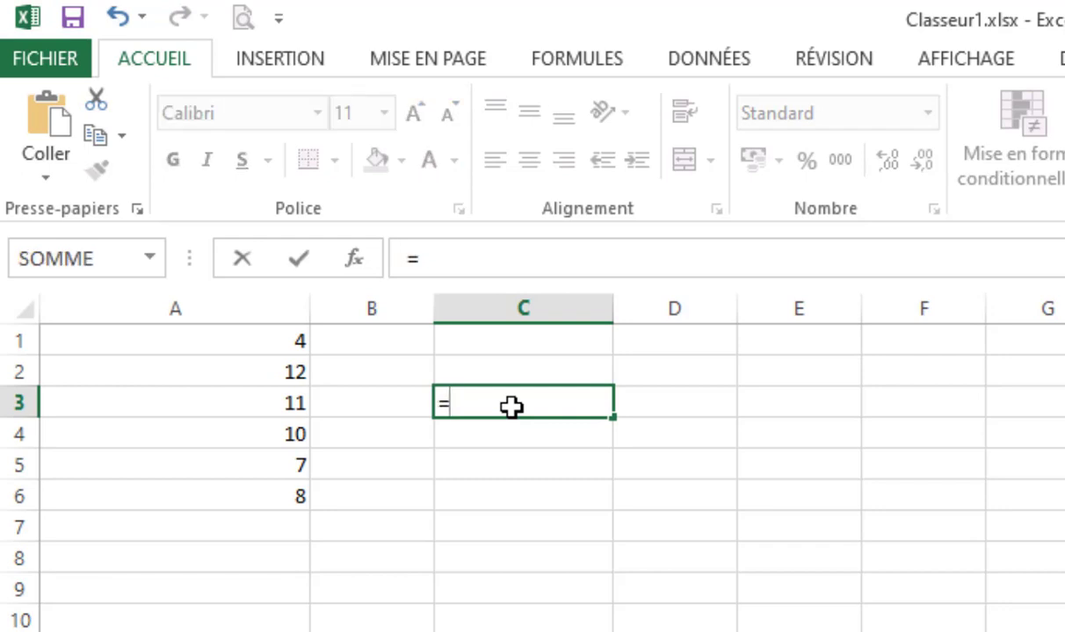
type("n")
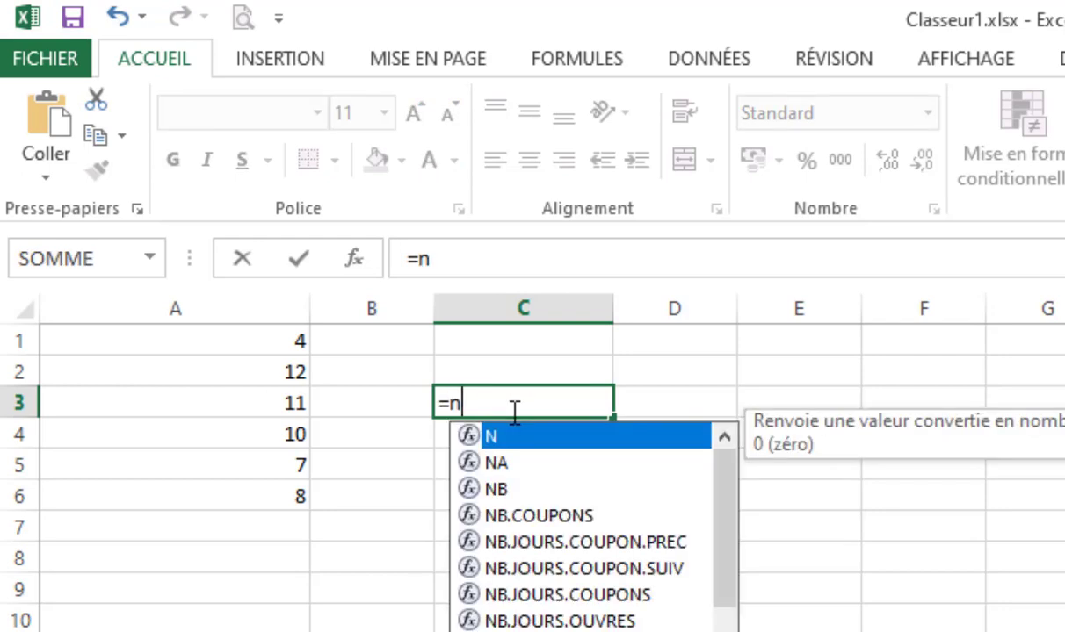
type("b(")
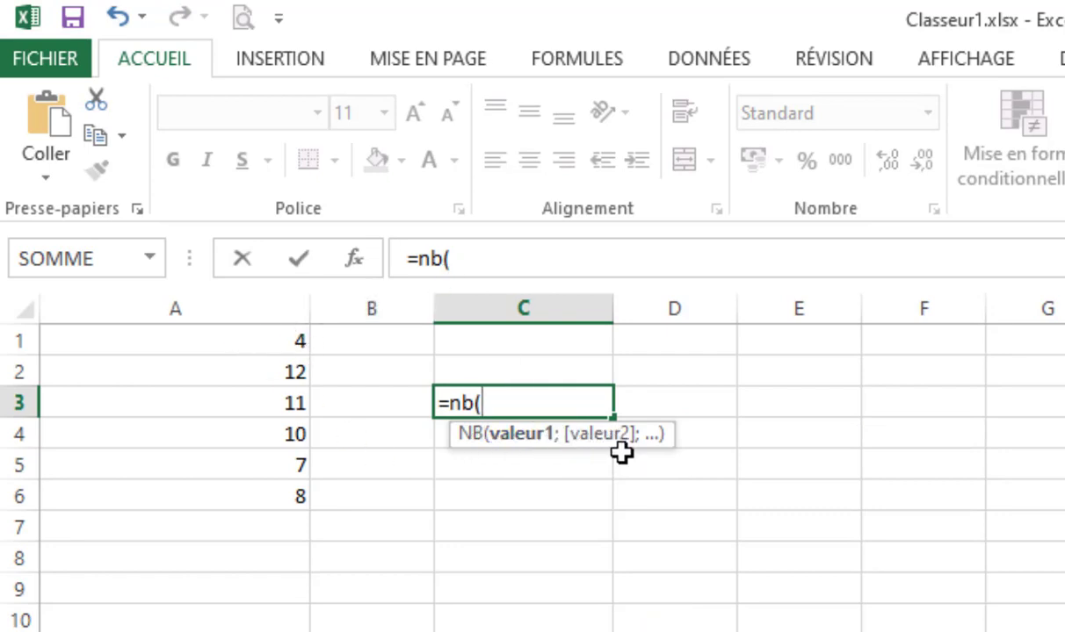
left_click_drag(255, 340, 259, 498)
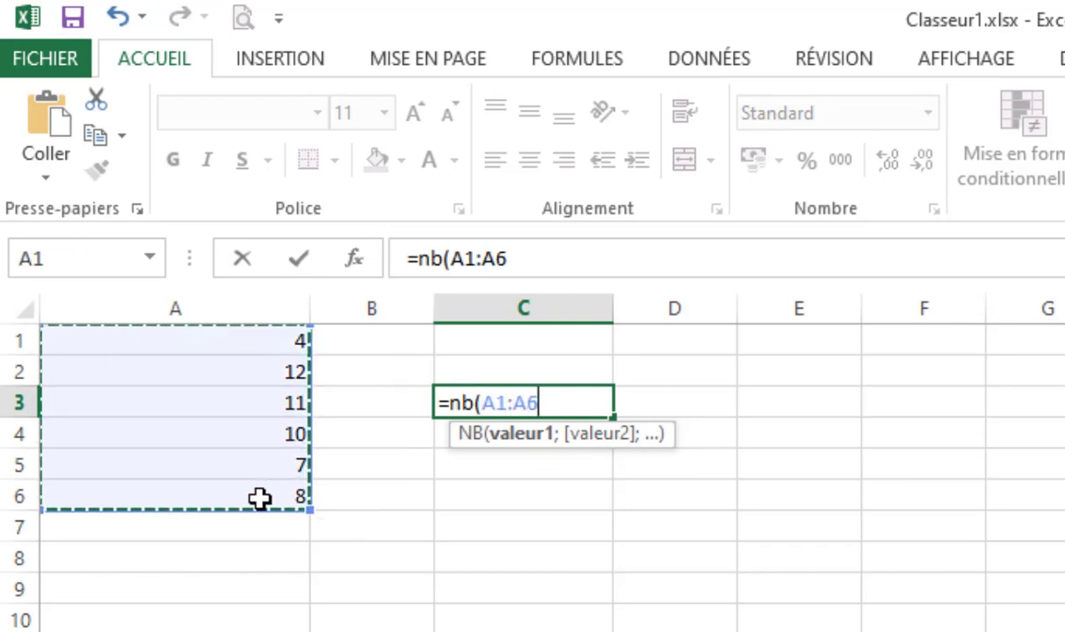
key("Return")
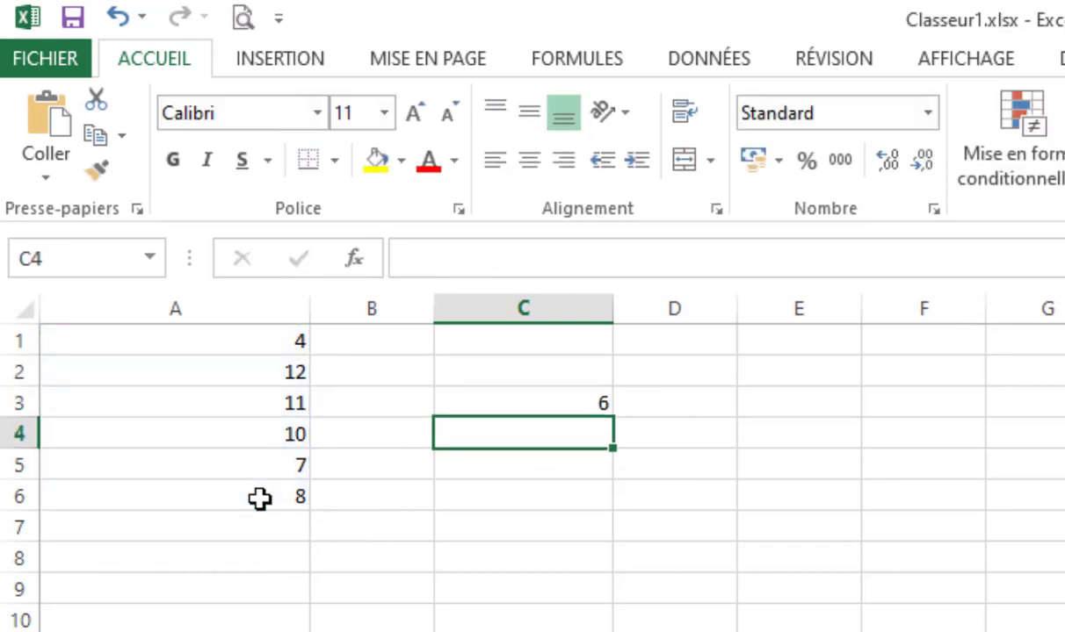
left_click(567, 400)
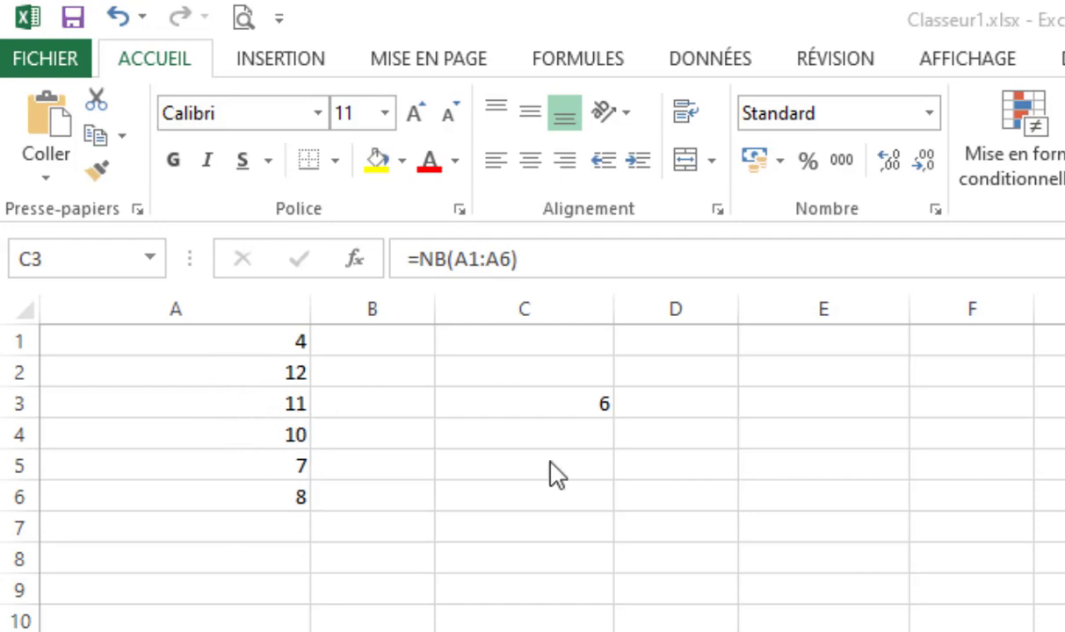
- Replace the number in cell A3 with the text "klhklzdhfil"
left_click(233, 401)
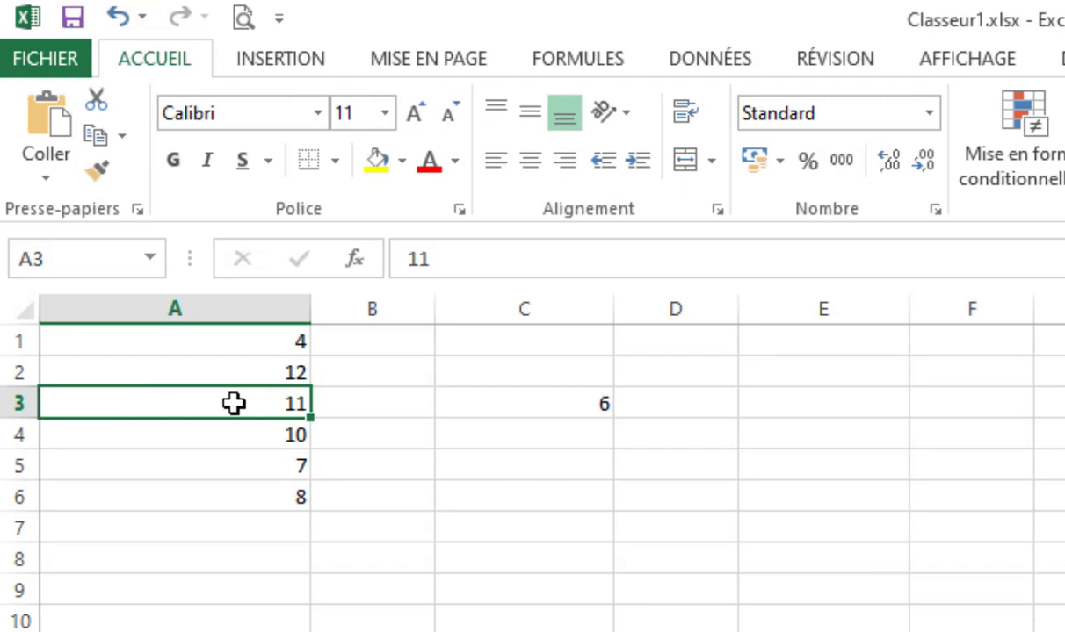
type("klhklzdhfil")
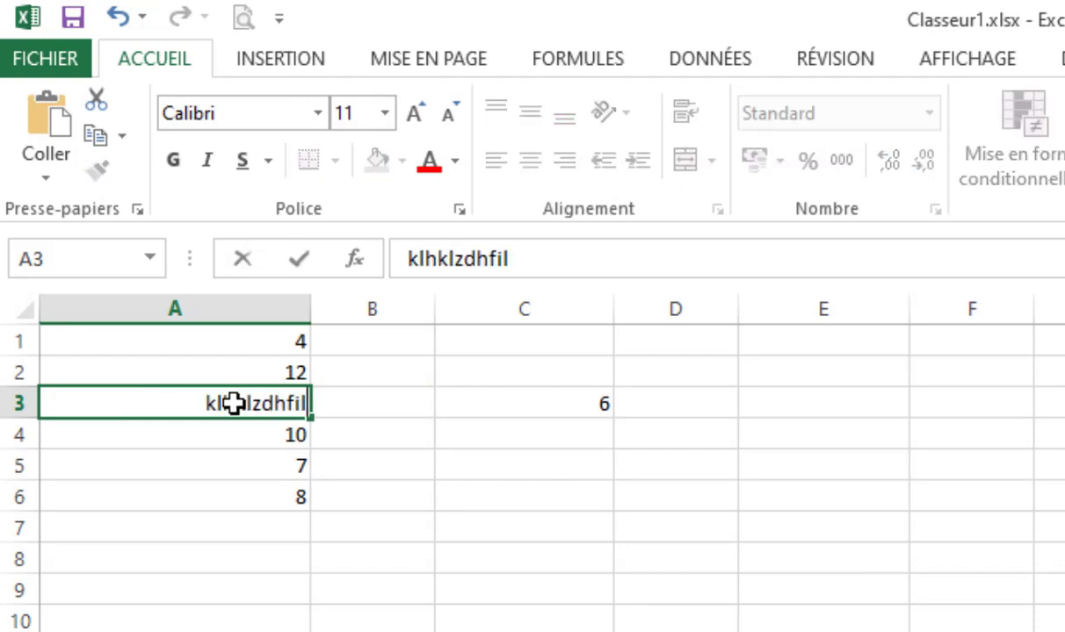
left_click(357, 444)
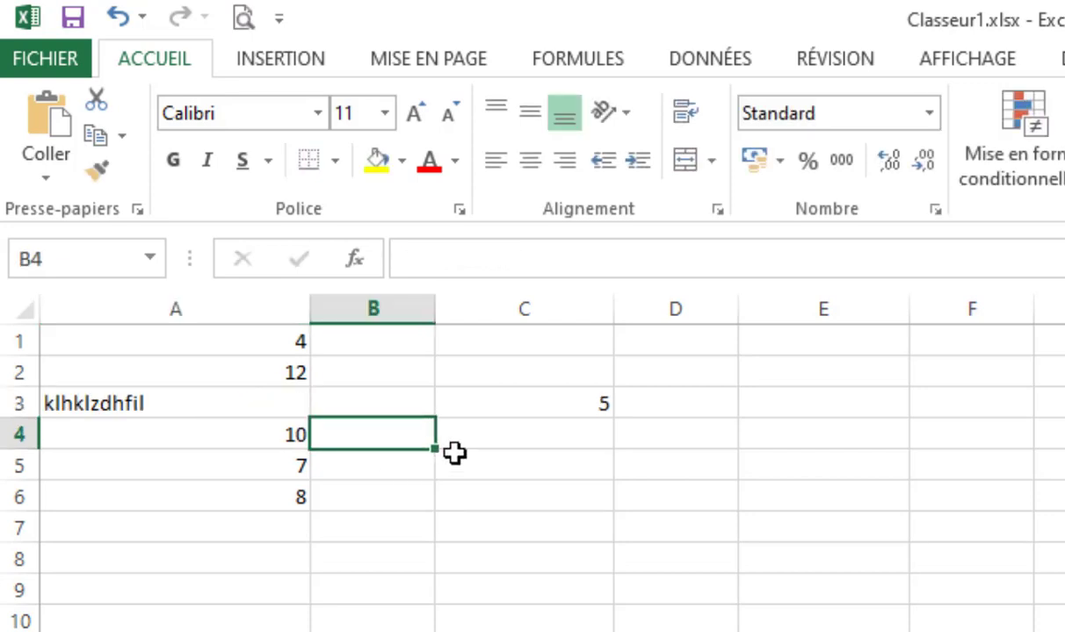
- Examine the NB formula in C3 and go through the numeric cells A1, A2, A4, A5 and A6 one by one
left_click(533, 406)
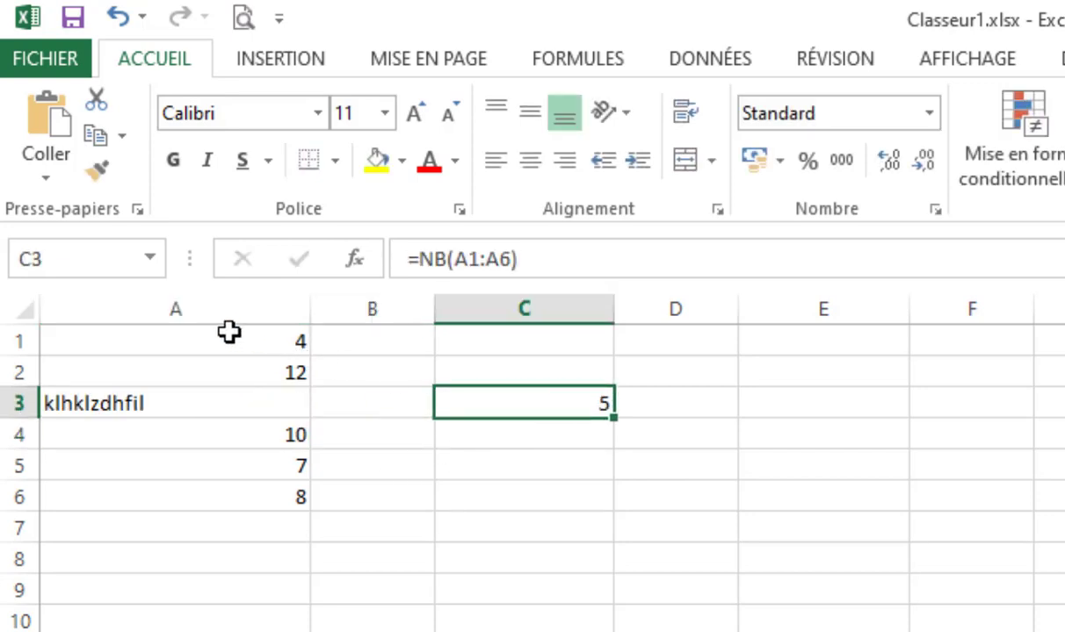
left_click(92, 343)
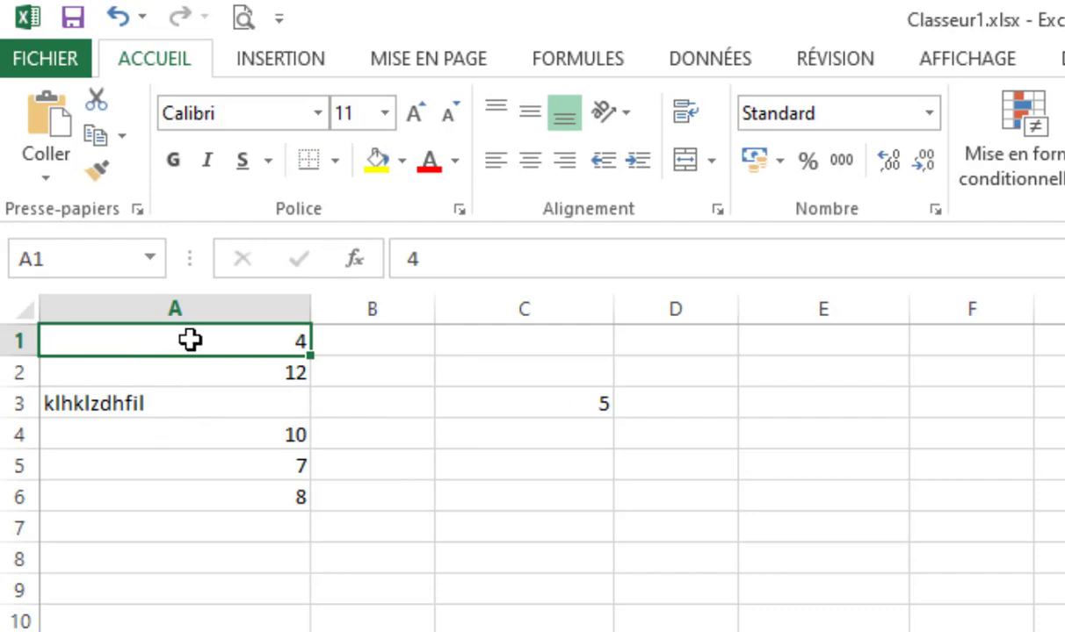
left_click(205, 371)
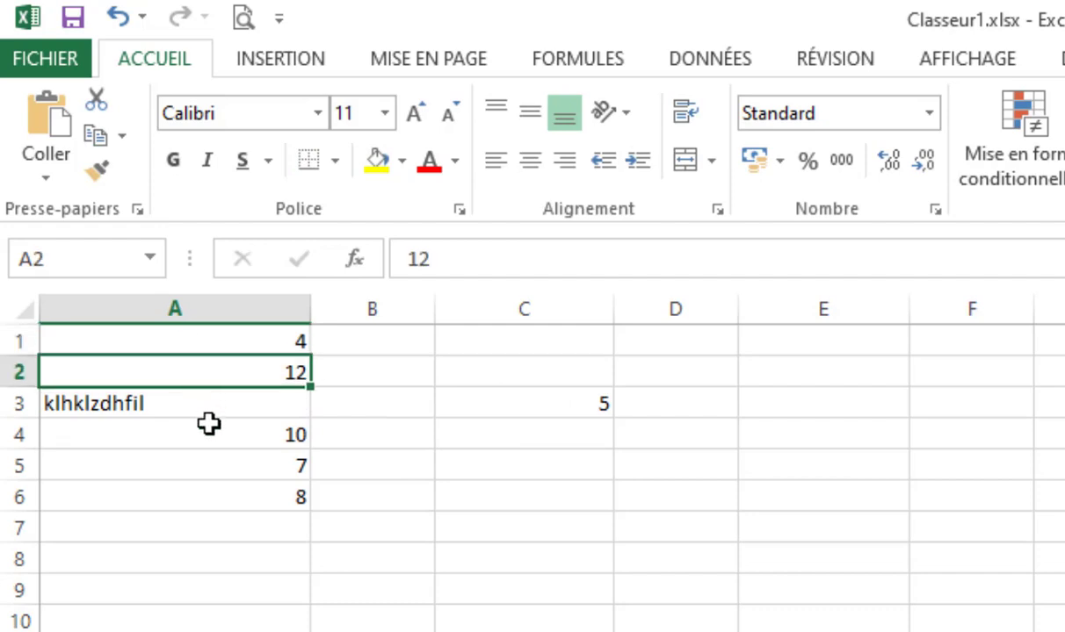
left_click(214, 441)
left_click(216, 461)
left_click(219, 488)
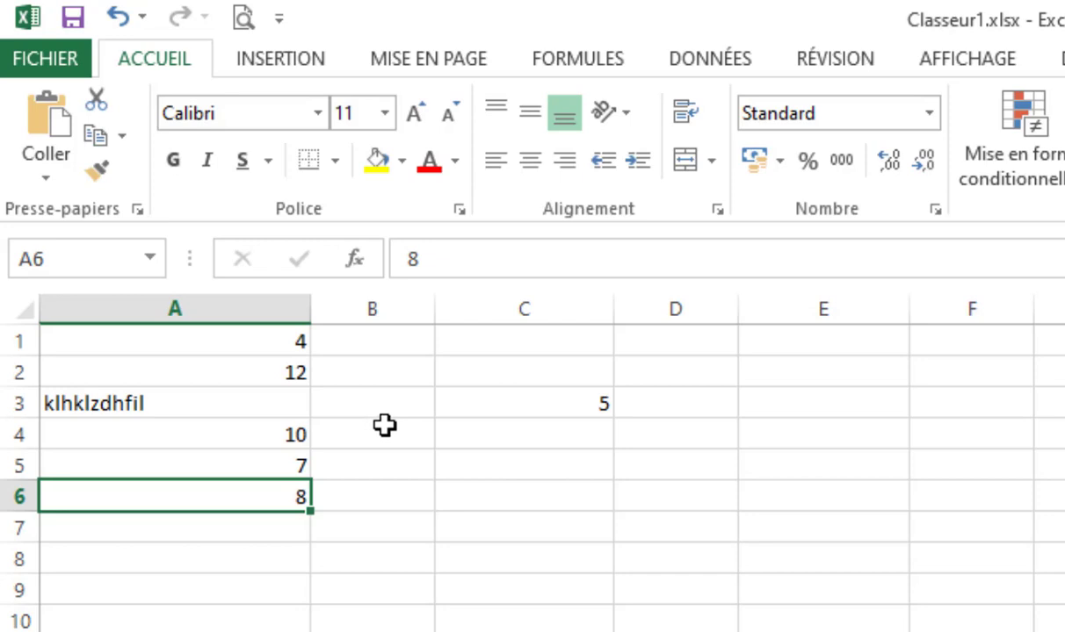
- Replace the text in cell A3 with the number 12
left_click(256, 404)
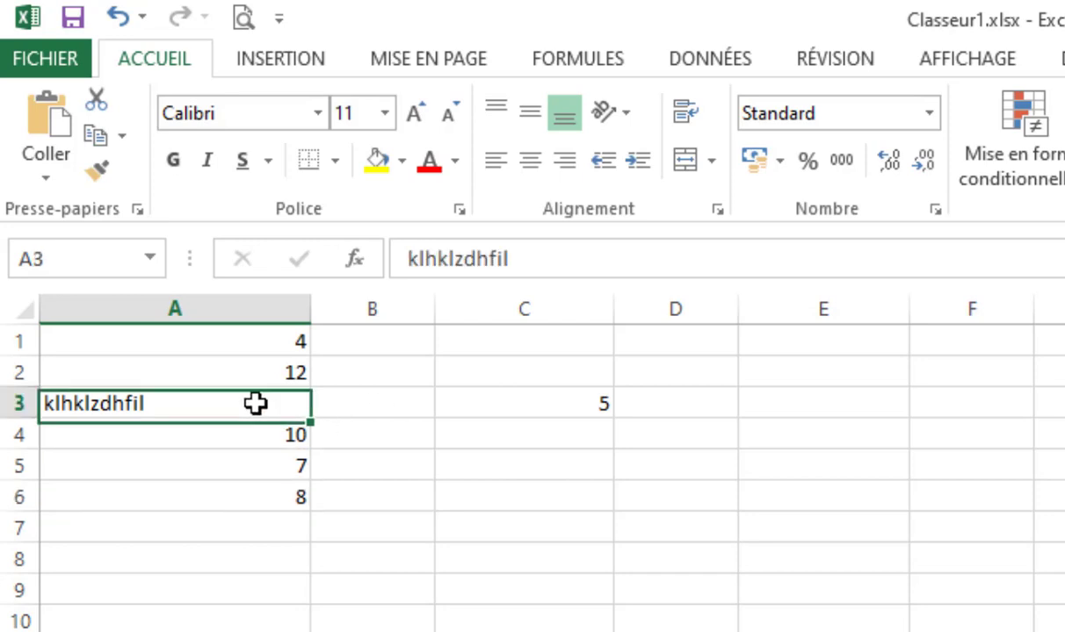
type("&é")
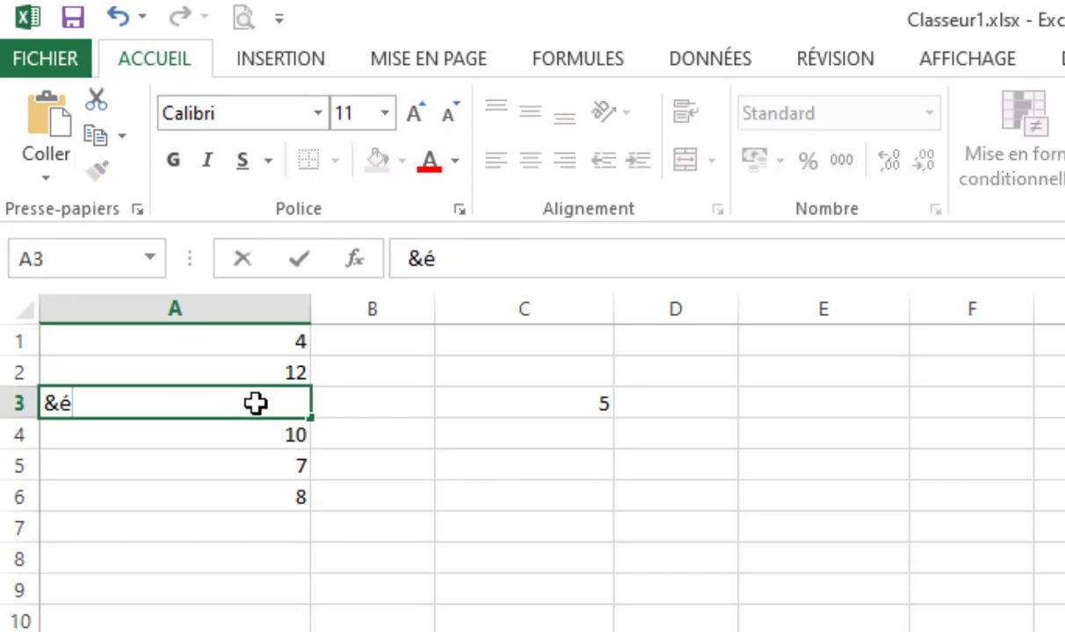
key("BackSpace")
key("BackSpace")
type("12")
key("Return")
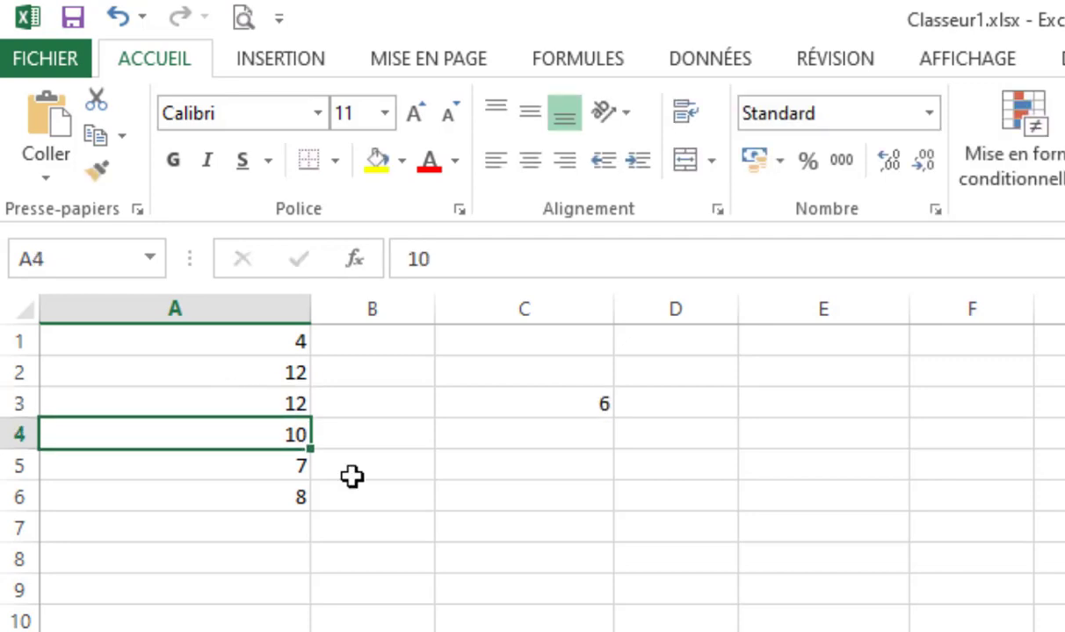
- Replace the formula in cell C3 with an NBVAL function over A1:A6
left_click(520, 411)
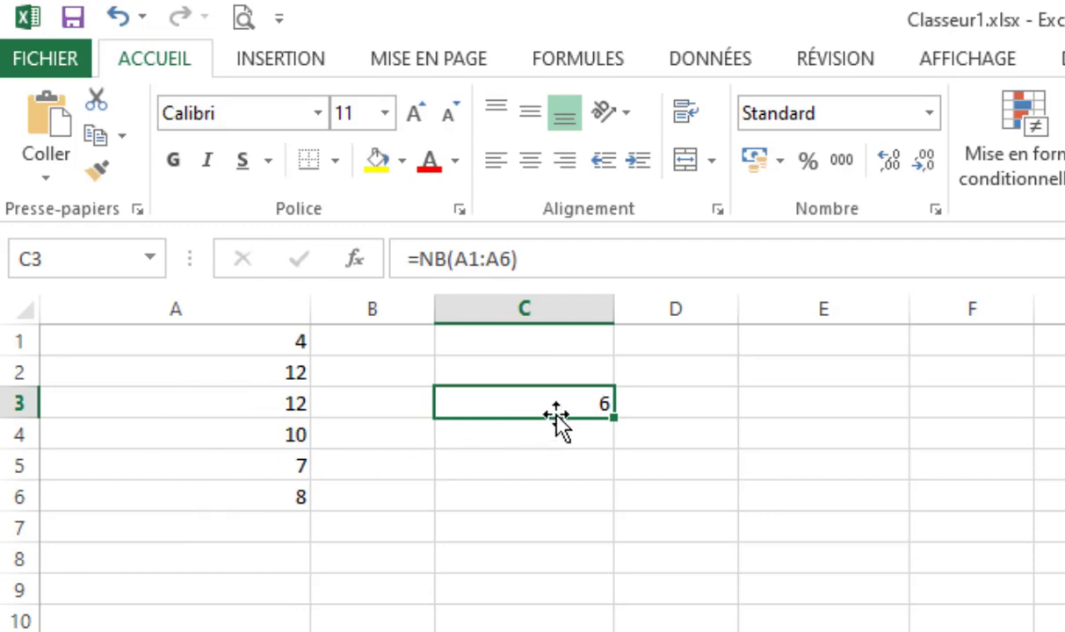
key("F2")
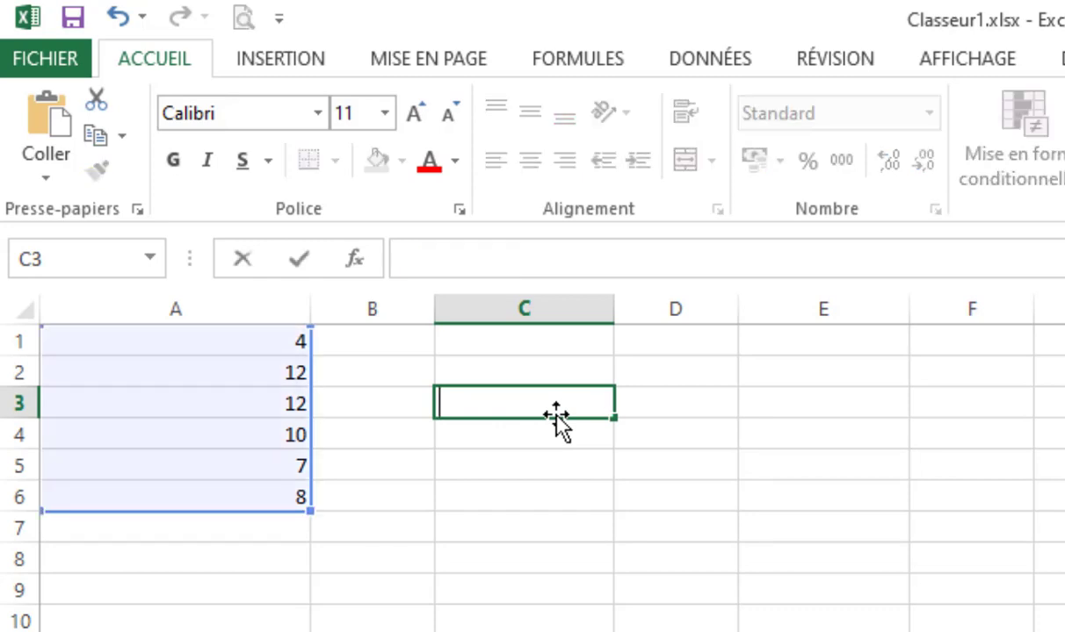
type("+")
key("BackSpace")
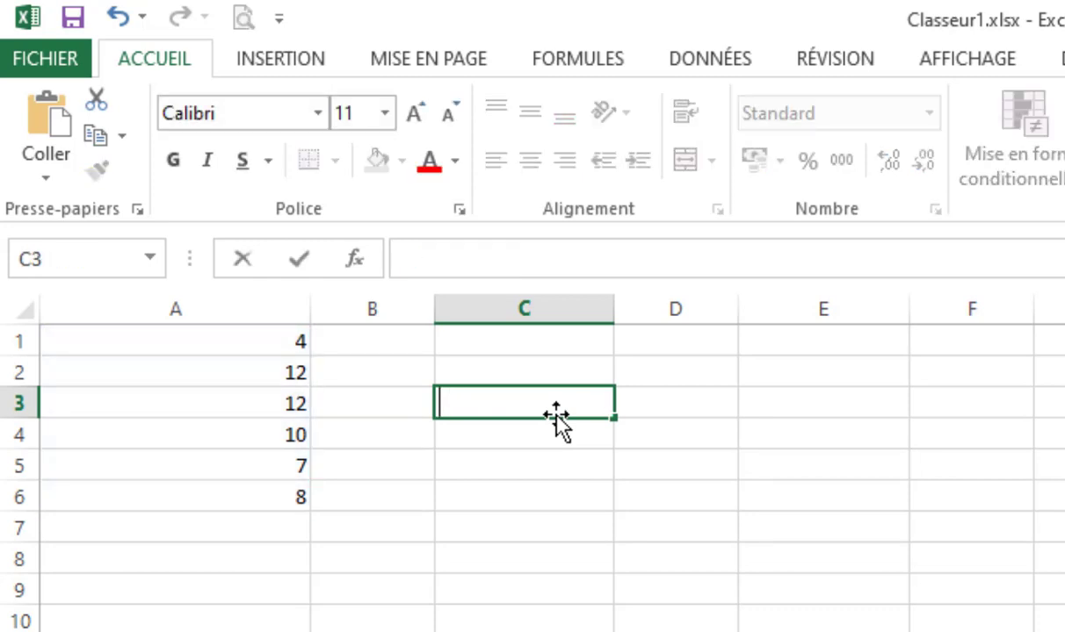
type("=n")
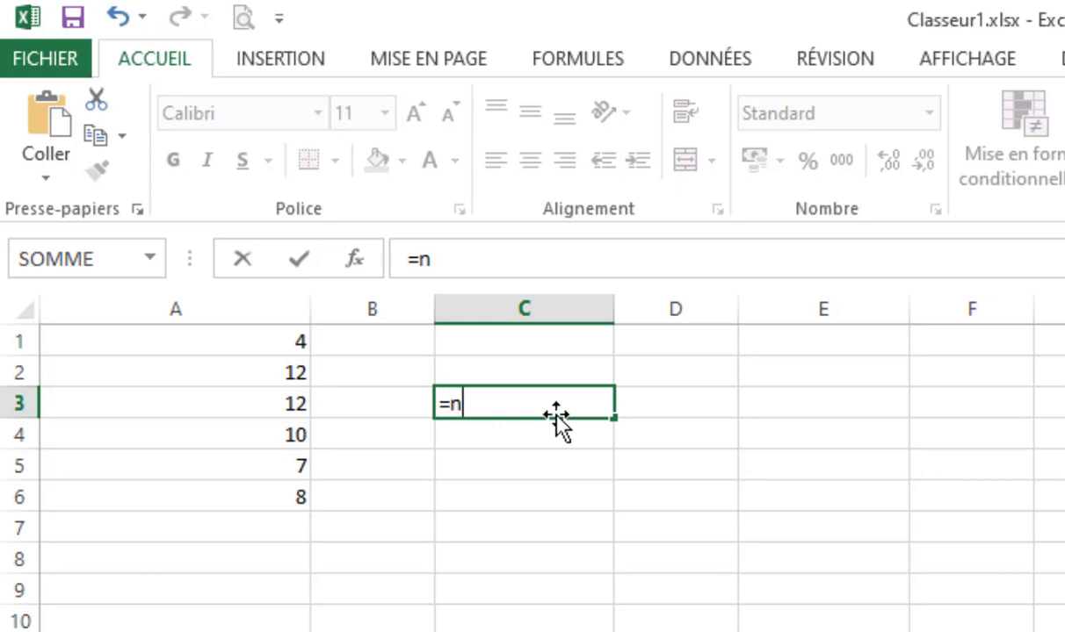
type("bva")
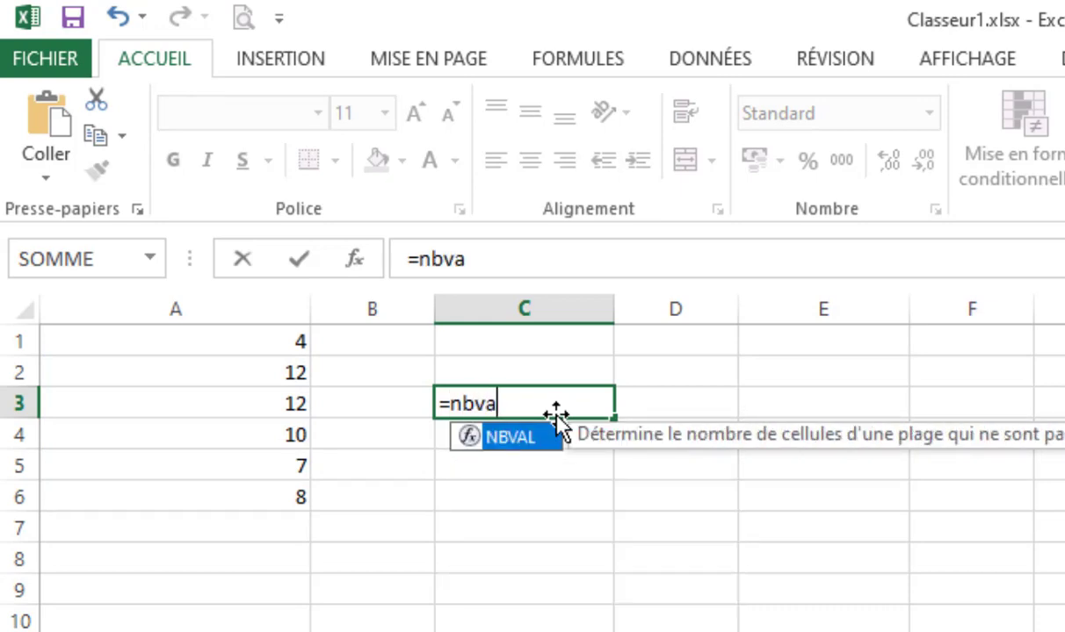
key("Tab")
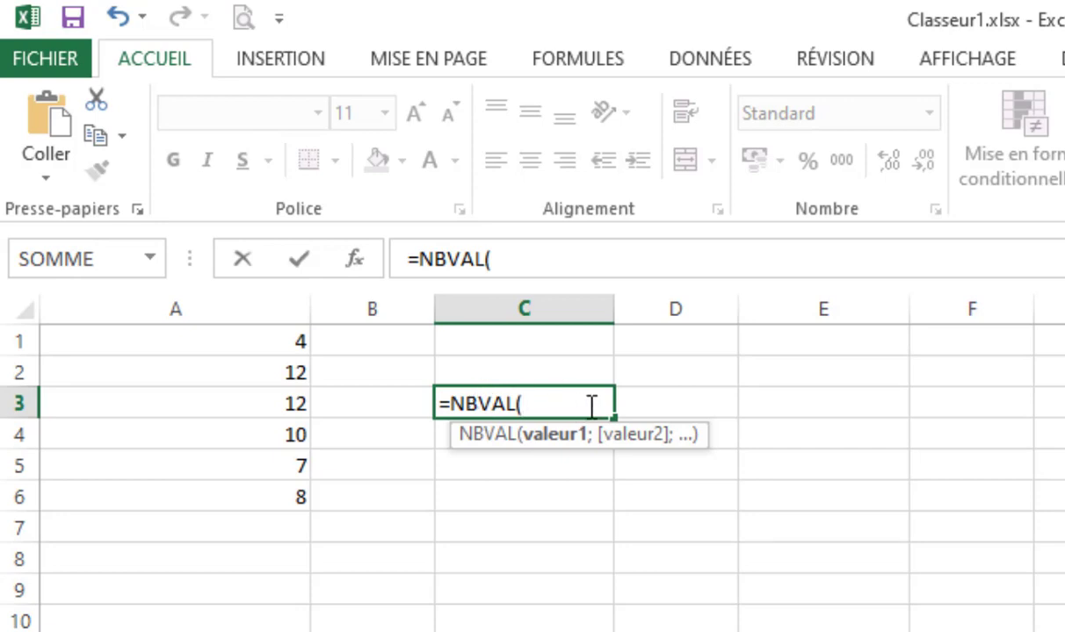
left_click_drag(268, 344, 283, 493)
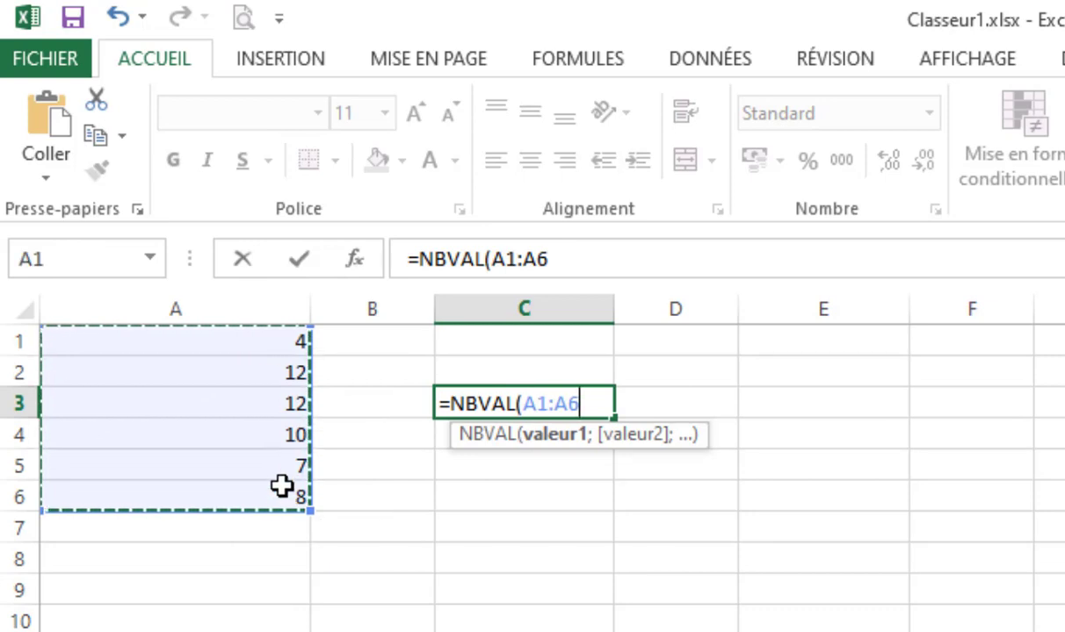
key("Return")
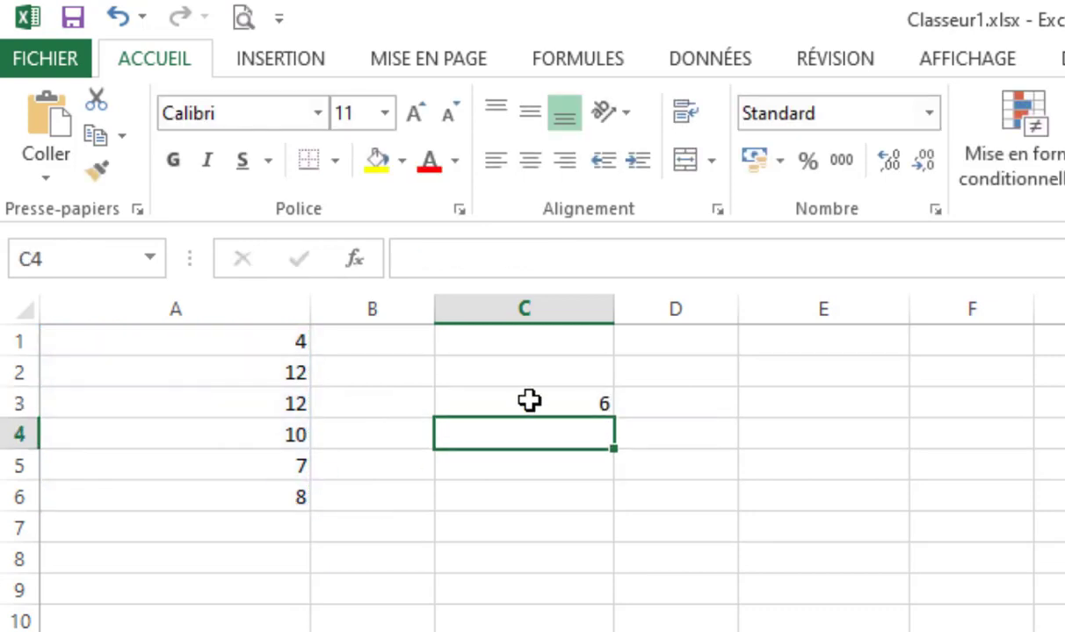
- Review the result cell C3 and clear the contents of cell A3
left_click(530, 402)
left_click(211, 396)
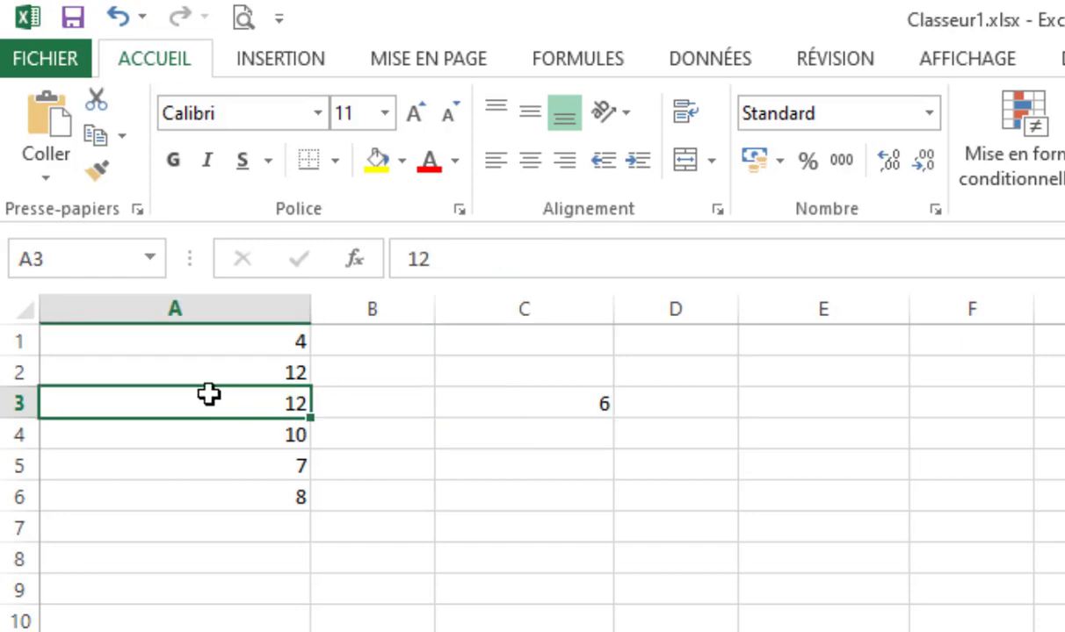
key("BackSpace")
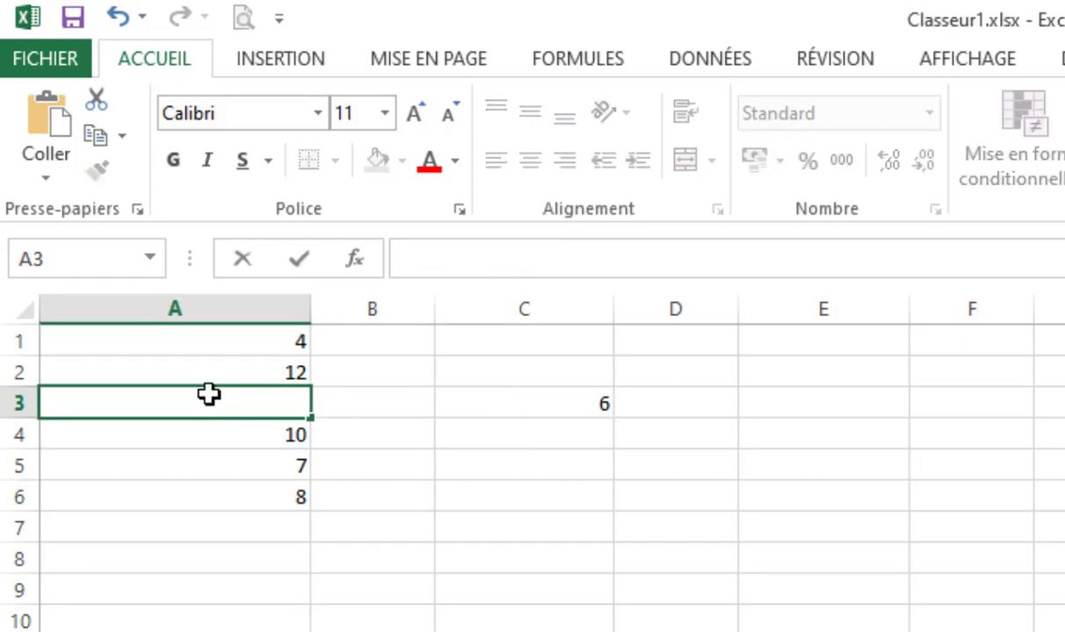
key("Up")
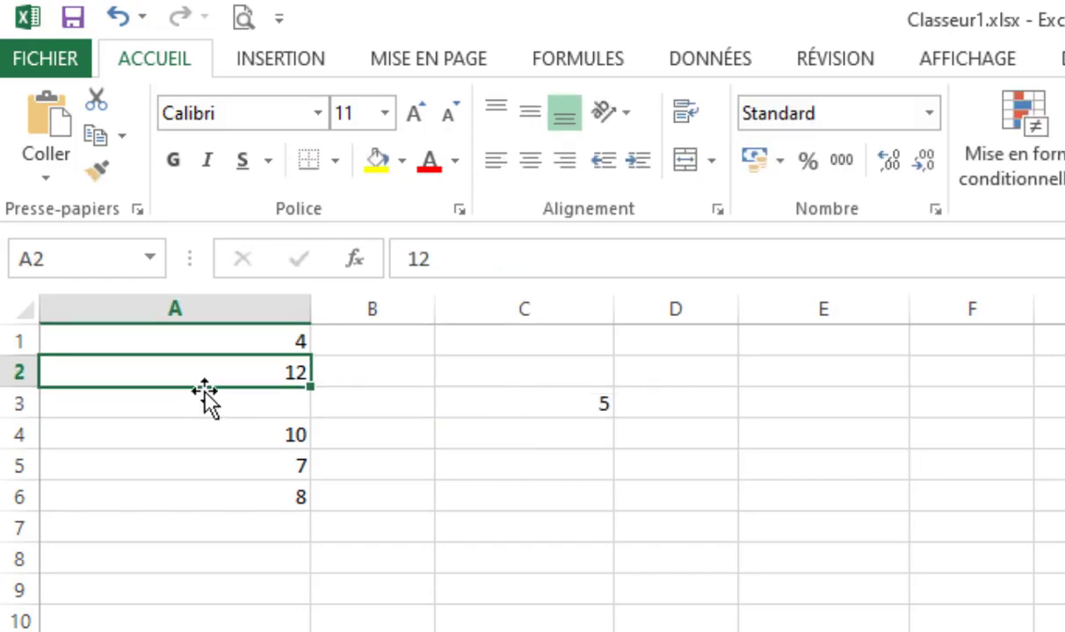
- Enter the text hlkzefjl in cell A3 and check the entries in A3 and A2
left_click(207, 413)
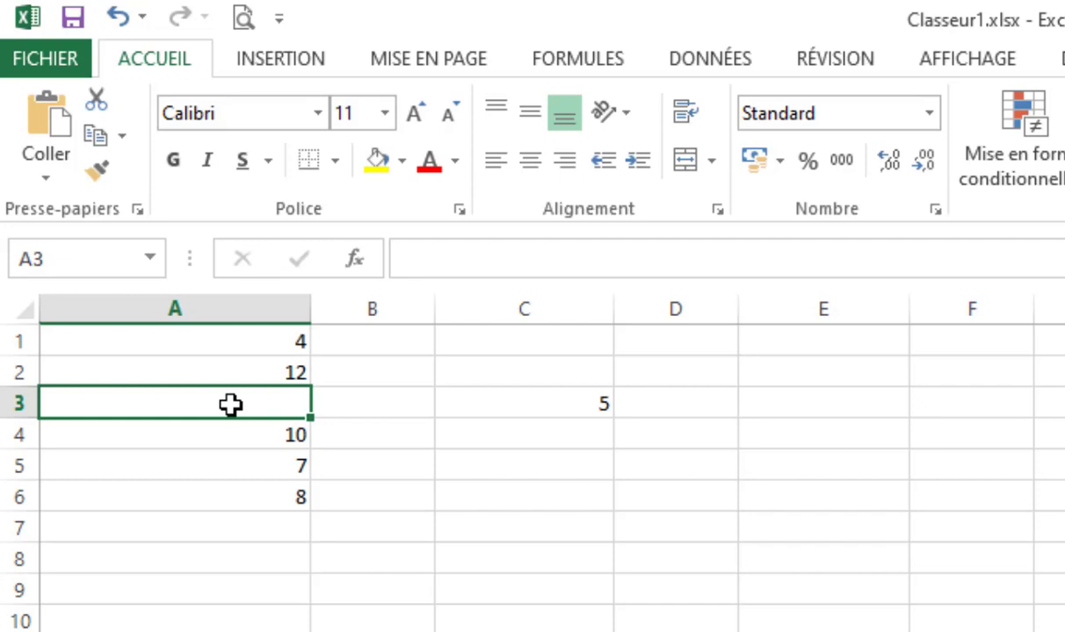
type("hlkzefjl")
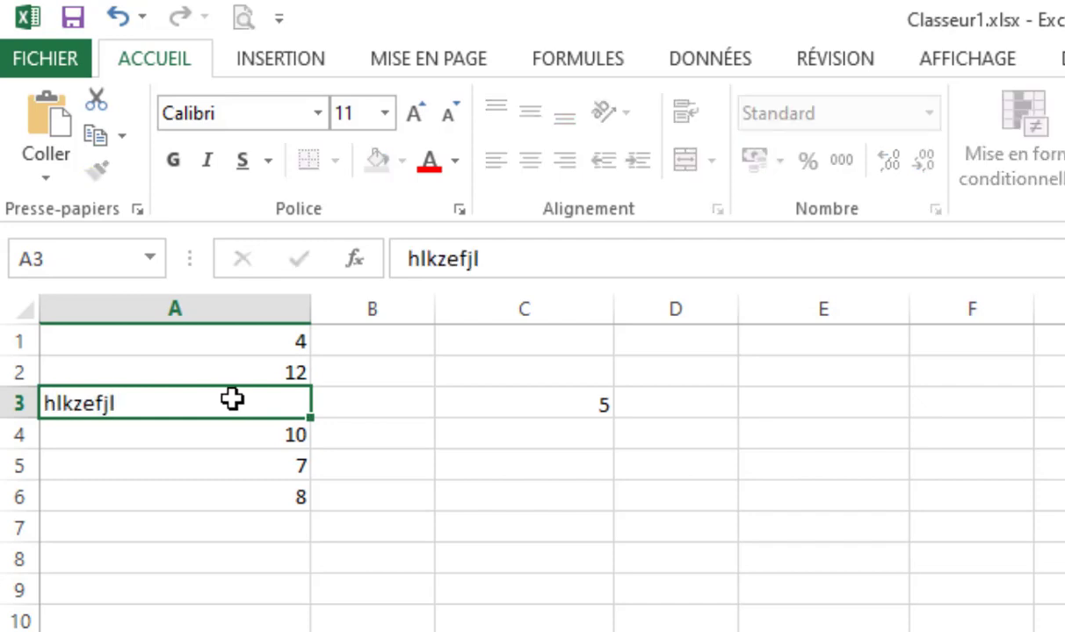
key("Return")
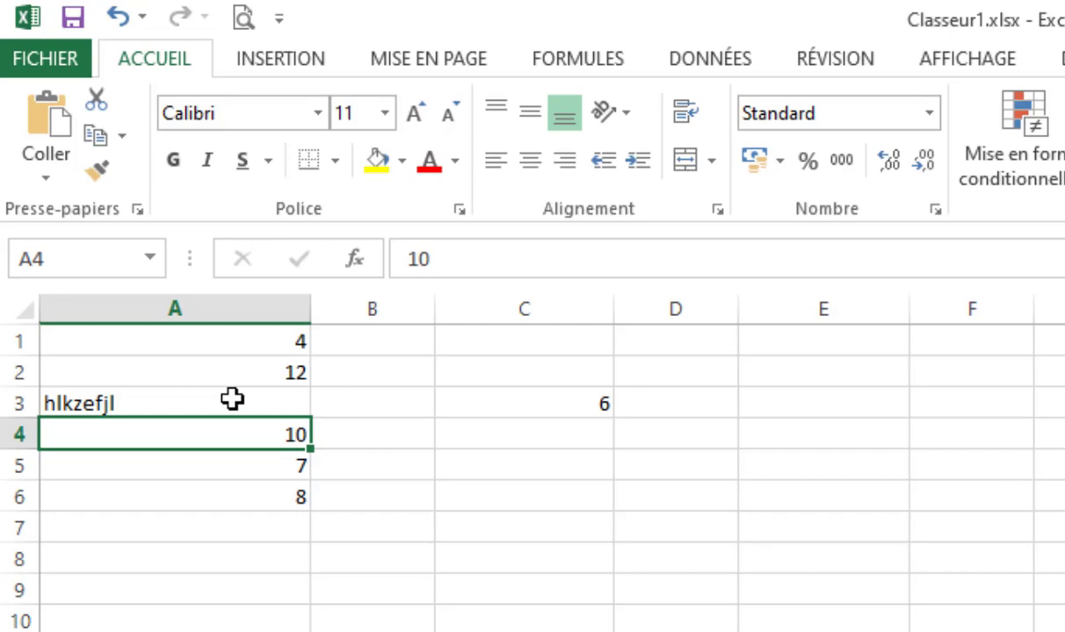
left_click(240, 397)
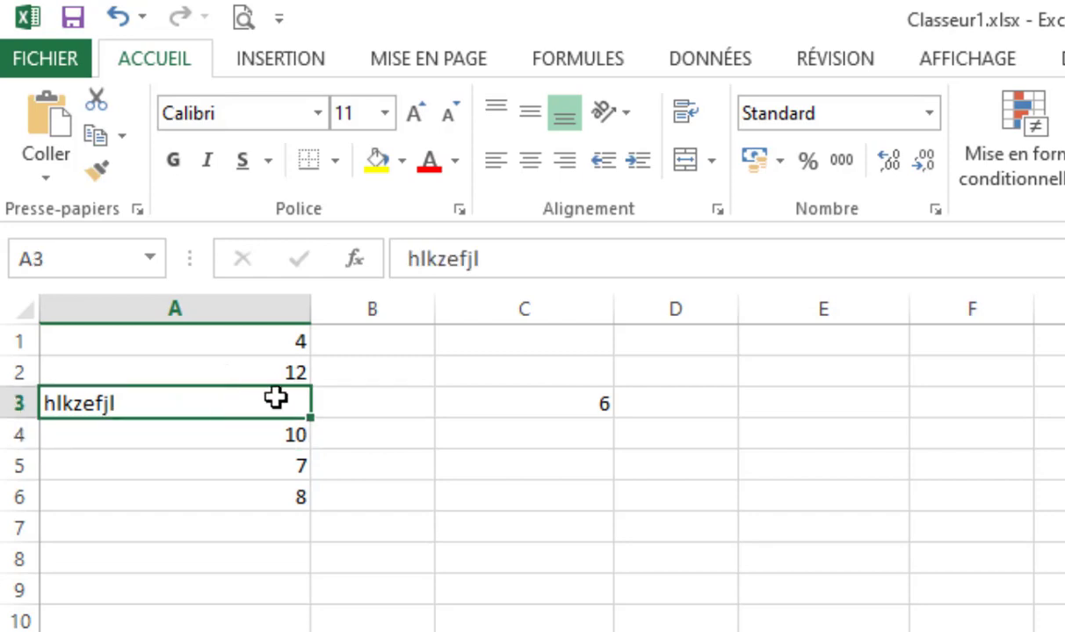
left_click(260, 359)
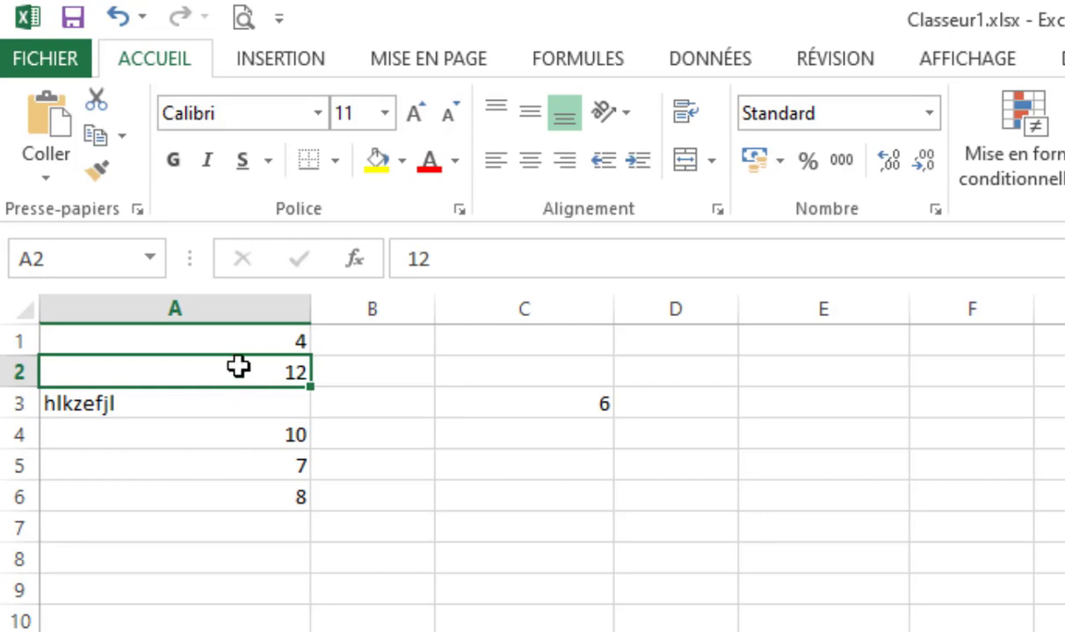
- Enter an NB.VIDE function in cell C4 that counts the empty cells in A1:A6
left_click(554, 423)
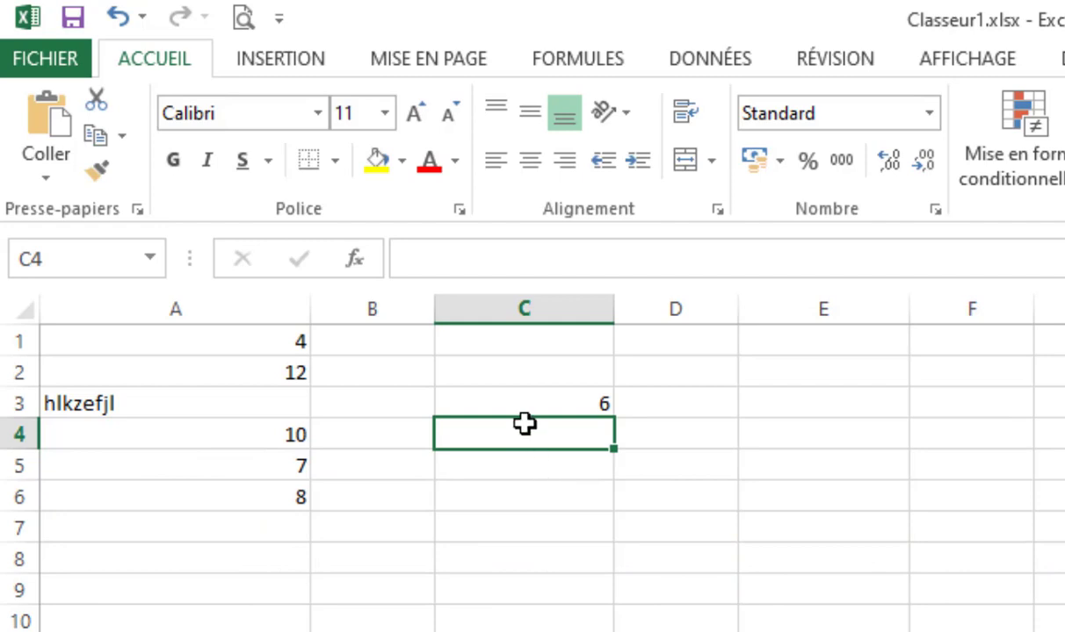
type("=")
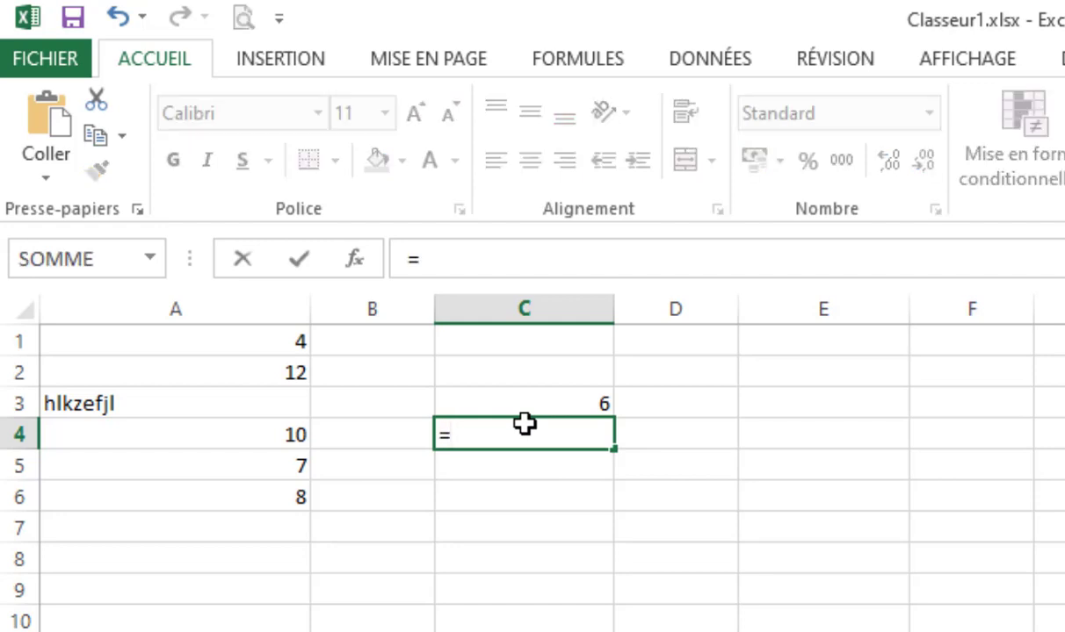
type("nb")
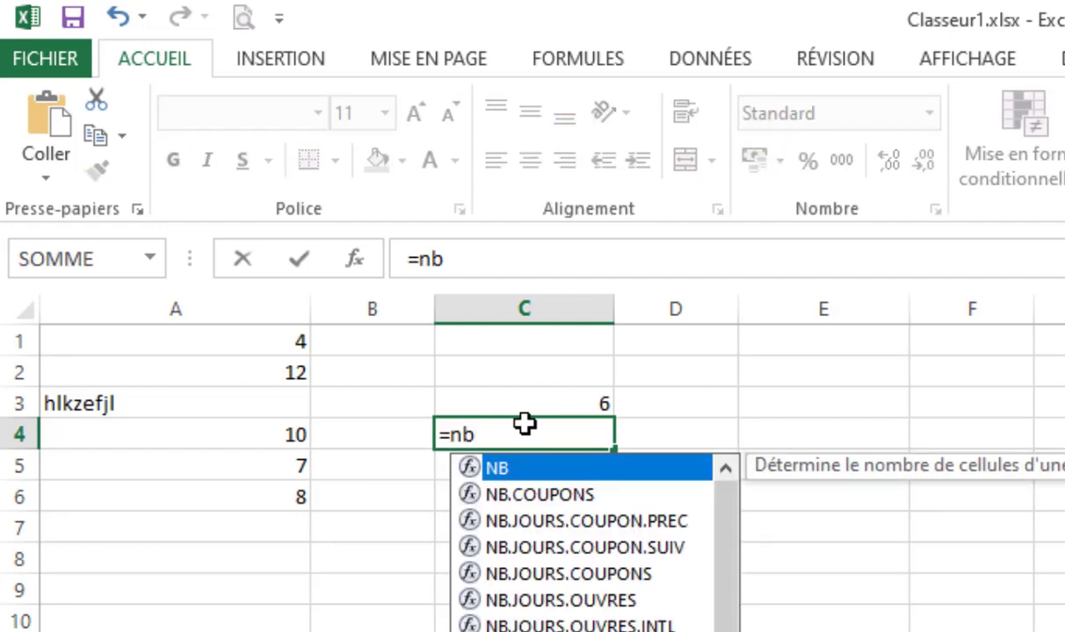
type(".vi")
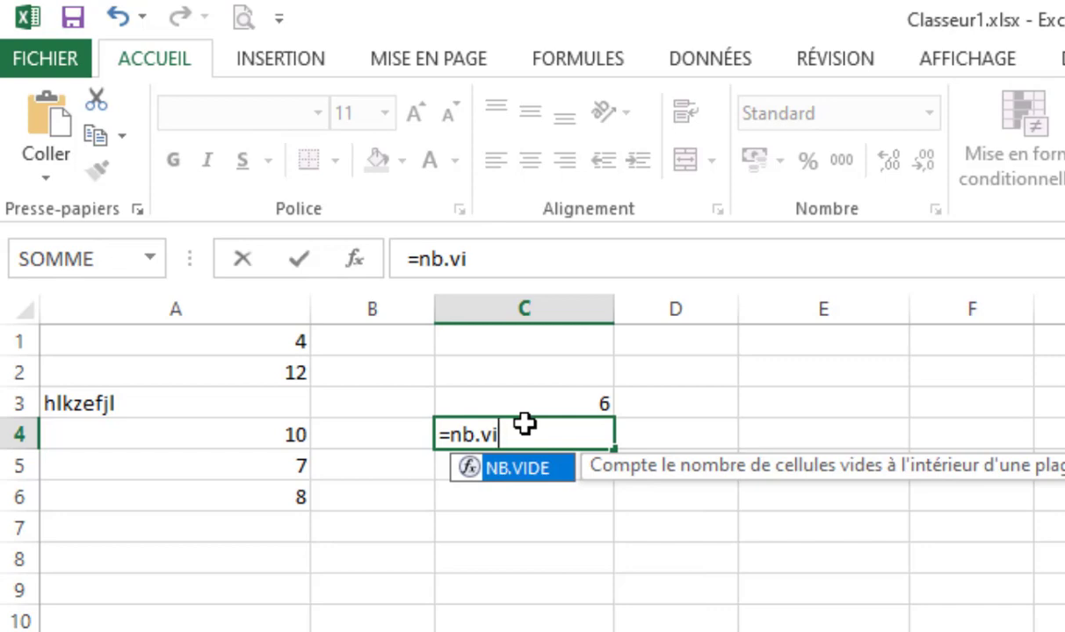
key("Tab")
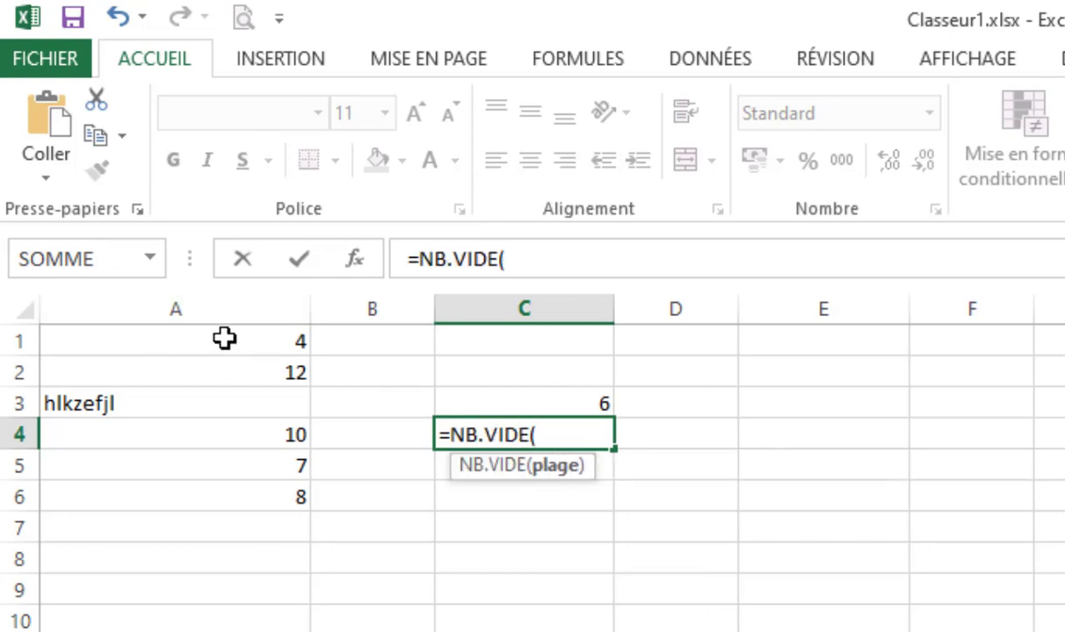
left_click_drag(224, 339, 254, 488)
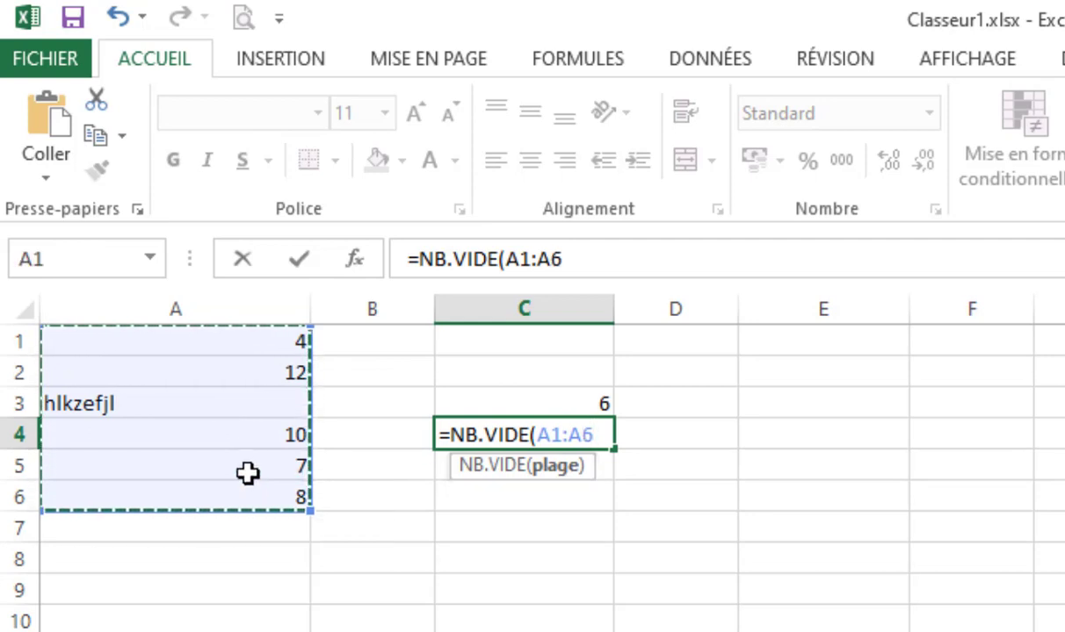
key("Return")
left_click(554, 431)
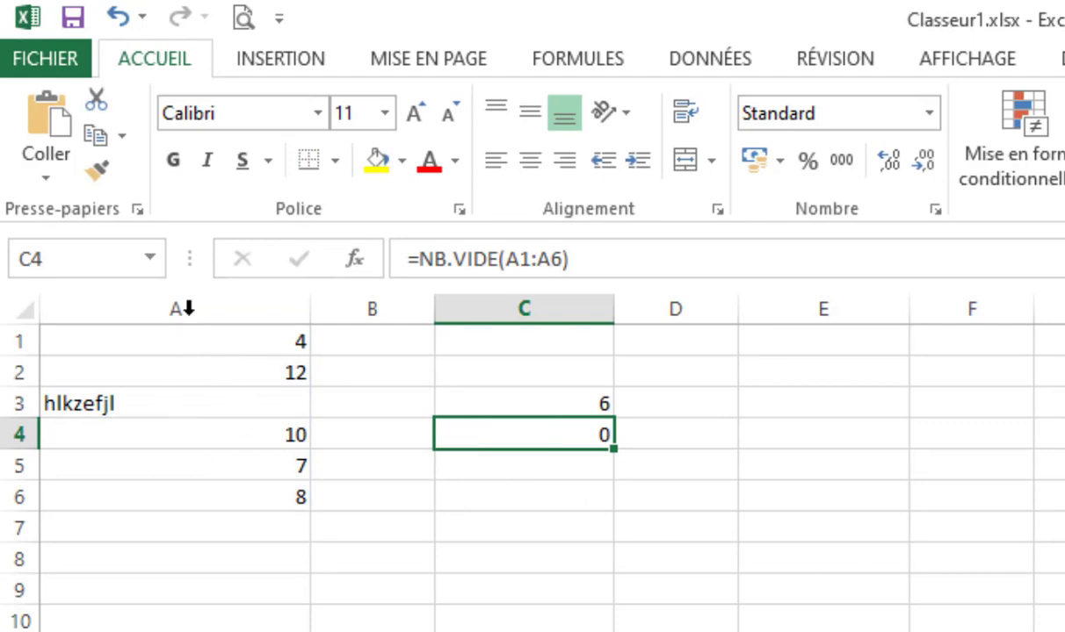
- Review the range A1:A6 and clear the contents of cell A4
left_click_drag(97, 347, 157, 494)
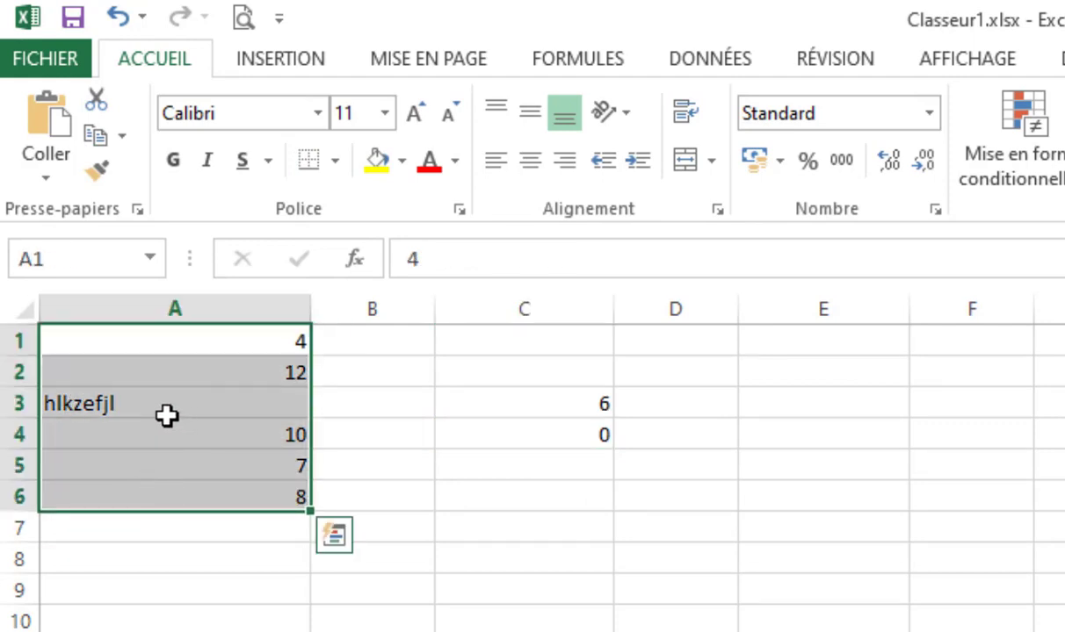
left_click(194, 436)
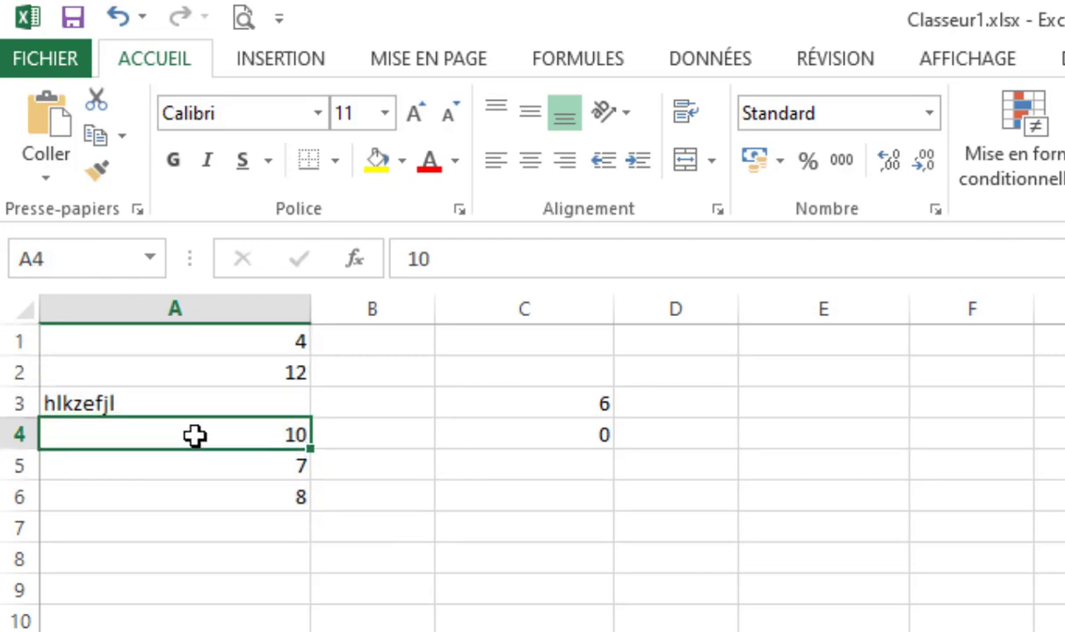
key("BackSpace")
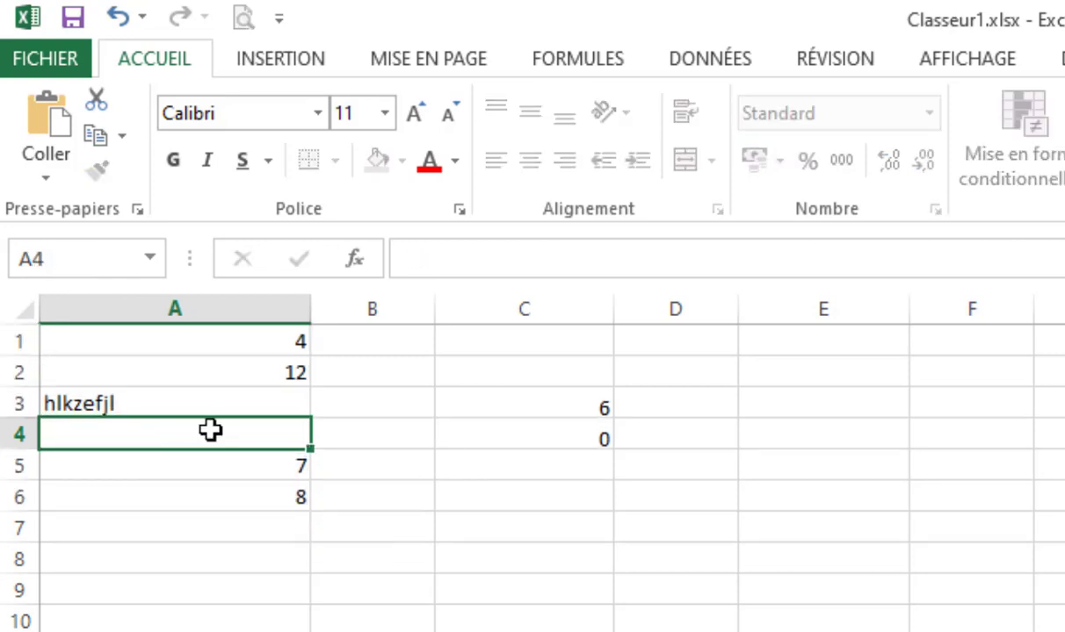
key("Return")
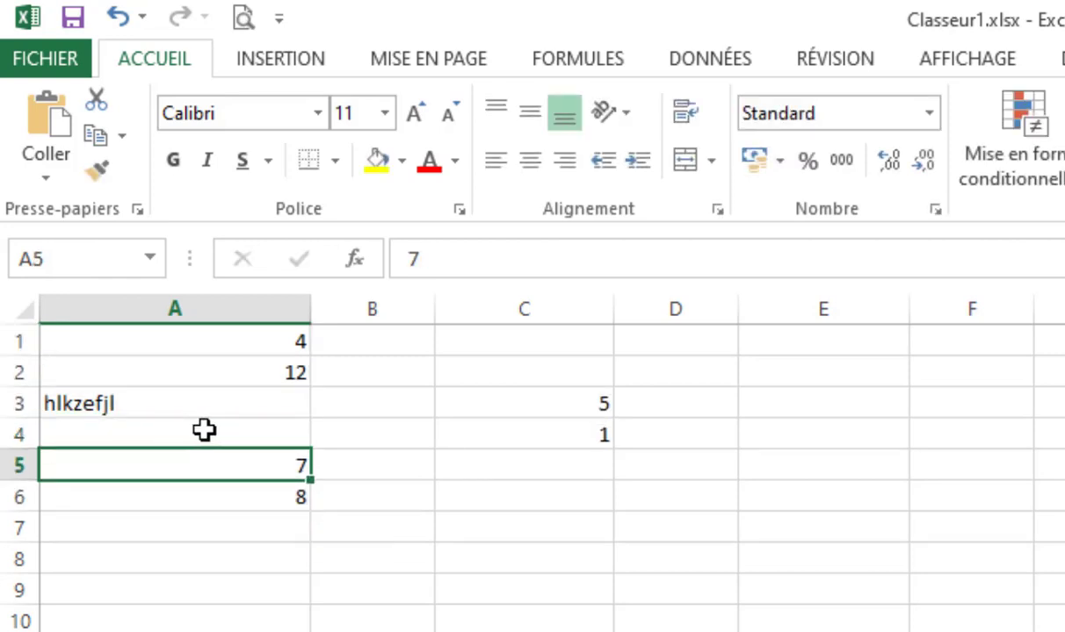
- Compare the NBVAL formula in C3 with the NB.VIDE formula in C4 against the range A1:A6 and its empty cell A4
left_click(553, 402)
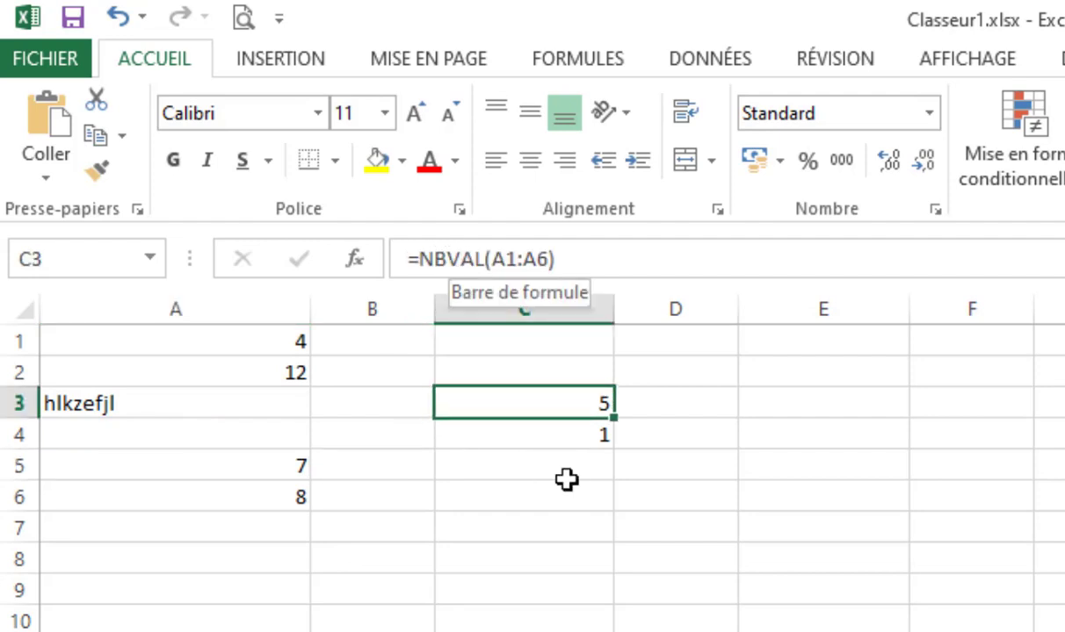
left_click(540, 430)
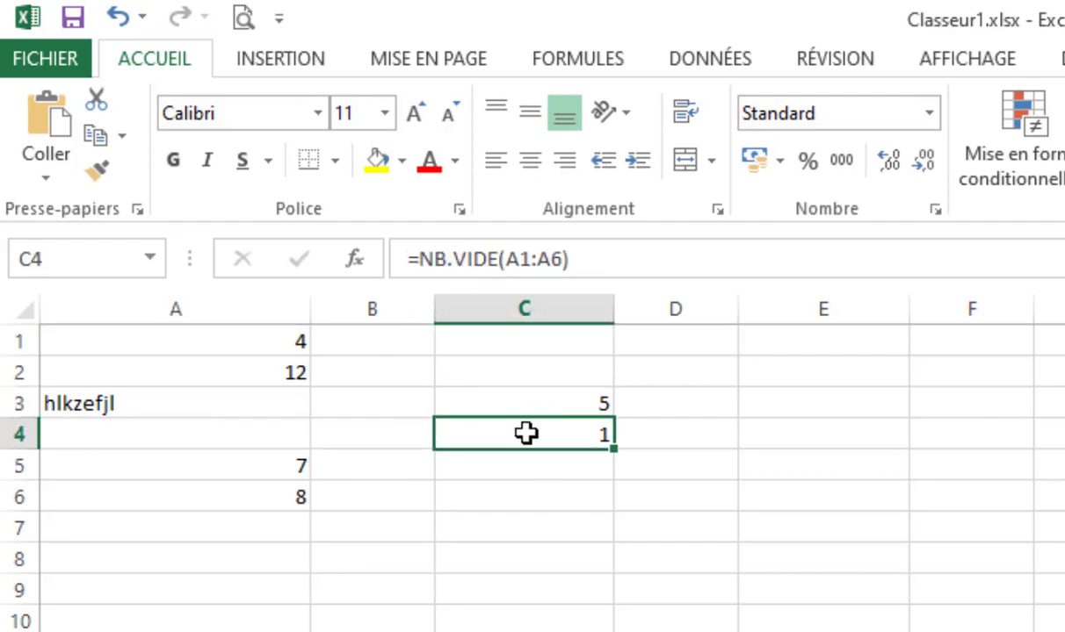
left_click_drag(226, 340, 237, 499)
left_click(202, 423)
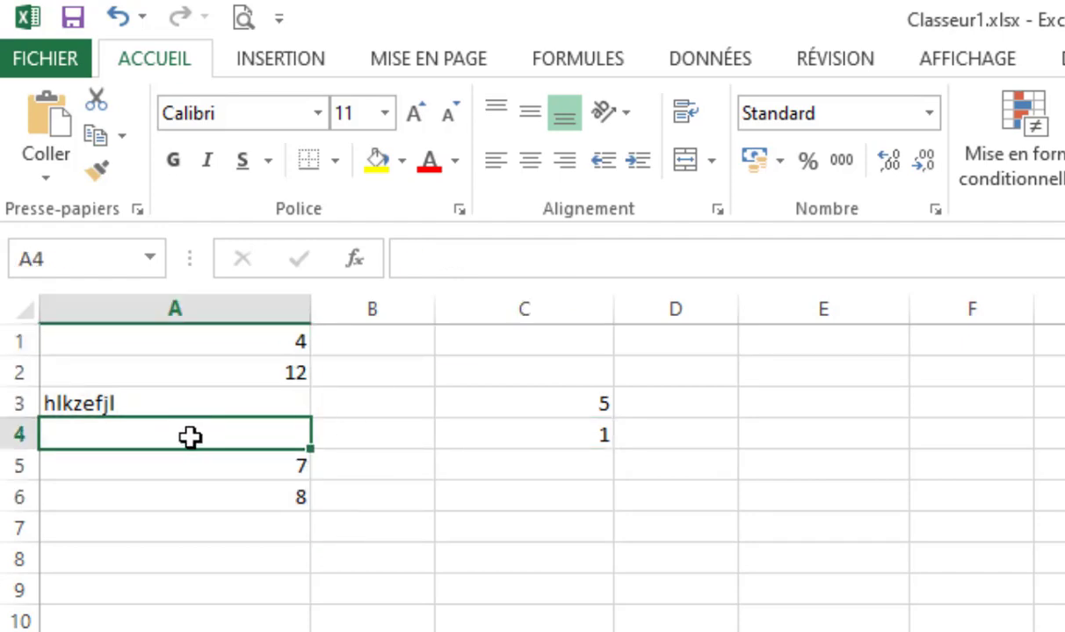
left_click(564, 447)
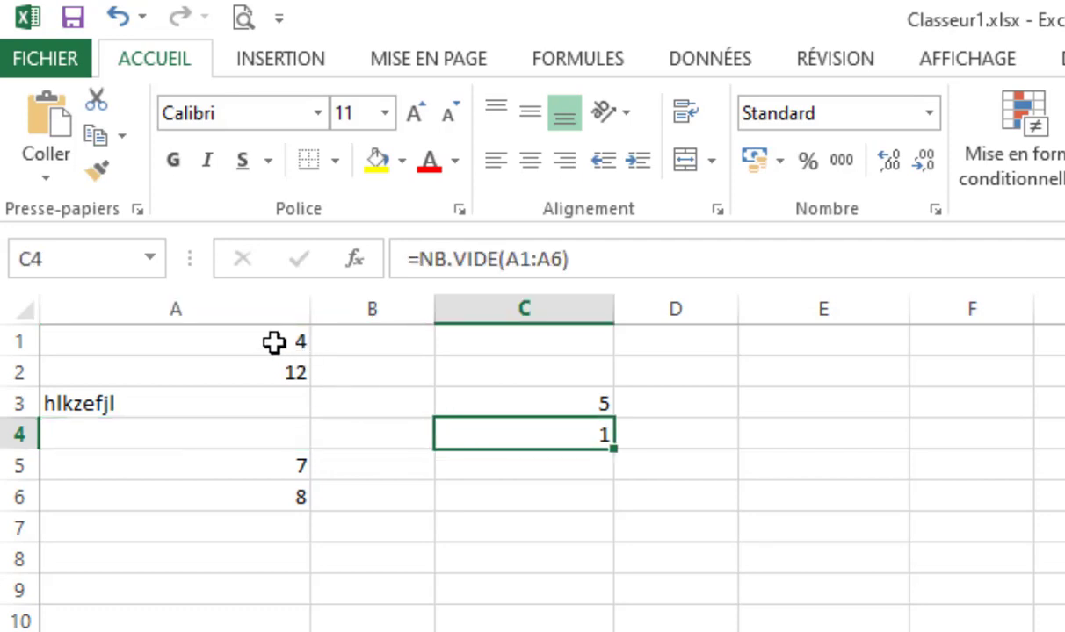
- Clear the contents of A1:A6 and the formulas in C3:C4
left_click(275, 342)
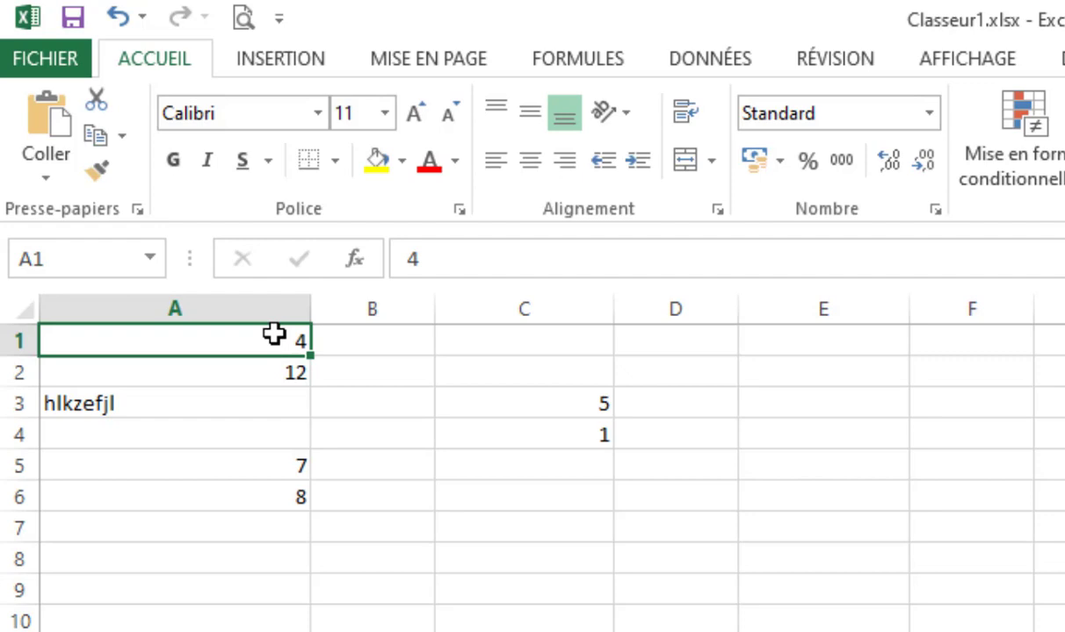
left_click_drag(275, 334, 276, 483)
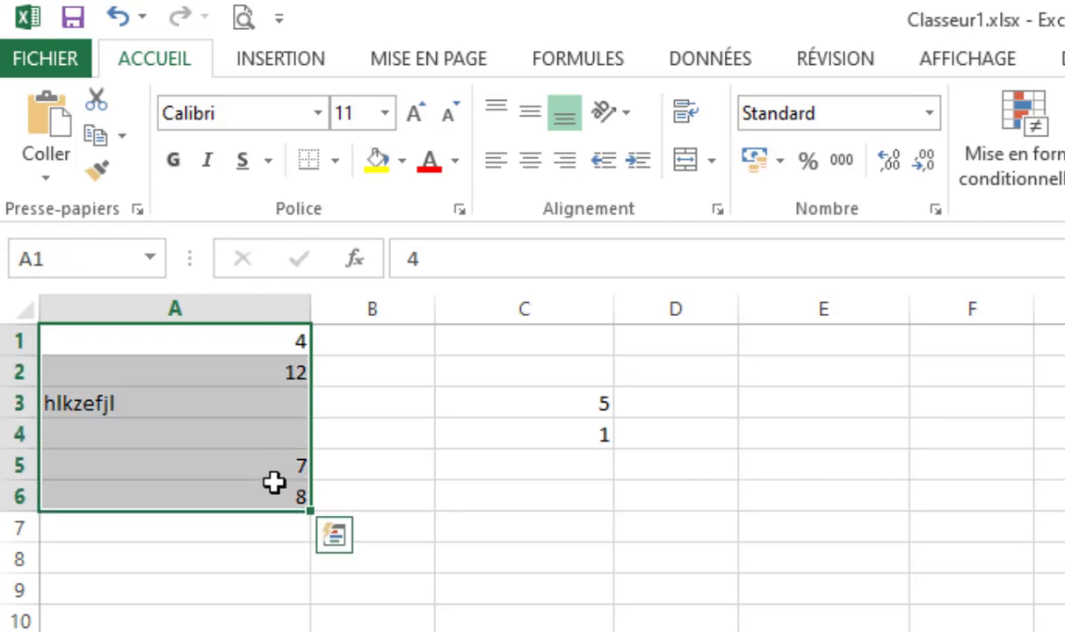
key("Delete")
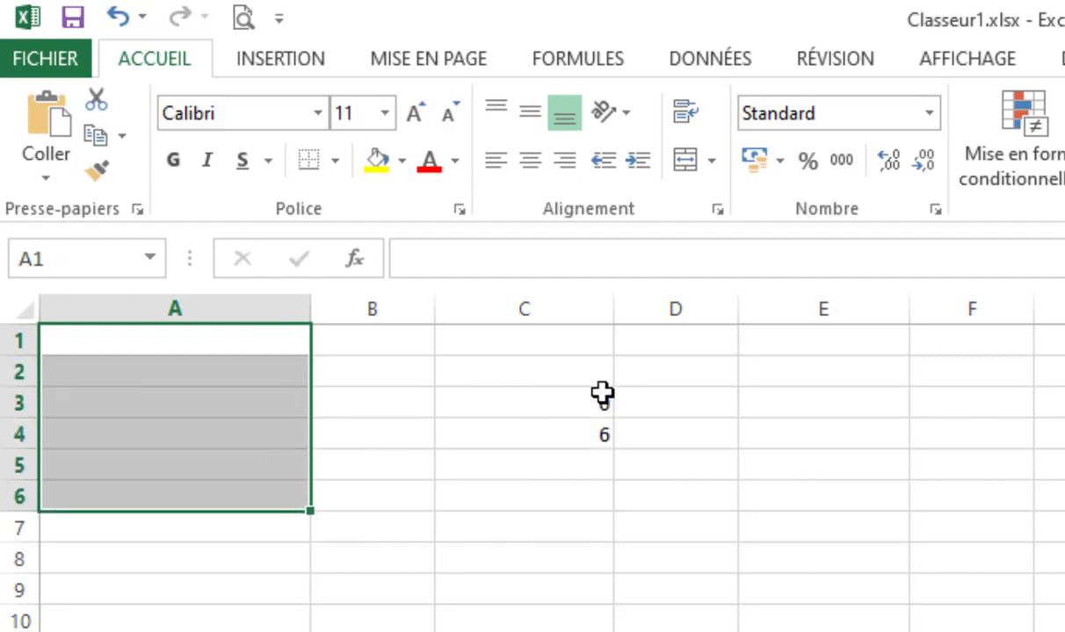
left_click_drag(603, 394, 599, 432)
key("Delete")
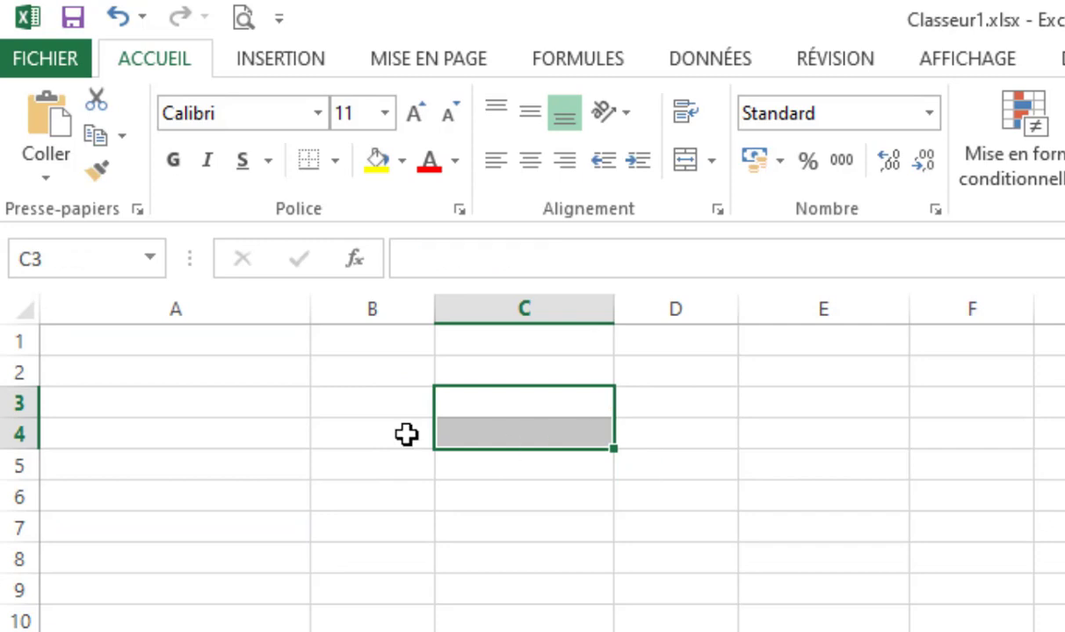
- Enter the text Bonjour in cell A3 and à tous in cell B3
left_click(237, 370)
left_click(278, 405)
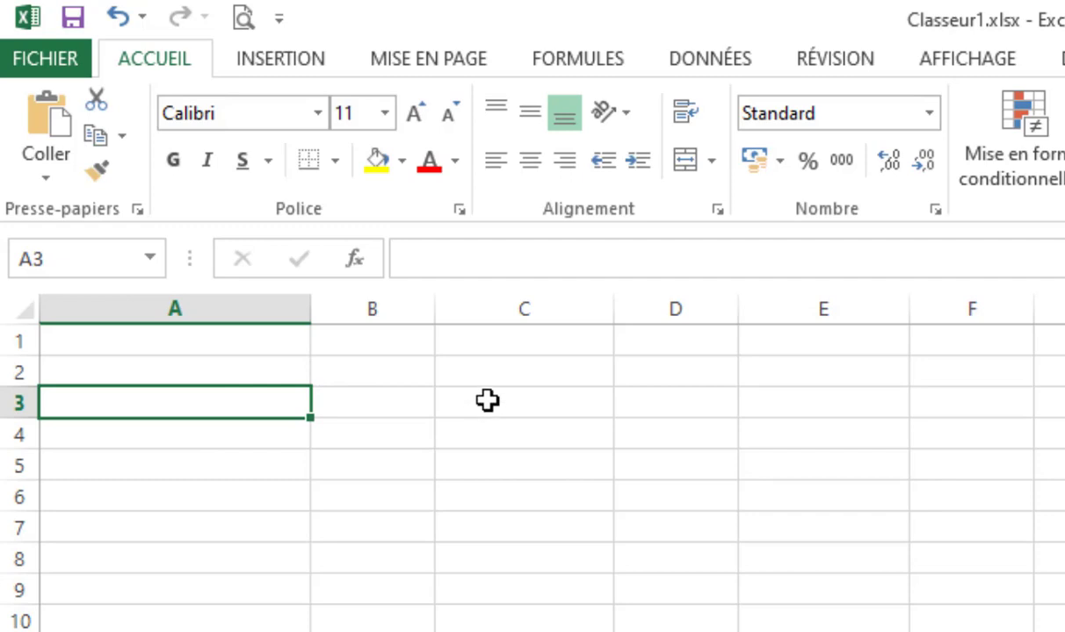
type("B")
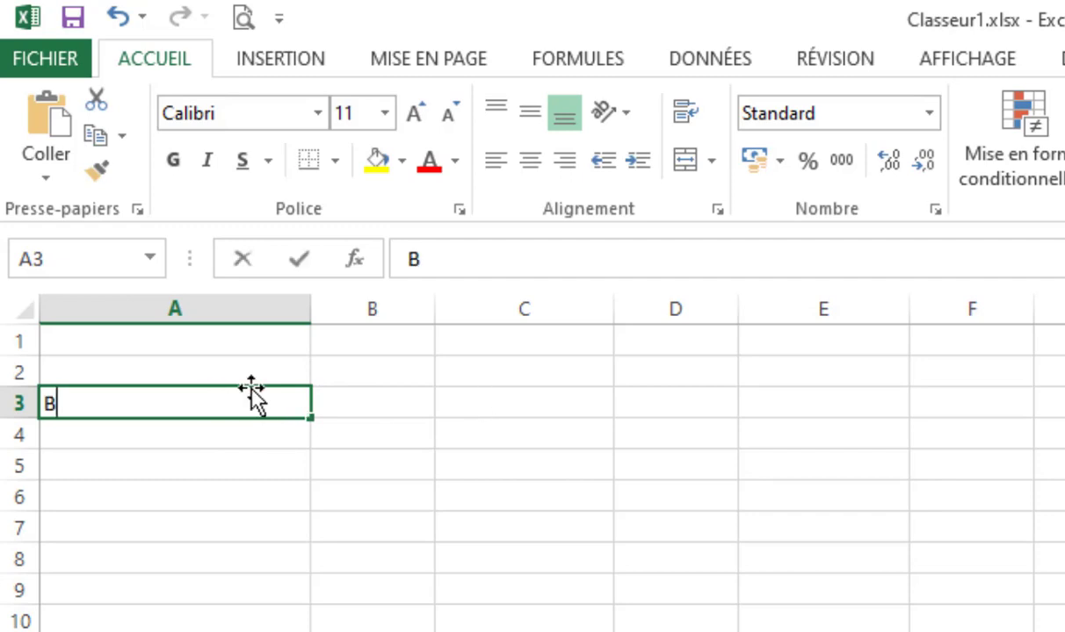
type("onjoue")
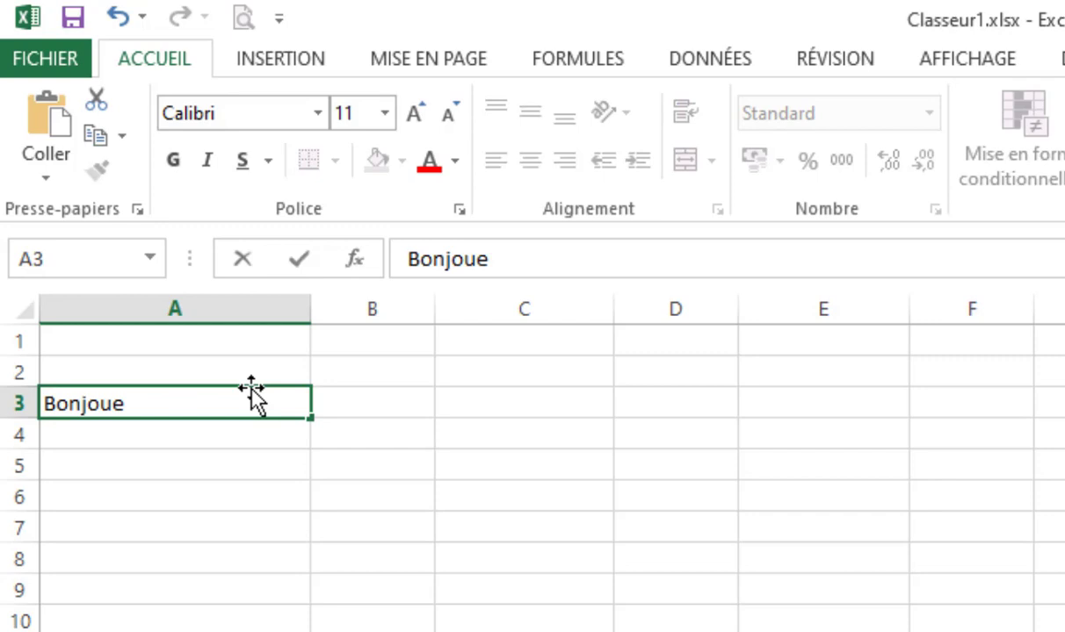
key("BackSpace")
type("r")
key("Tab")
type("à tous")
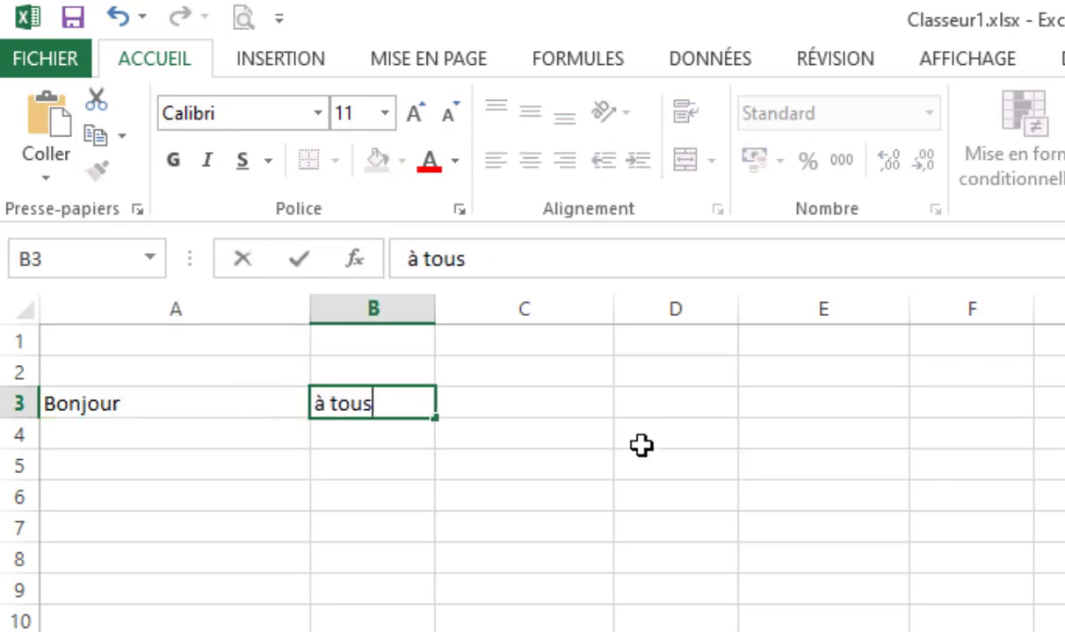
key("Tab")
- Widen column D to roughly three times its width and keep cell D3 selected
key("Tab")
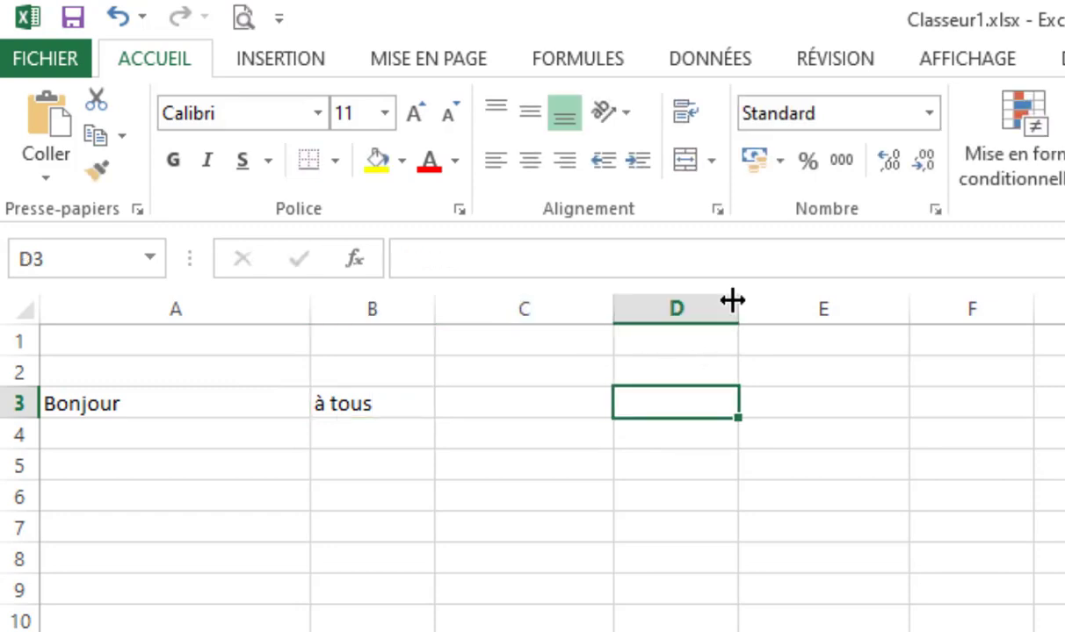
left_click(842, 304)
left_click(678, 409)
left_click_drag(739, 296, 1006, 305)
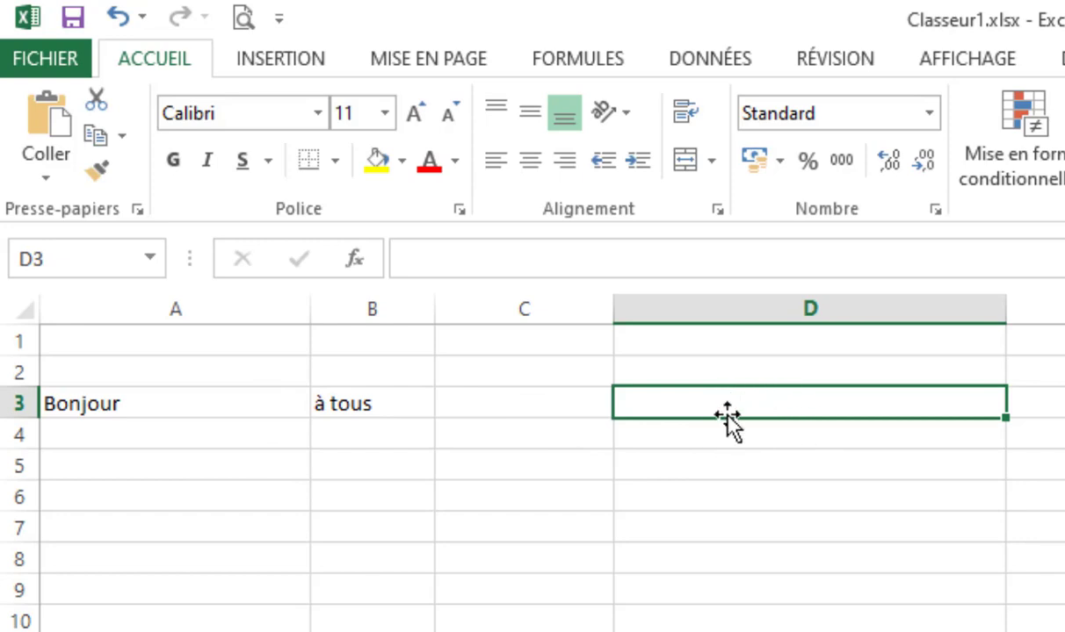
- Enter the formula =CONCATENER(A3;B3) in cell D3 to join the texts of A3 and B3
type("=")
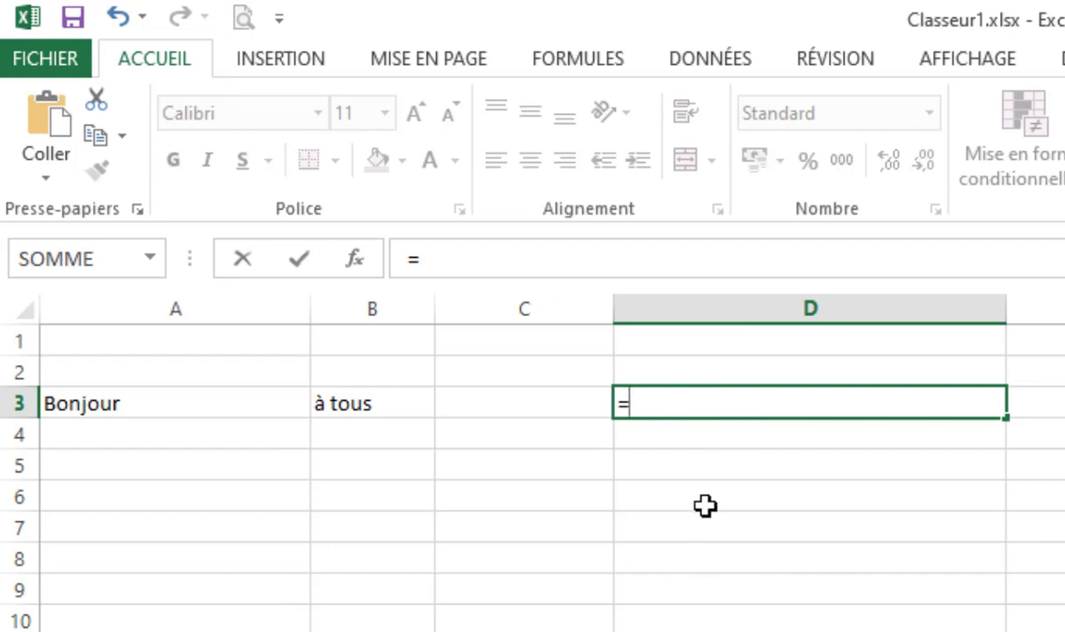
type("cont")
key("BackSpace")
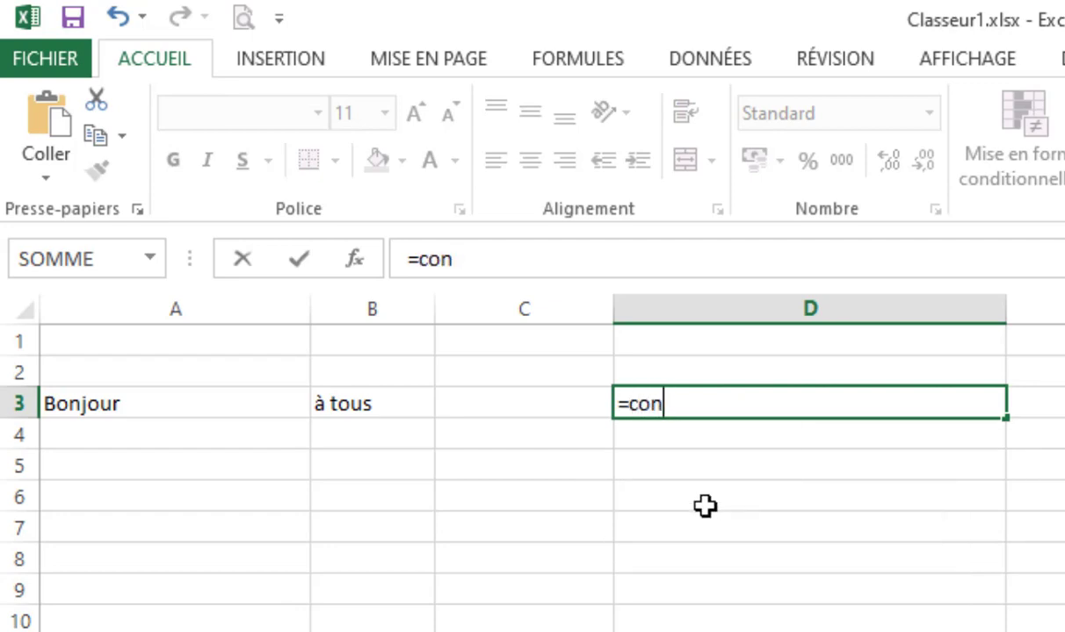
type("c")
key("Tab")
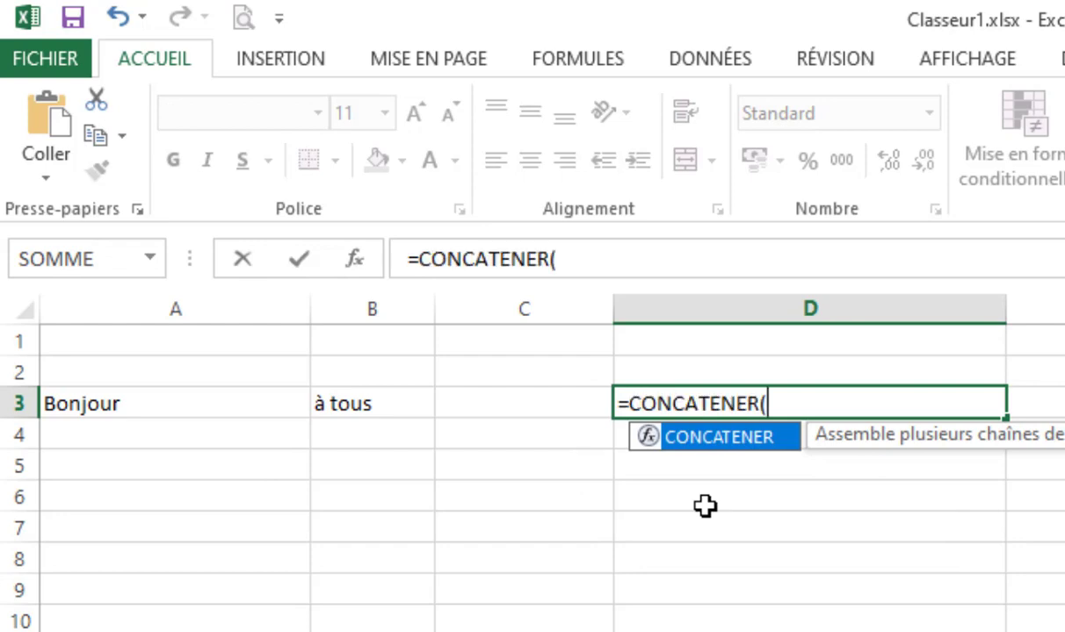
left_click(183, 405)
type(";")
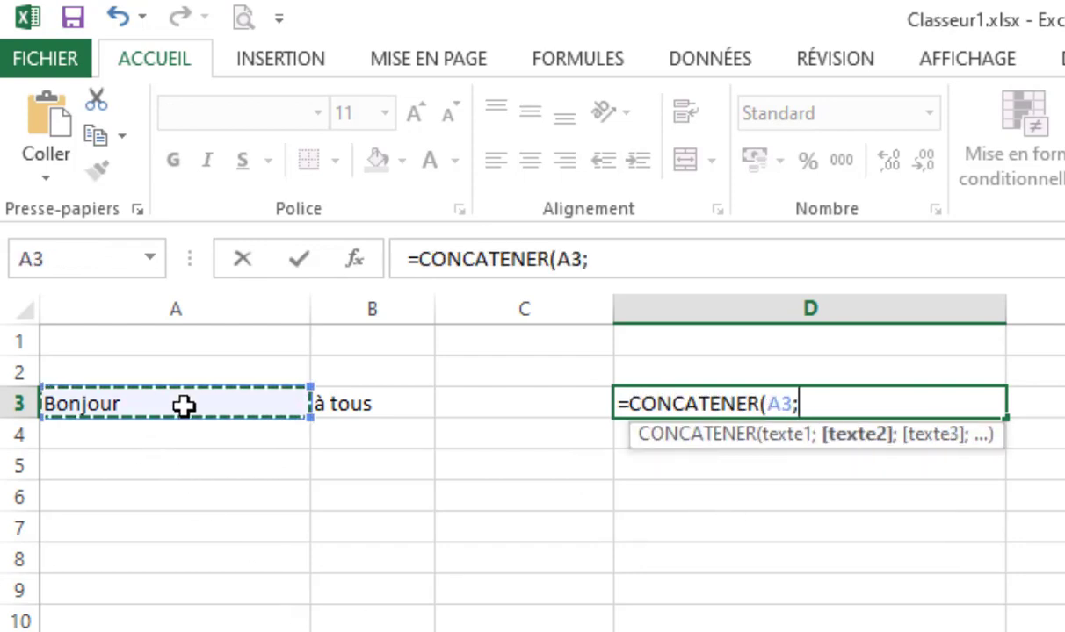
left_click(397, 406)
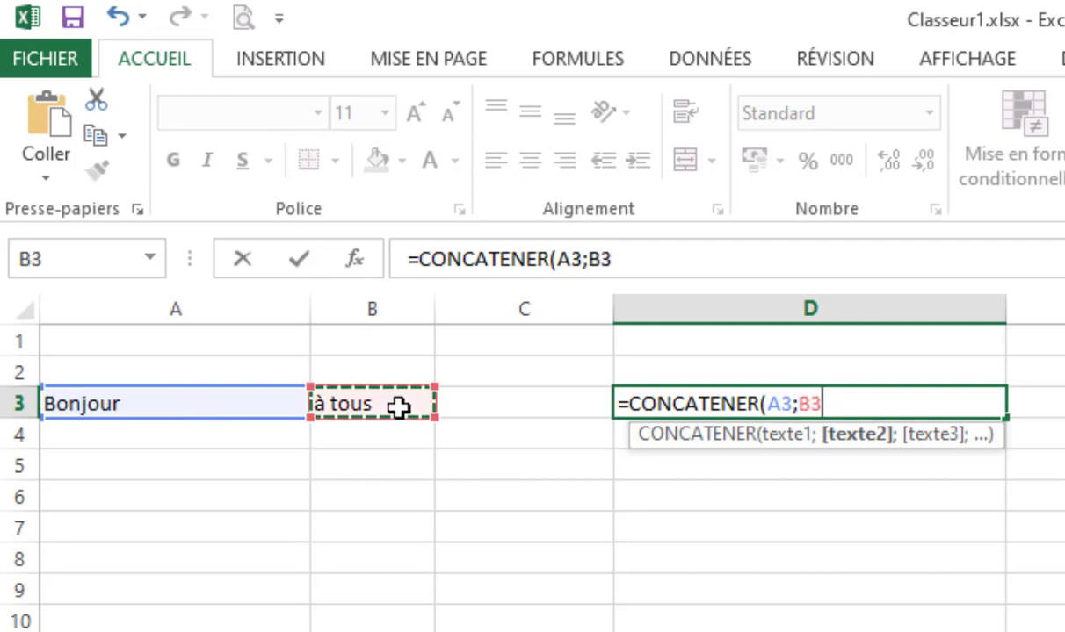
type(")")
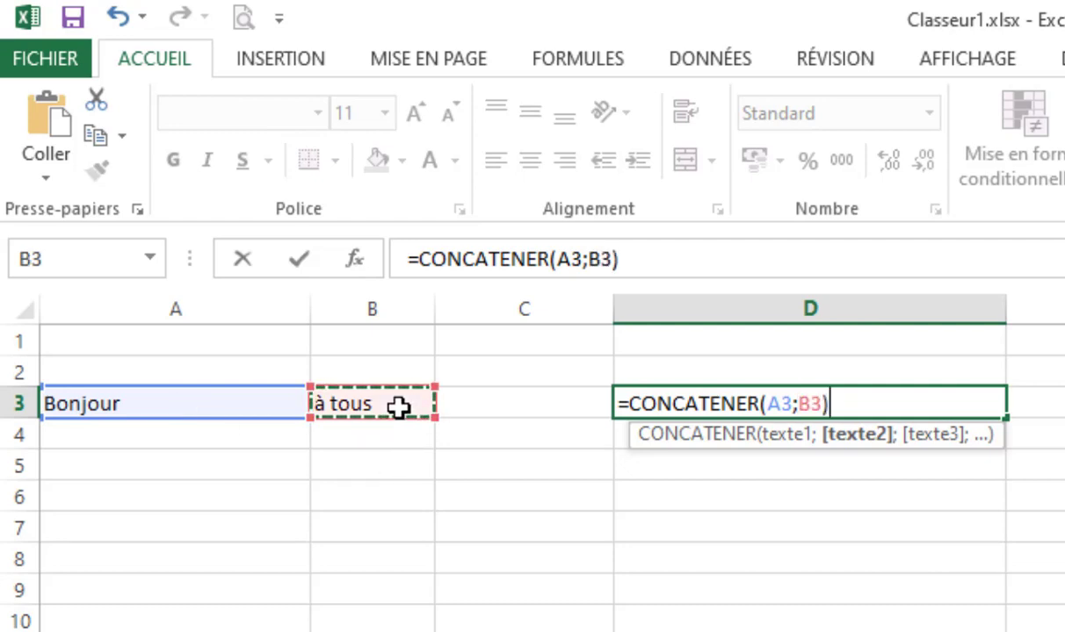
key("Return")
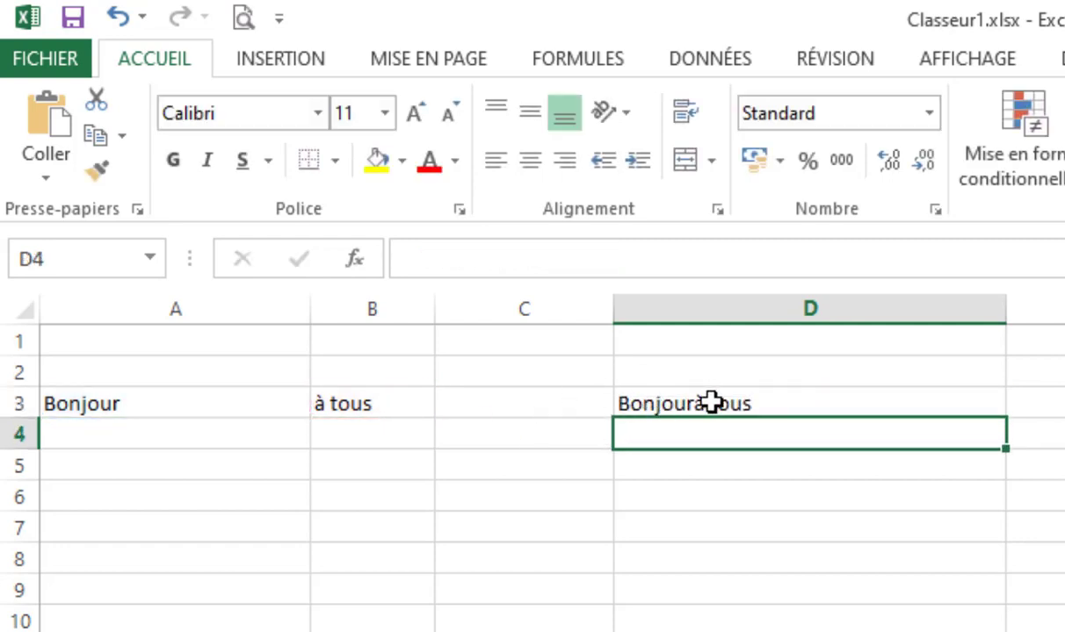
- Insert a space argument between the two references in D3's formula, making it =CONCATENER(A3;" ";B3), and keep D3 selected
left_click(668, 400)
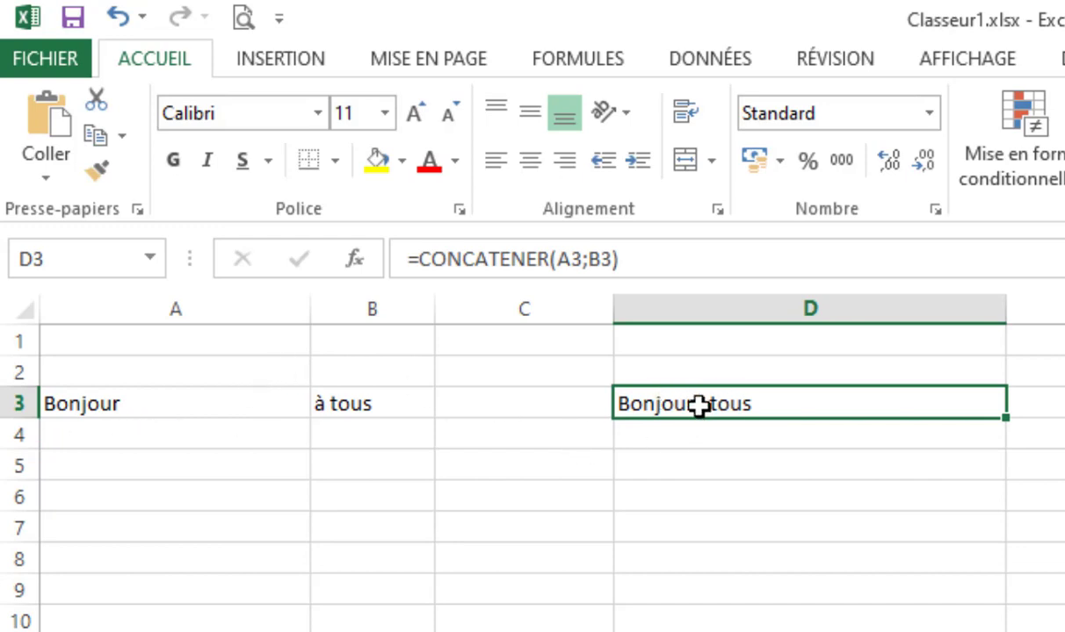
double_click(697, 404)
left_click(795, 405)
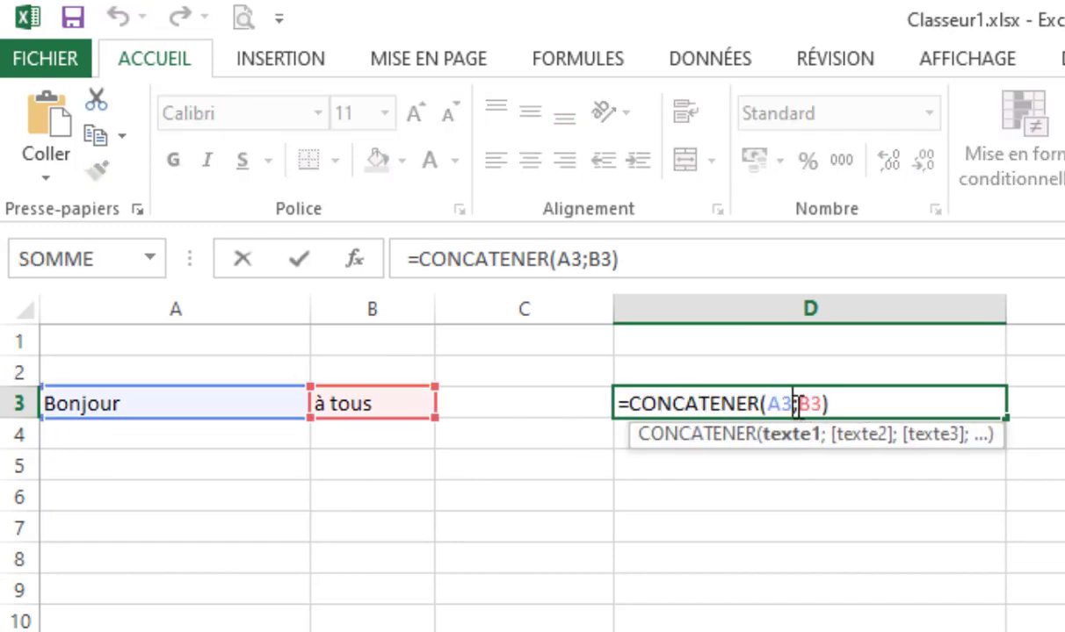
key("Right")
type("\"\"")
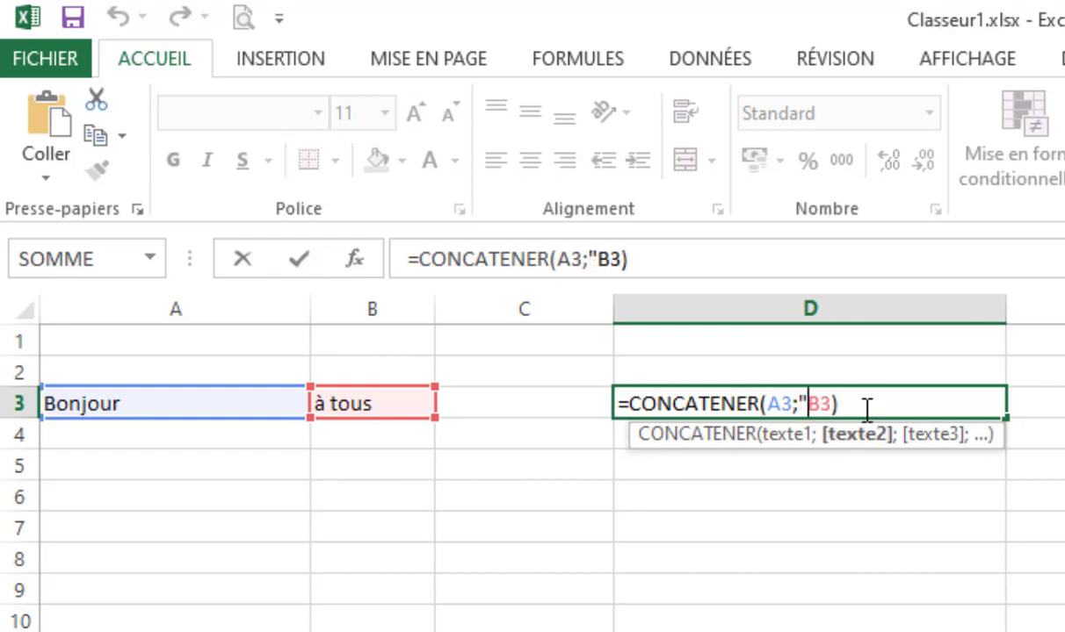
key("Left")
key("Right")
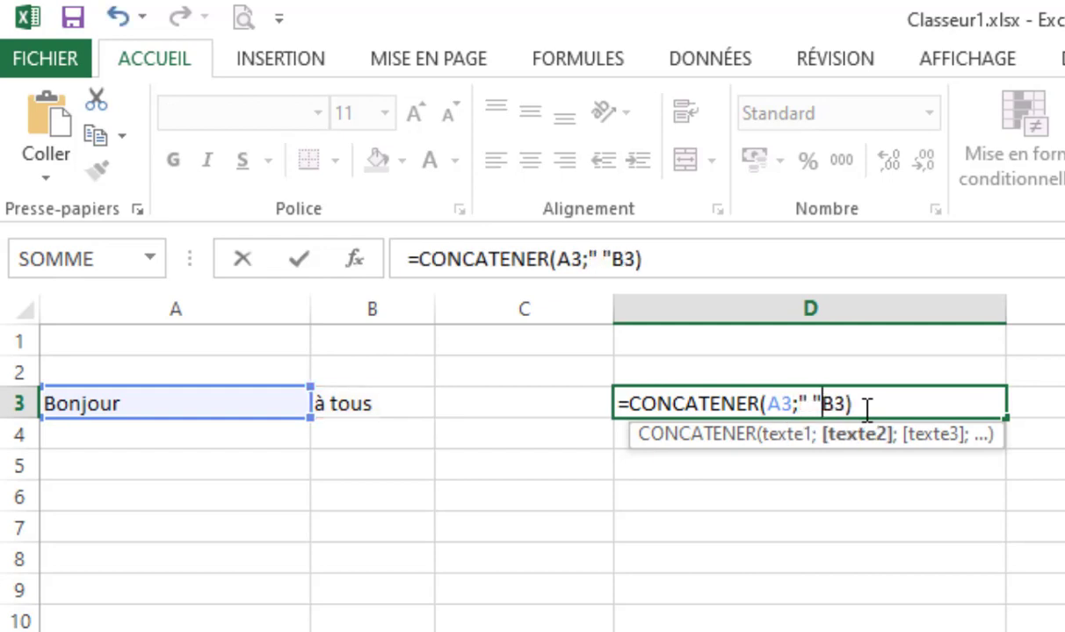
type(";")
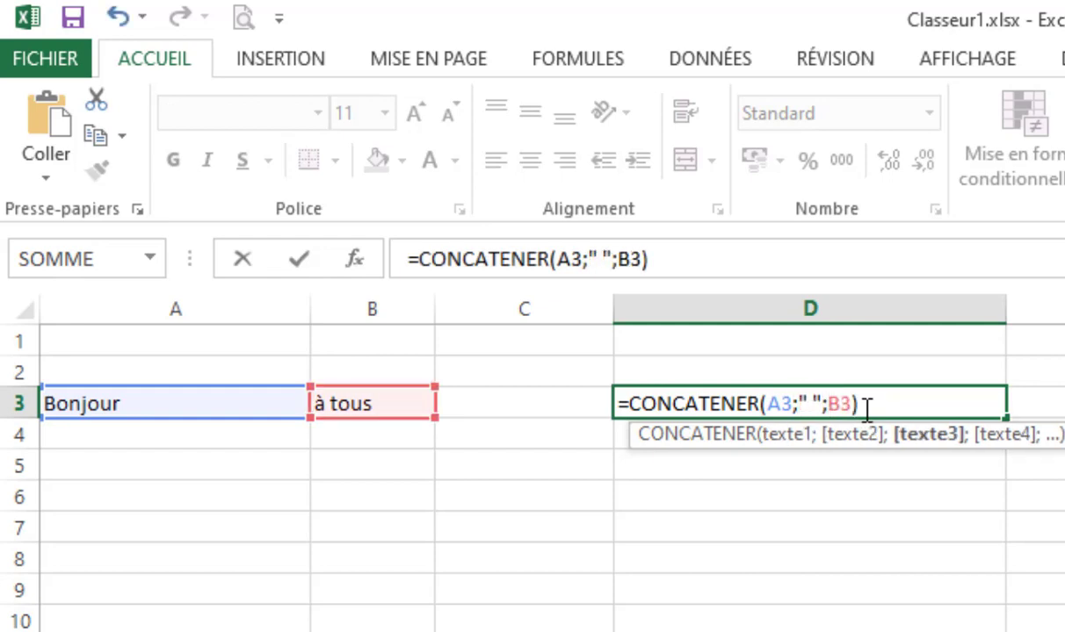
key("Return")
left_click(751, 400)
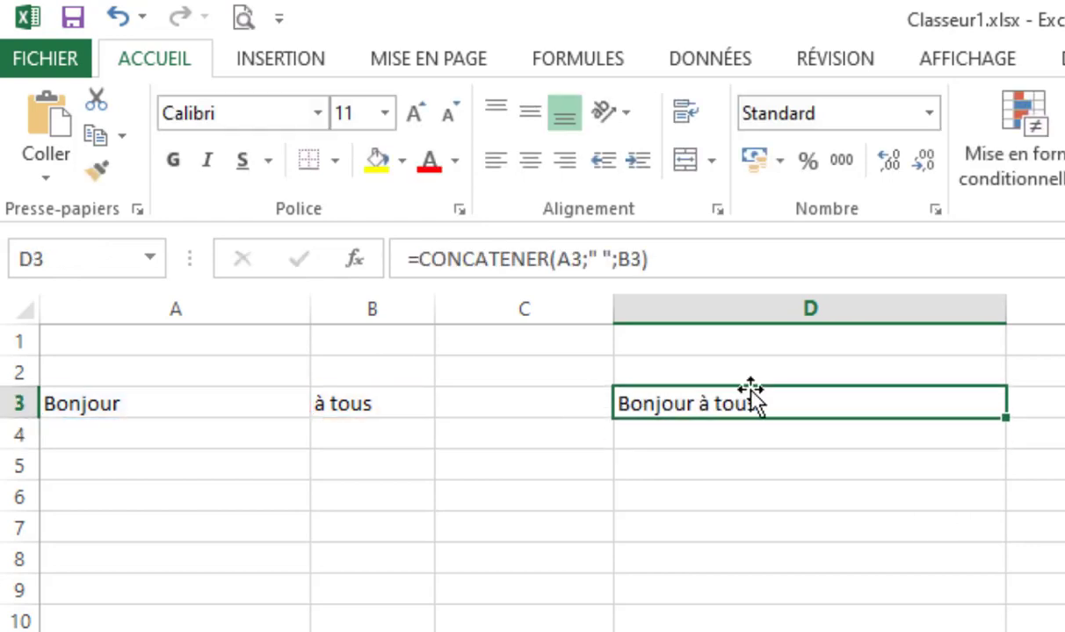